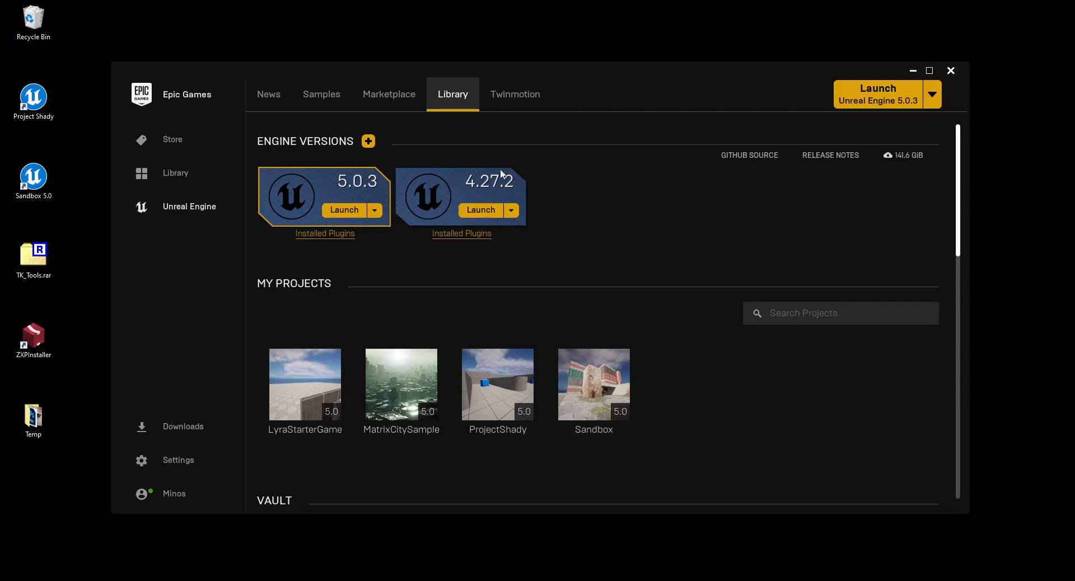
- Choose engine version 5.0.3 and launch Unreal Engine
mouse_move(286, 146)
left_click(932, 95)
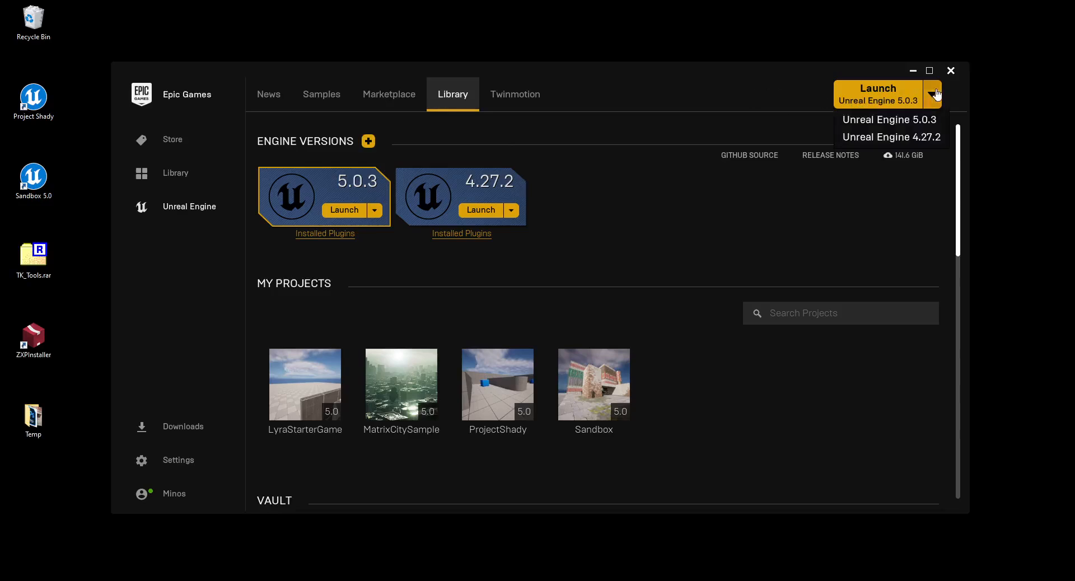
left_click(917, 119)
left_click(866, 100)
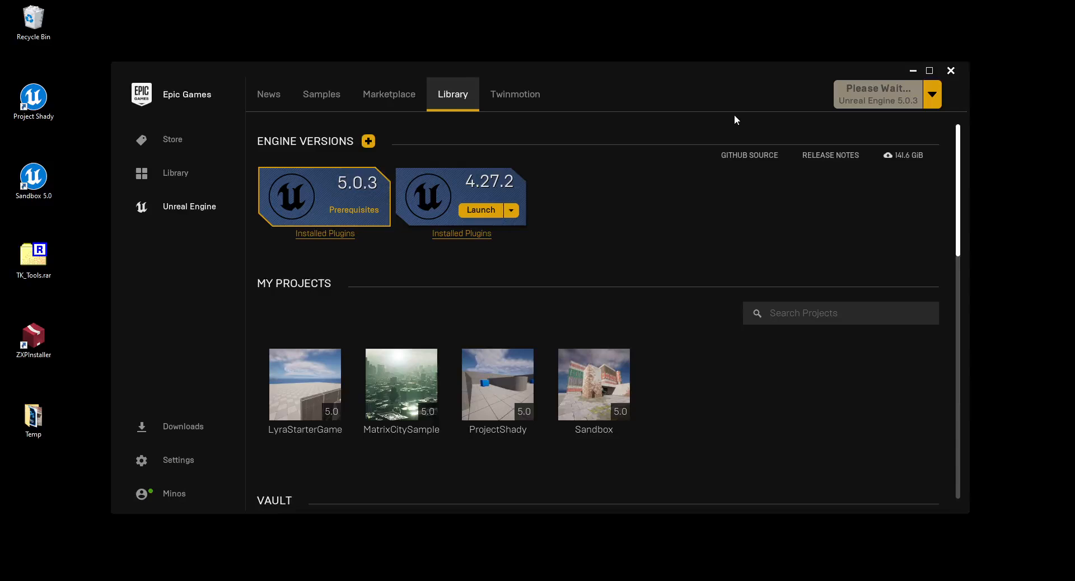
key("ctrl+shift+F11")
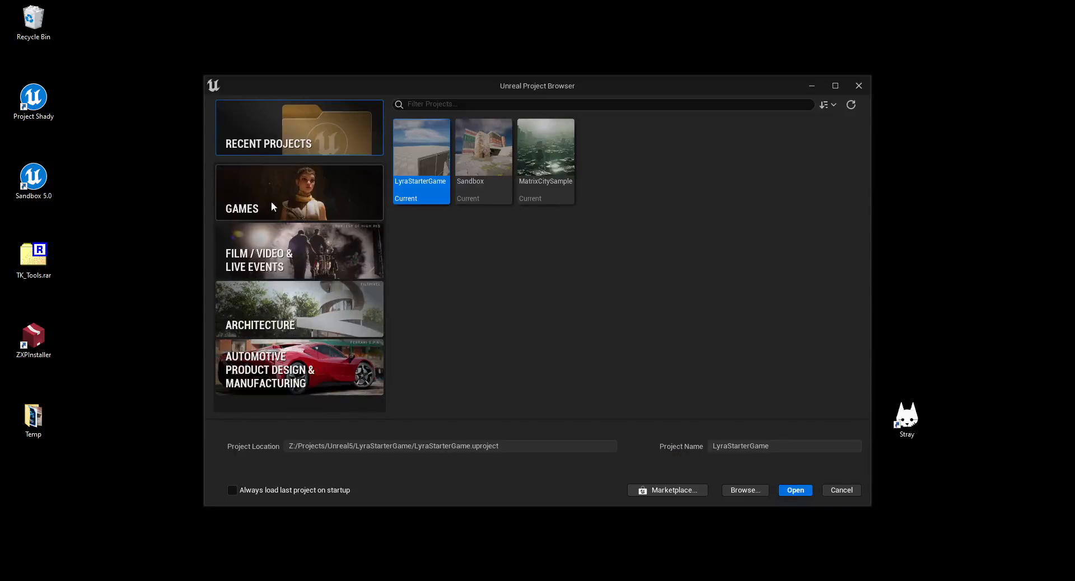
- Choose the First Person template from the Games category and enable Raytracing in the project defaults
left_click(313, 208)
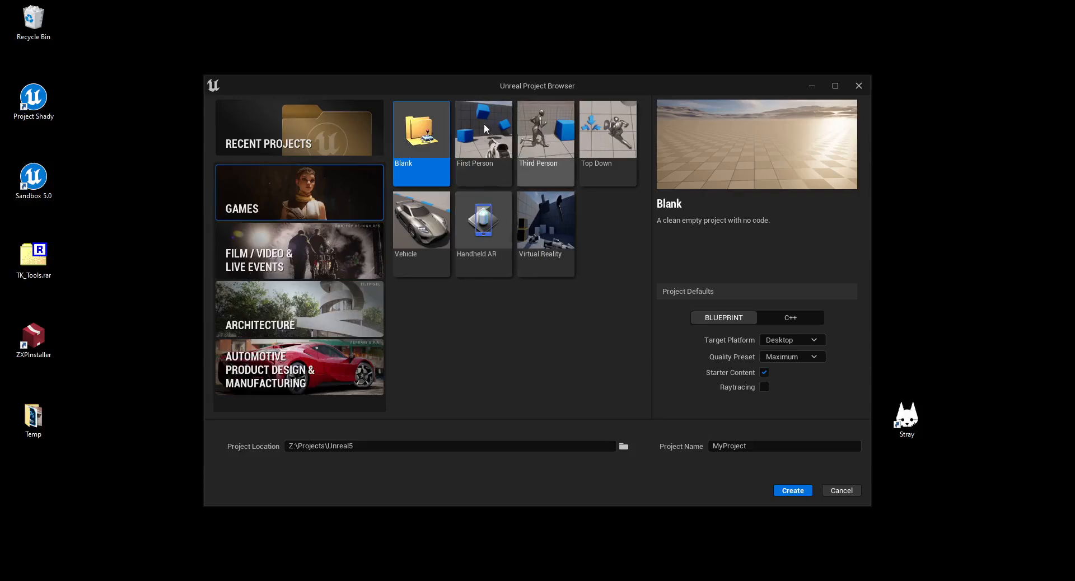
left_click(502, 150)
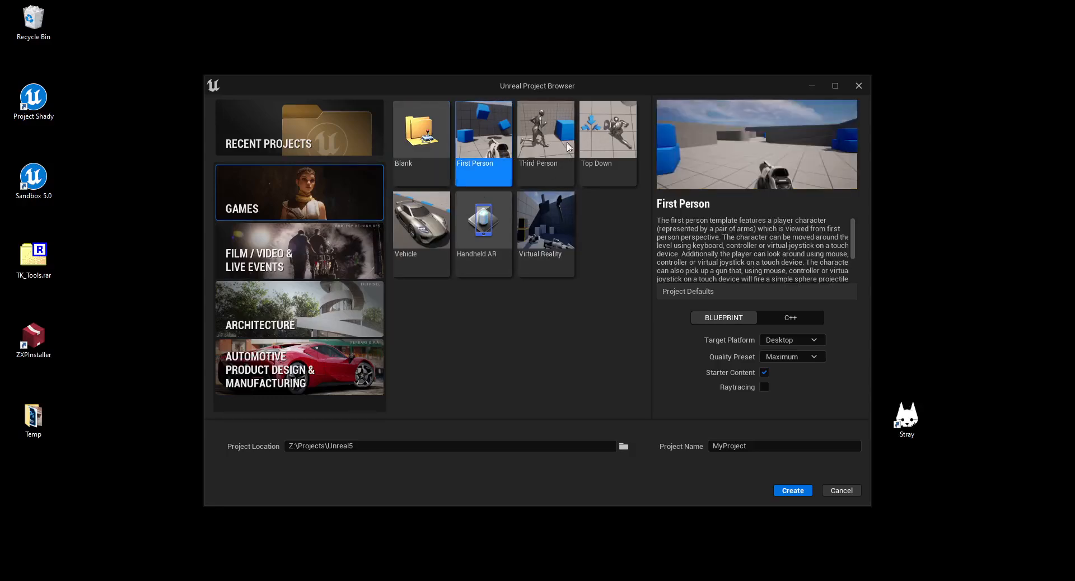
left_click(529, 146)
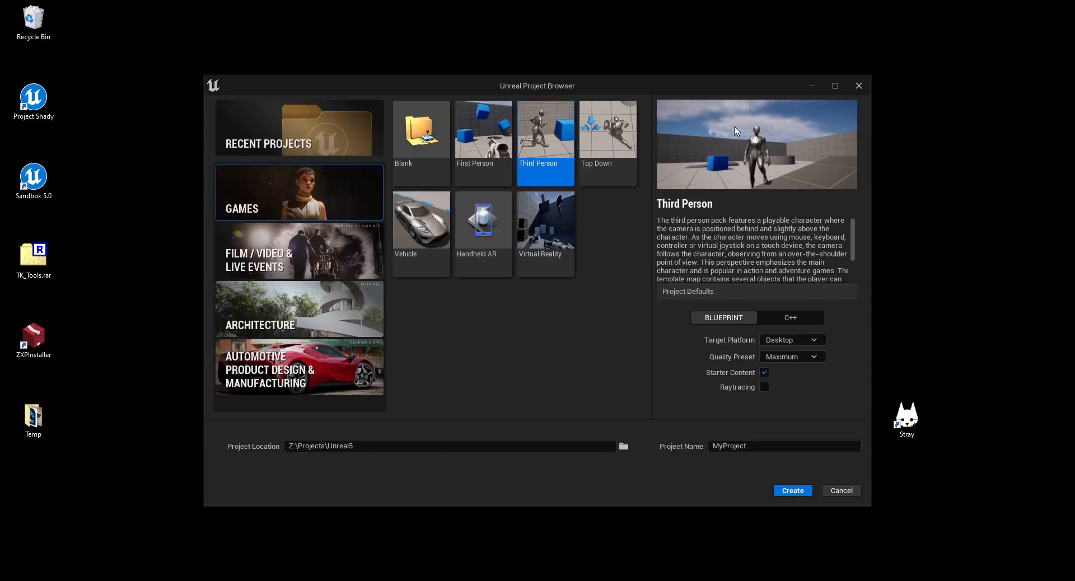
left_click(457, 151)
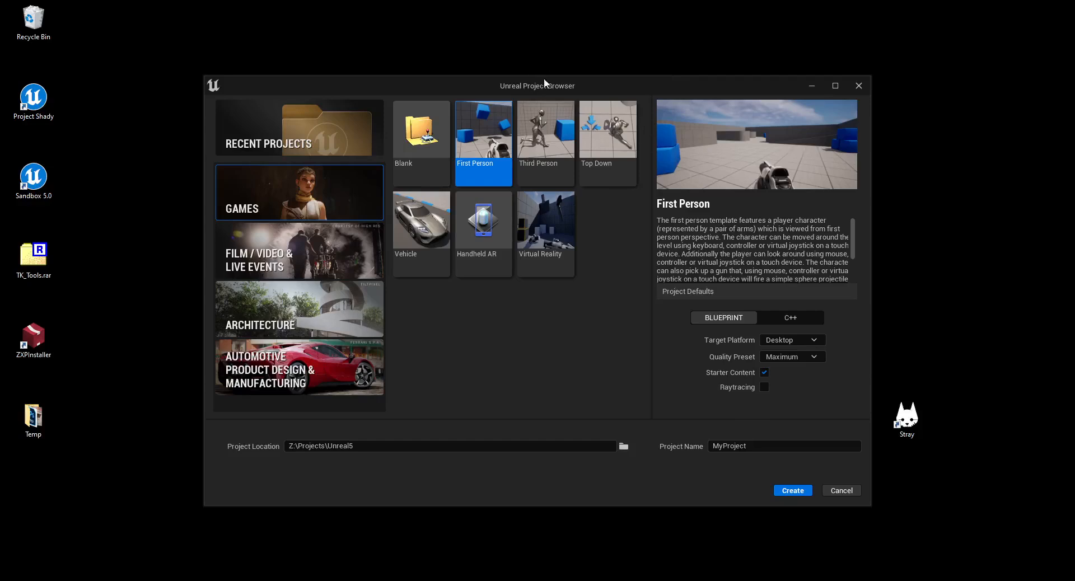
left_click_drag(548, 81, 523, 63)
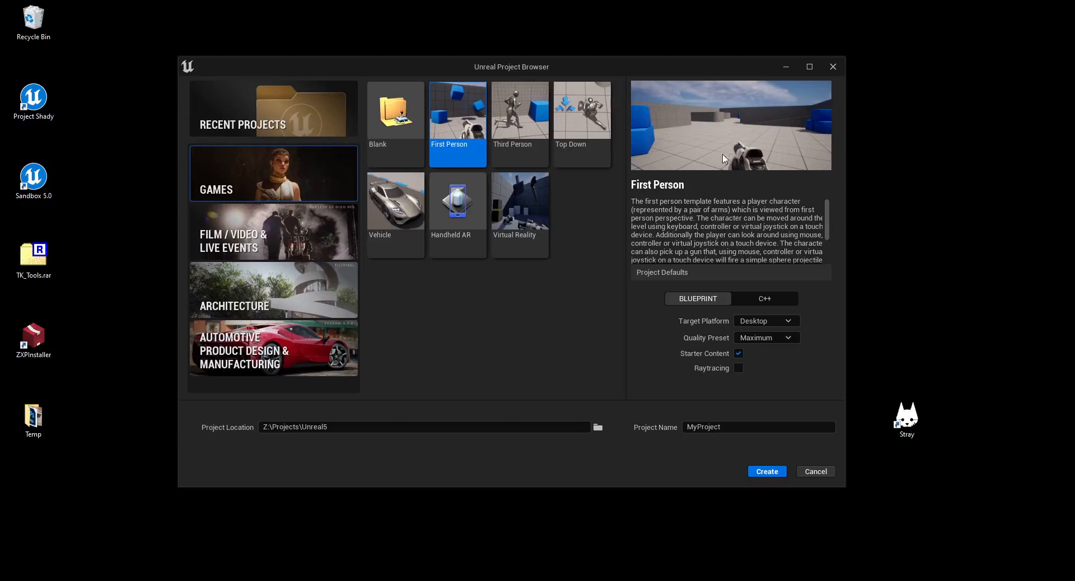
left_click(739, 368)
mouse_move(339, 428)
left_mouse_down()
mouse_move(225, 436)
mouse_move(336, 429)
mouse_move(229, 418)
mouse_move(340, 429)
left_mouse_up()
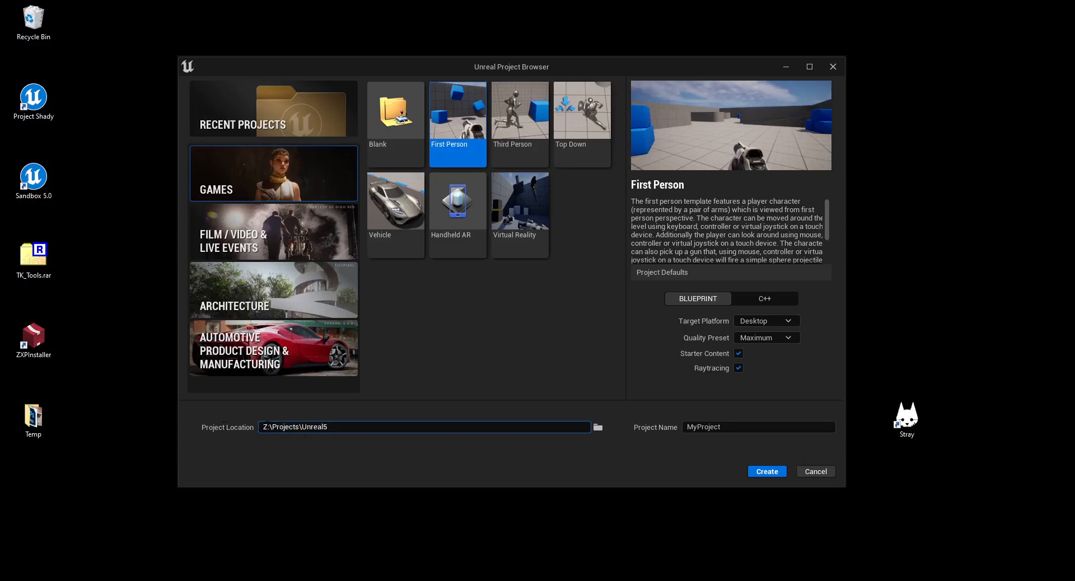
left_click_drag(264, 428, 336, 430)
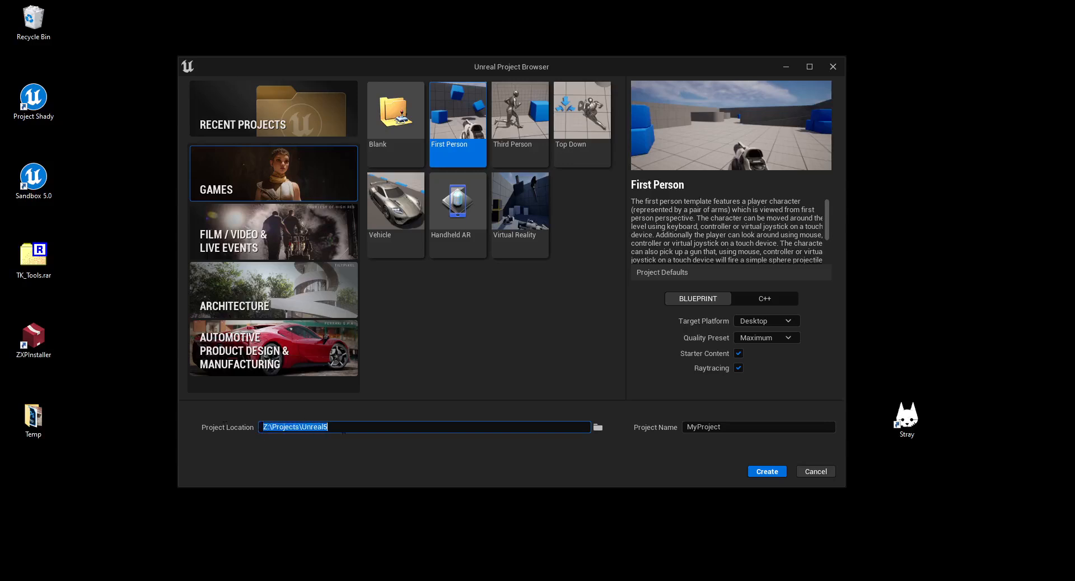
left_click(337, 429)
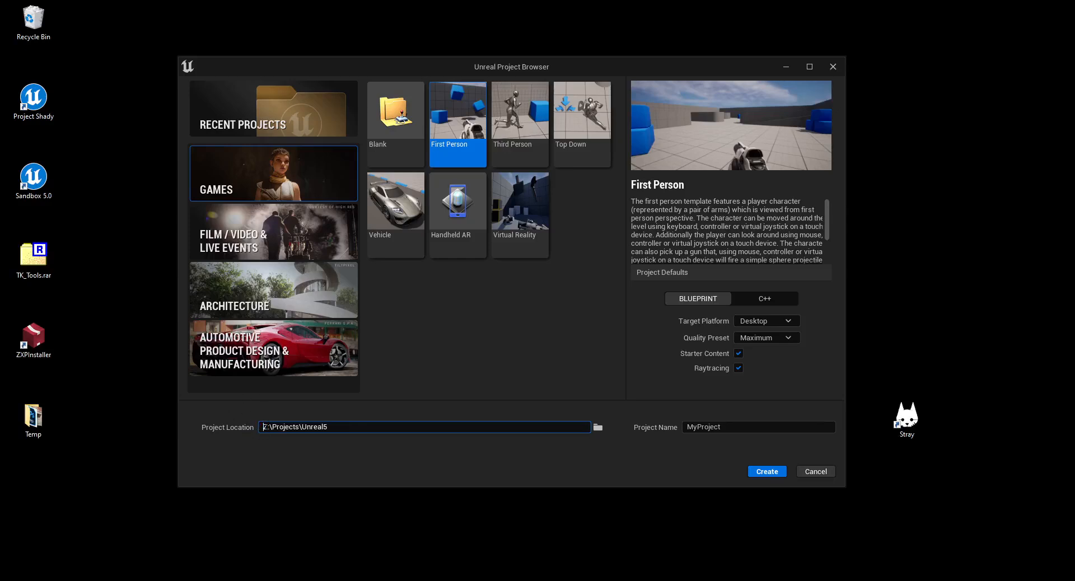
left_click_drag(341, 430, 262, 428)
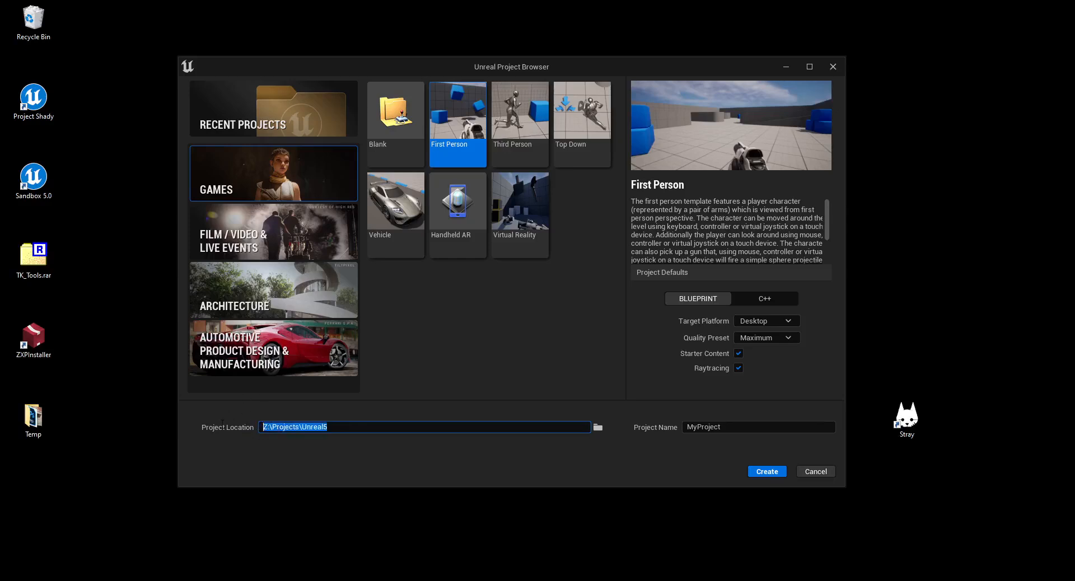
left_click(328, 427)
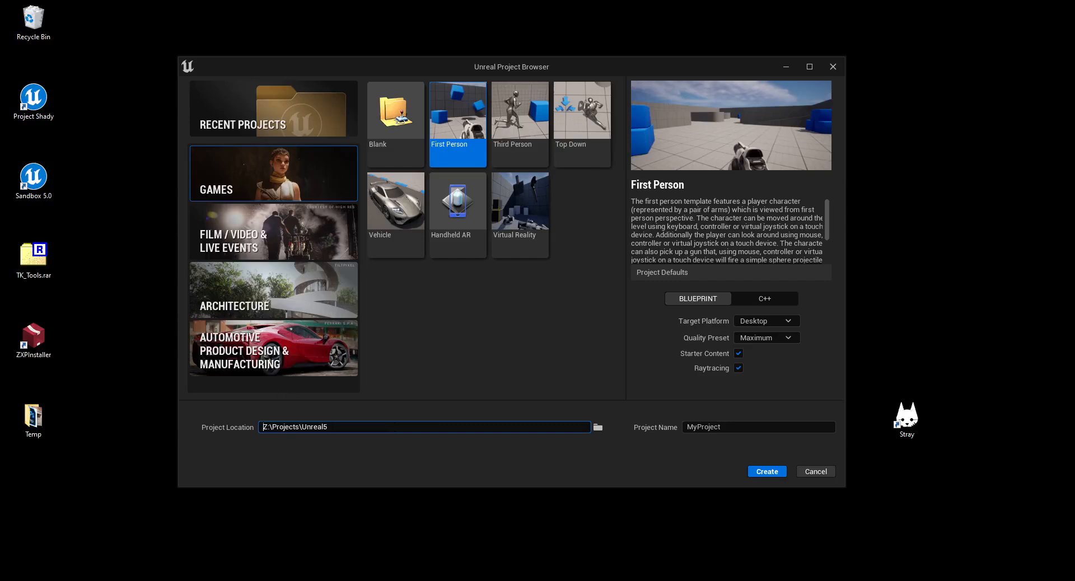
left_click_drag(264, 426, 269, 428)
- Name the new project Example and create it in the Z:\Projects\Unreal5 location
left_click(748, 423)
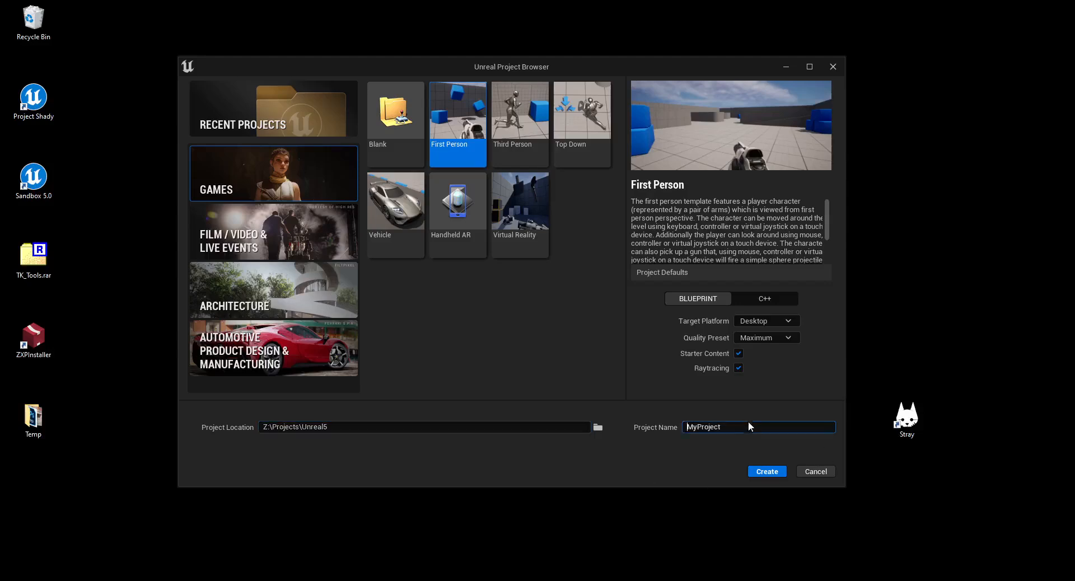
key("ctrl+a")
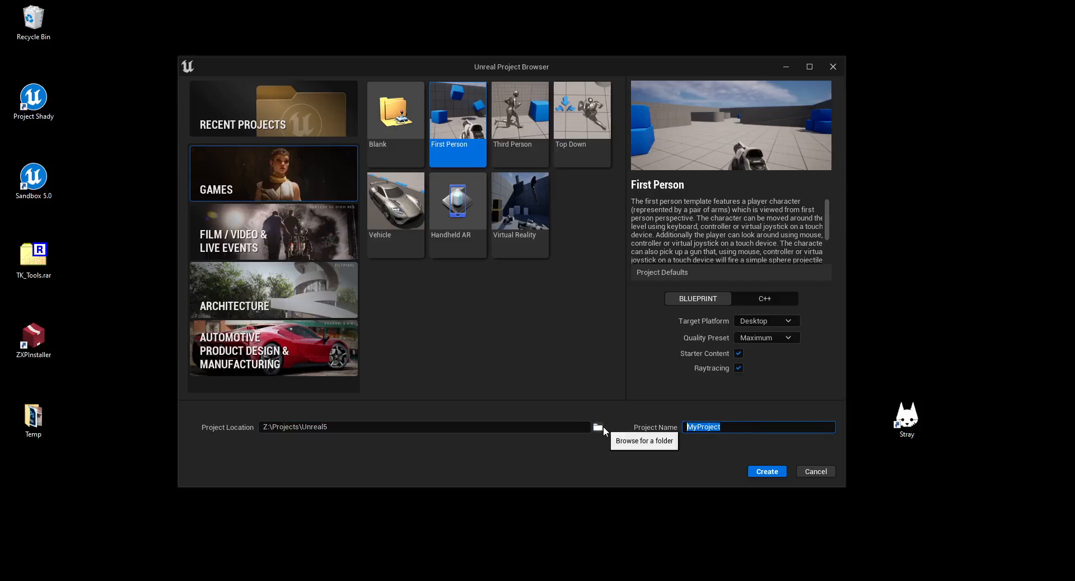
type("Spanis")
key("BackSpace")
key("BackSpace")
key("BackSpace")
key("BackSpace")
key("BackSpace")
key("BackSpace")
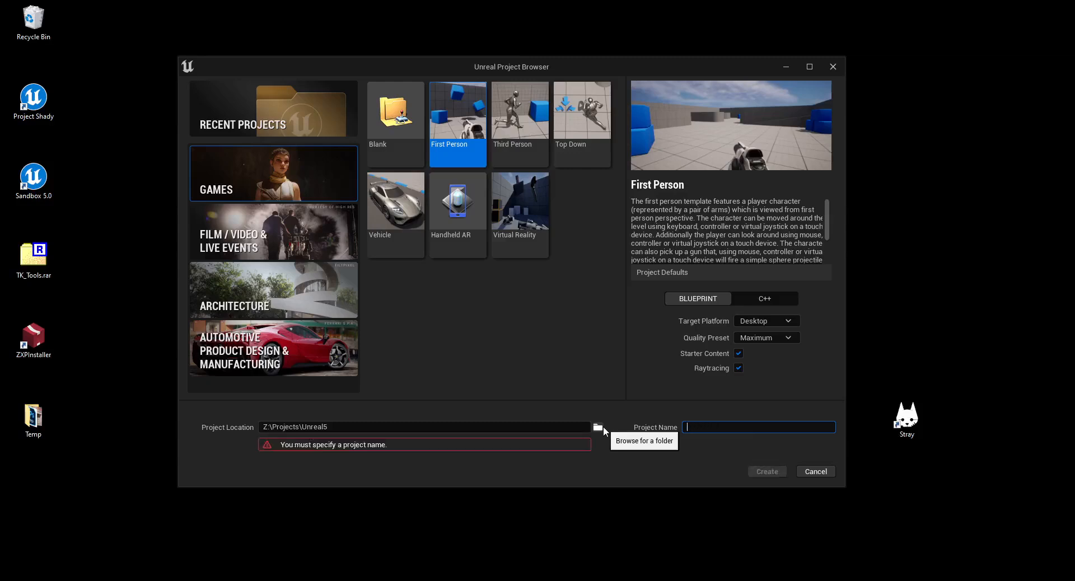
type("Example")
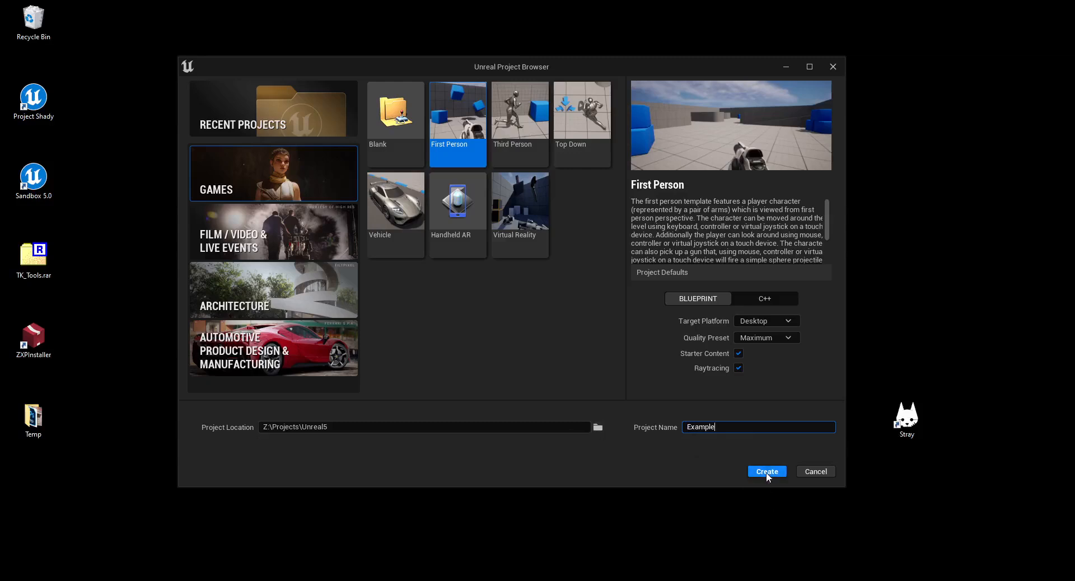
left_click(766, 472)
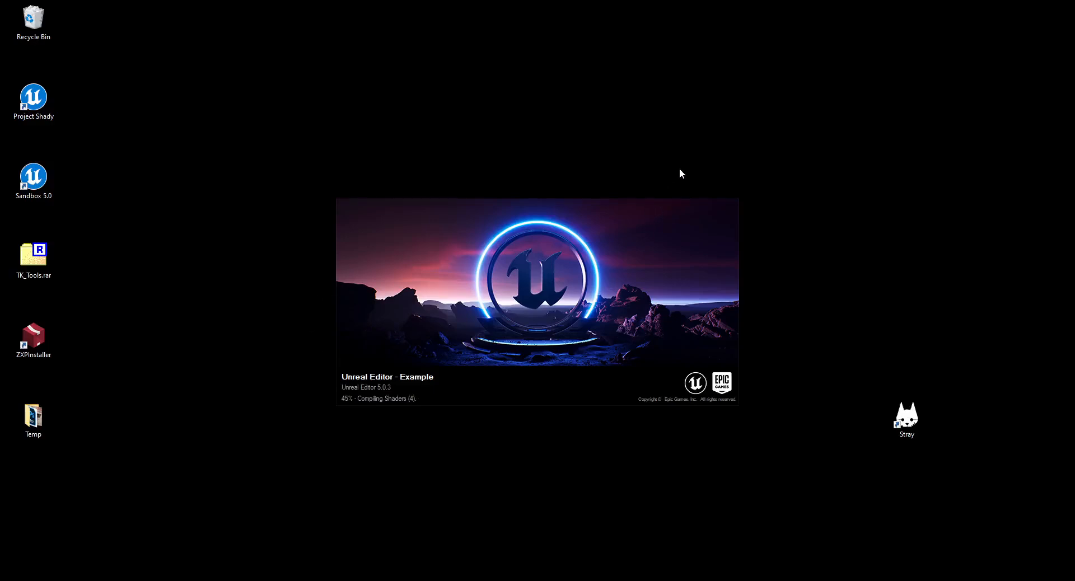
key("ctrl+shift+F11")
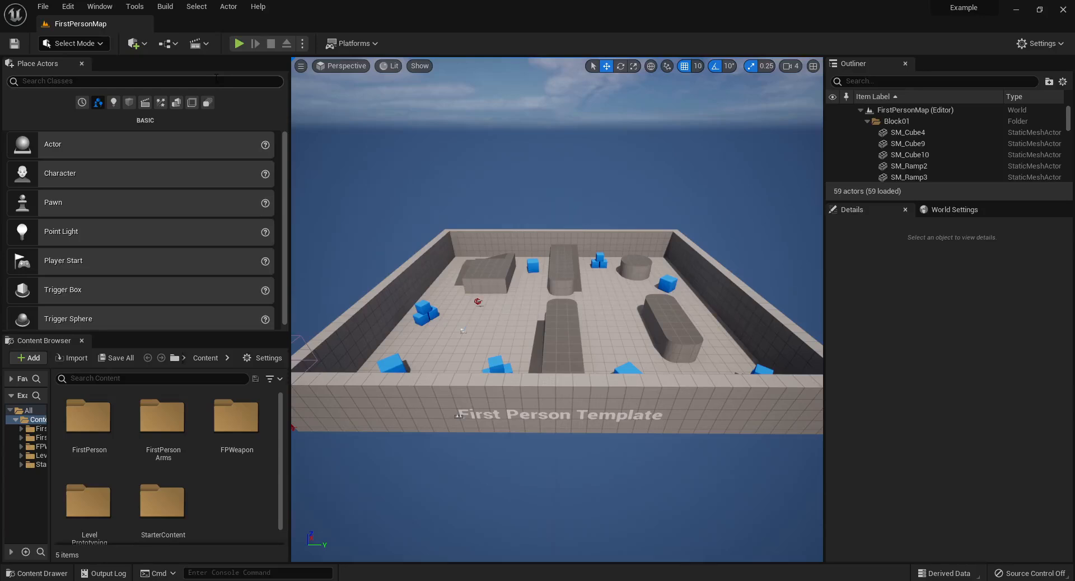
scroll(283, 224, "down", 1)
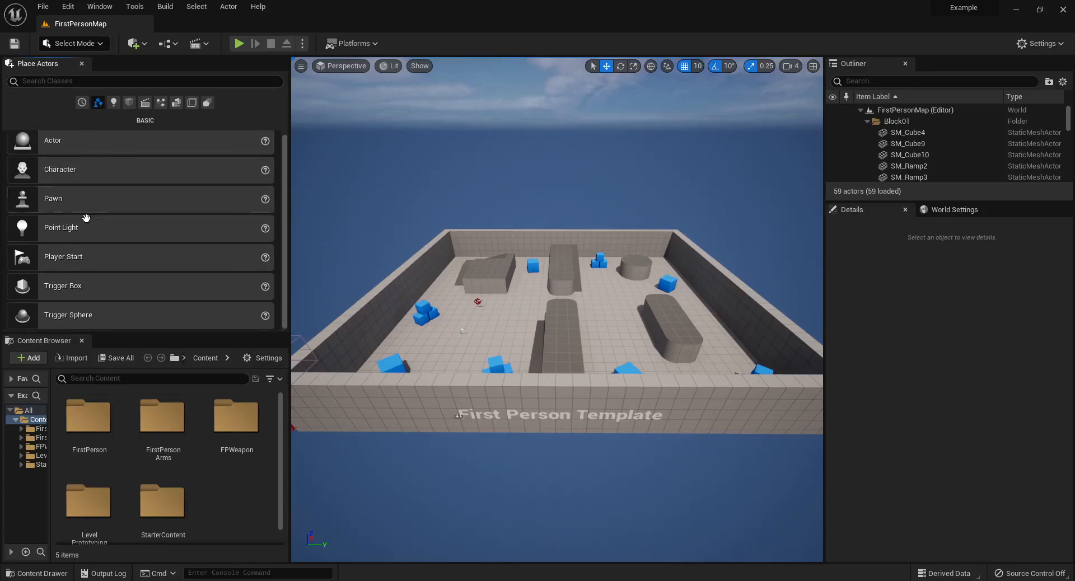
scroll(84, 208, "up", 1)
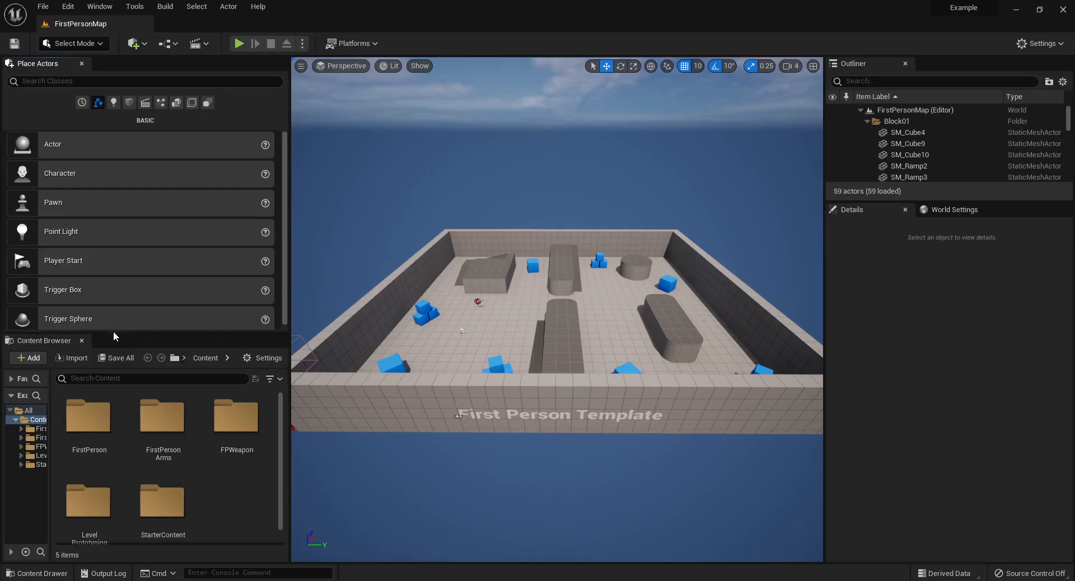
scroll(117, 303, "down", 1)
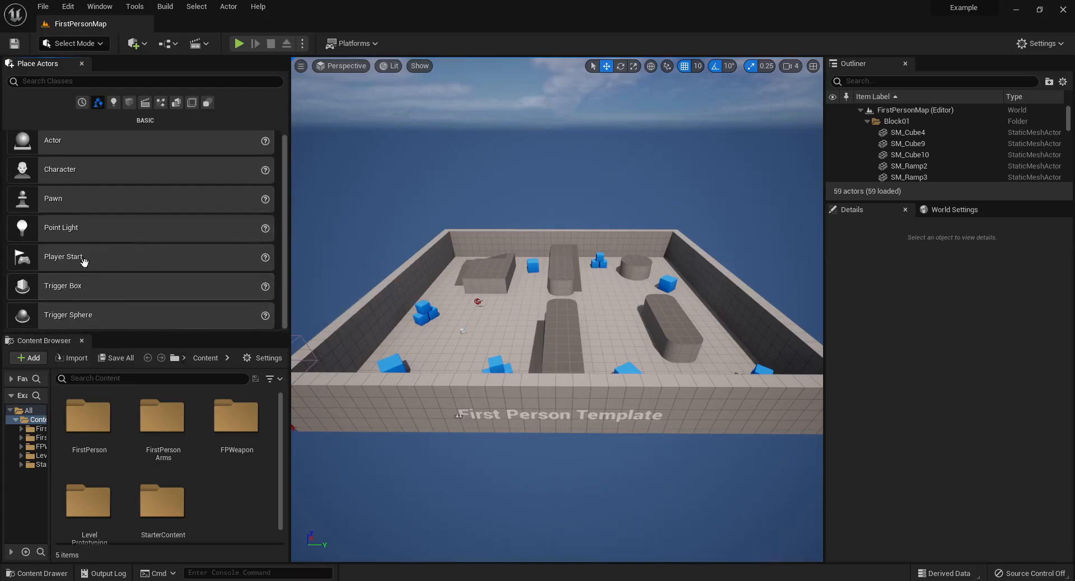
scroll(67, 140, "up", 1)
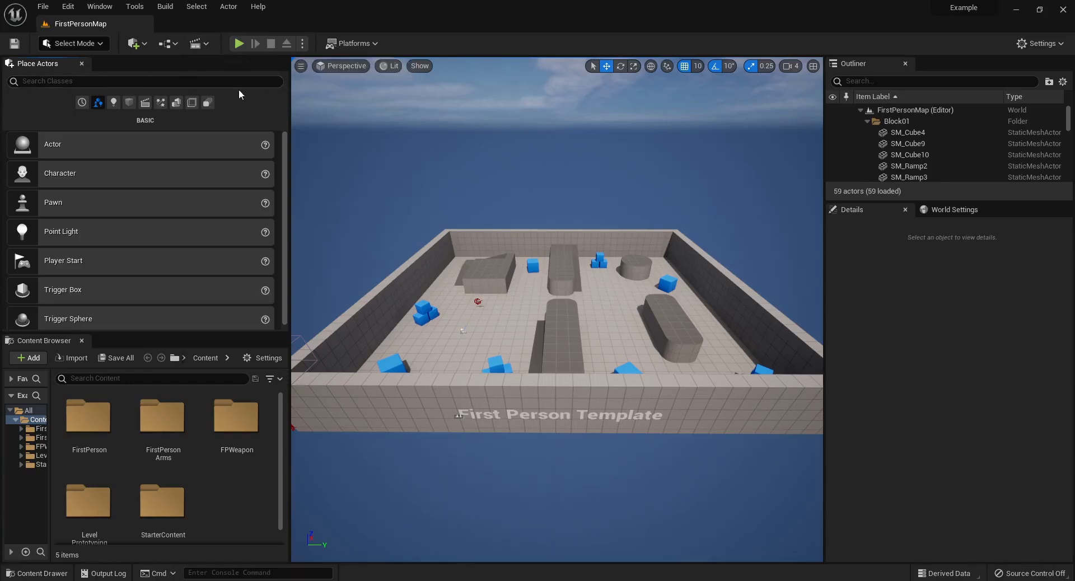
- Play-test the level in the editor by walking to the rifle, picking it up and firing it, and end the session
left_click(239, 48)
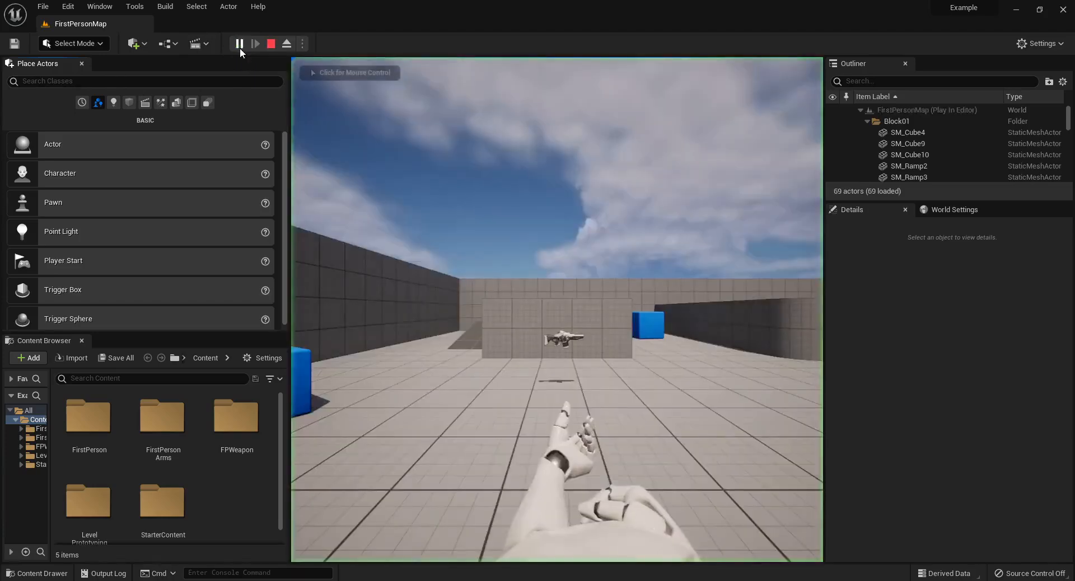
left_click(557, 310)
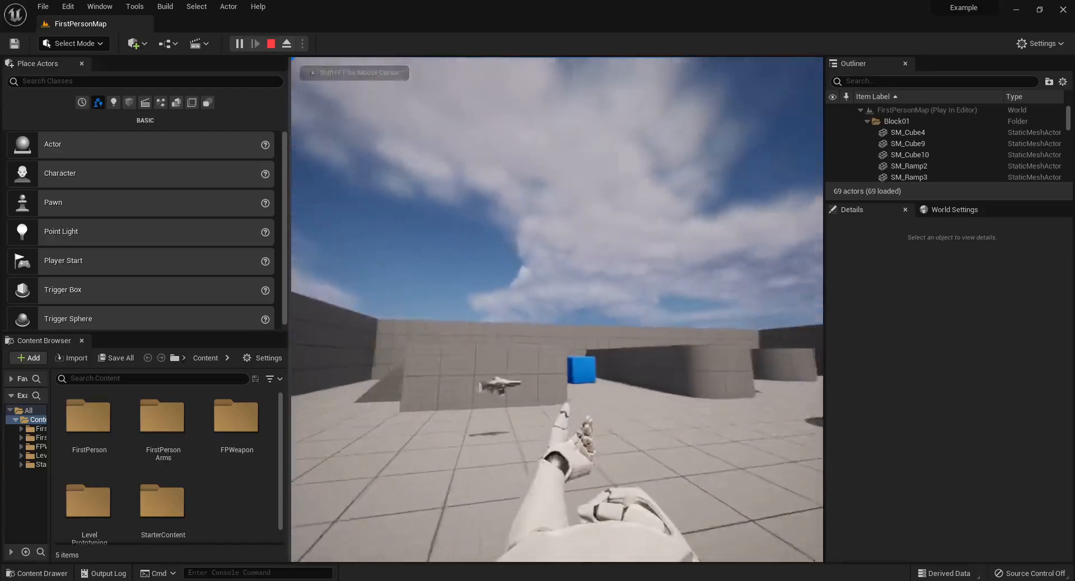
key("w")
key("s")
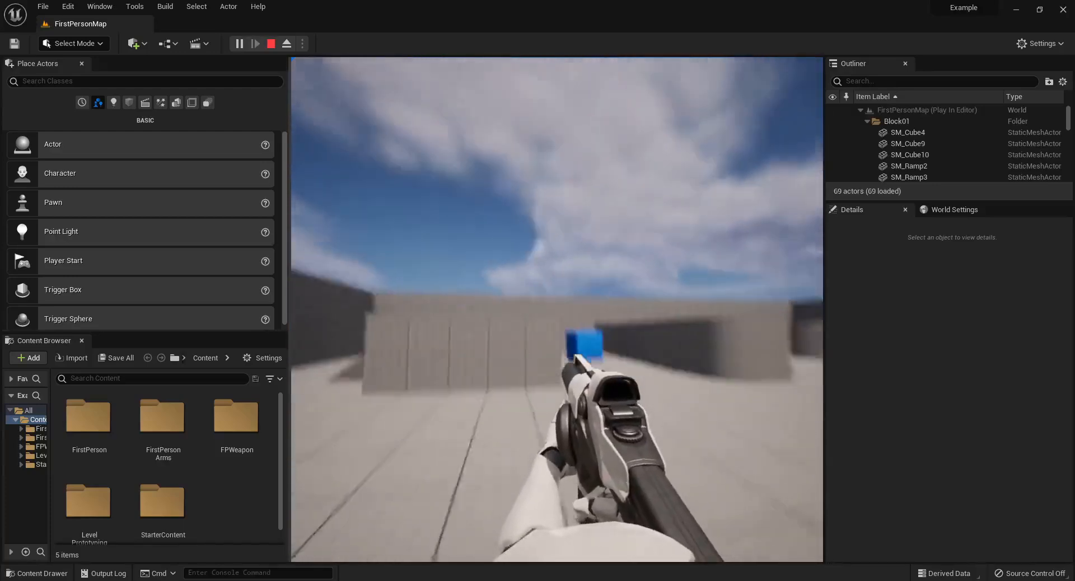
left_click(558, 309)
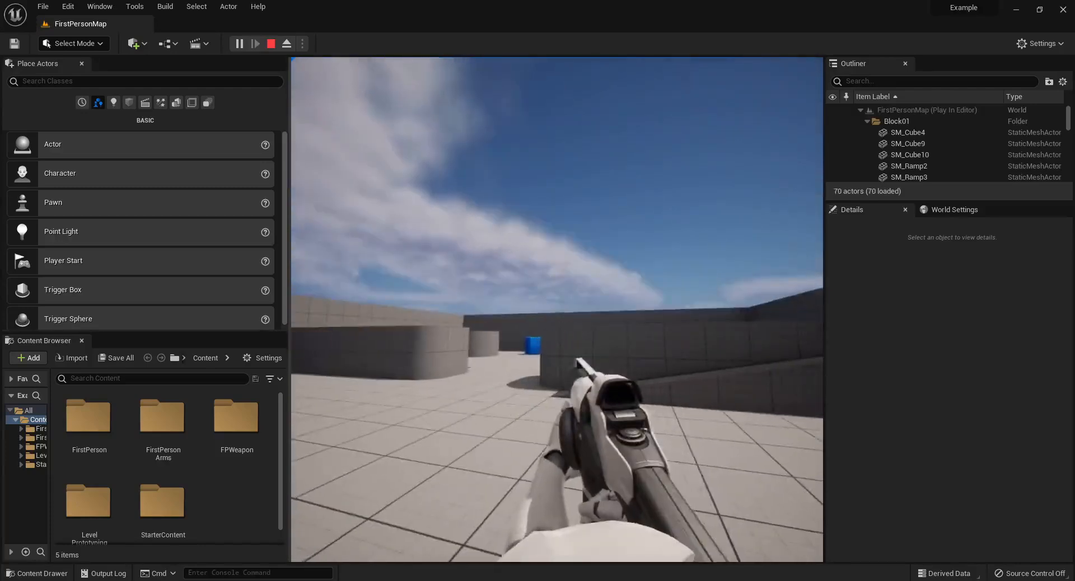
left_click(557, 310)
key("s")
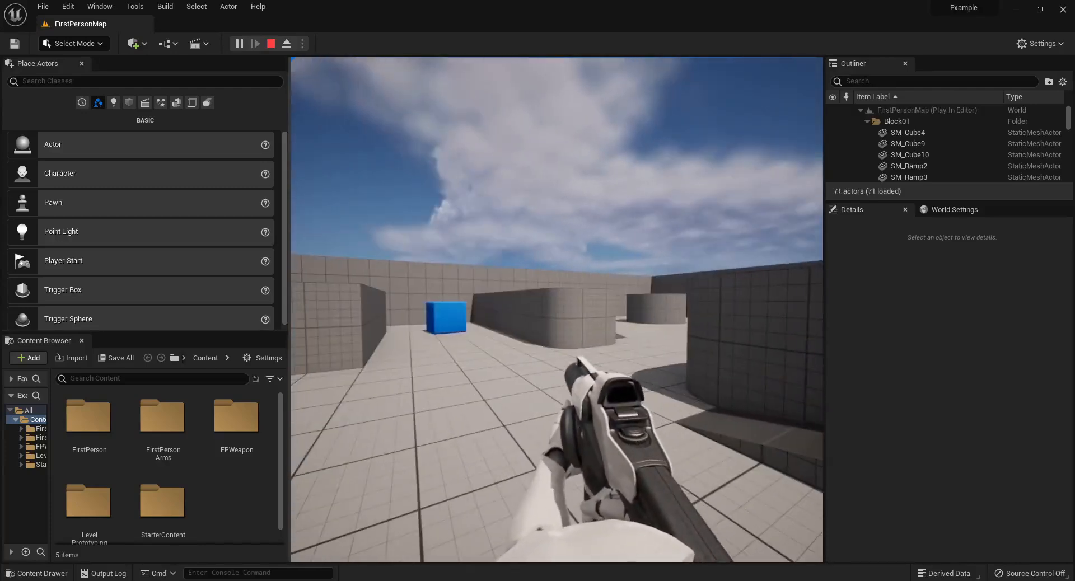
key("Escape")
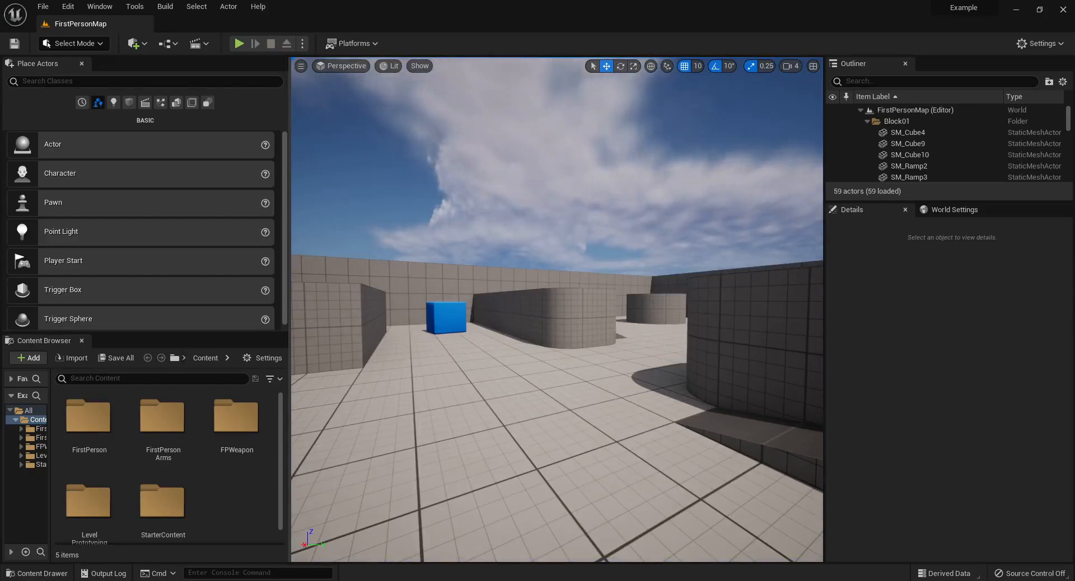
- Fly the viewport camera around the level to examine the walls, blocks and ramp from different positions
right_click_drag(557, 309, 532, 336)
key("s")
key("a")
key("s")
key("d")
key("w")
key("a")
key("s")
key("d")
key("a")
key("w")
key("s")
key("w")
key("s")
key("w")
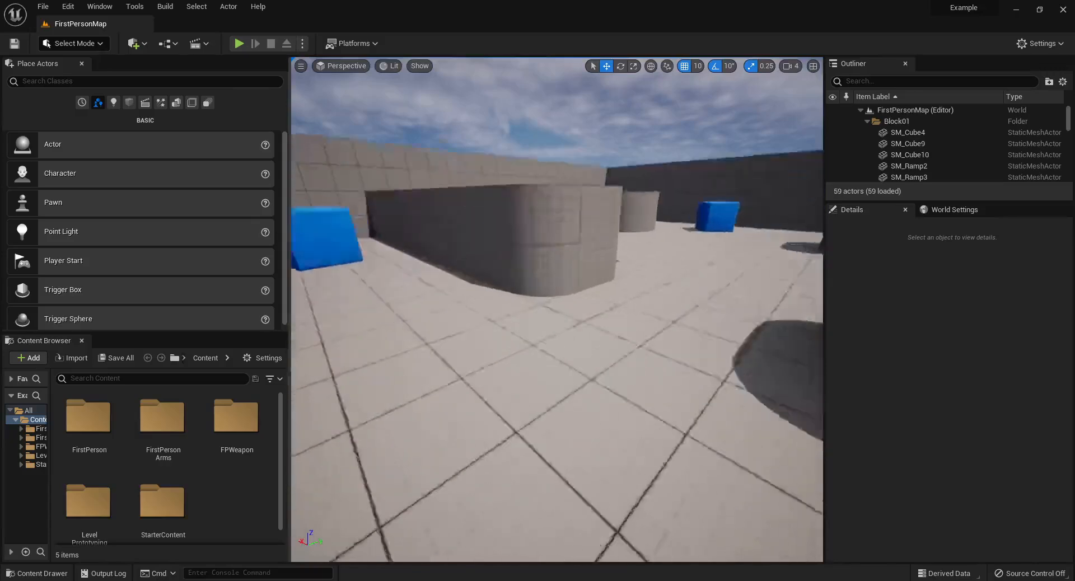
key("w")
right_click_drag(532, 336, 607, 221)
key("s")
key("w")
key("w")
key("a")
key("a")
- Select several level pieces one after another, including the large block, the ramp, the back wall and a rounded corner piece
left_click(501, 364)
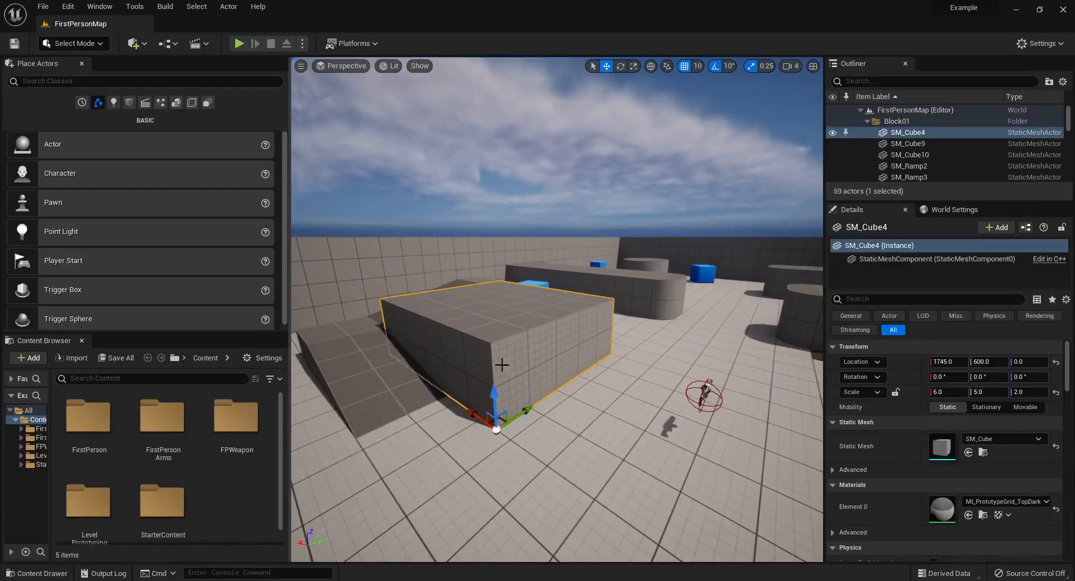
left_click(379, 397)
left_click(353, 329)
left_click(376, 264)
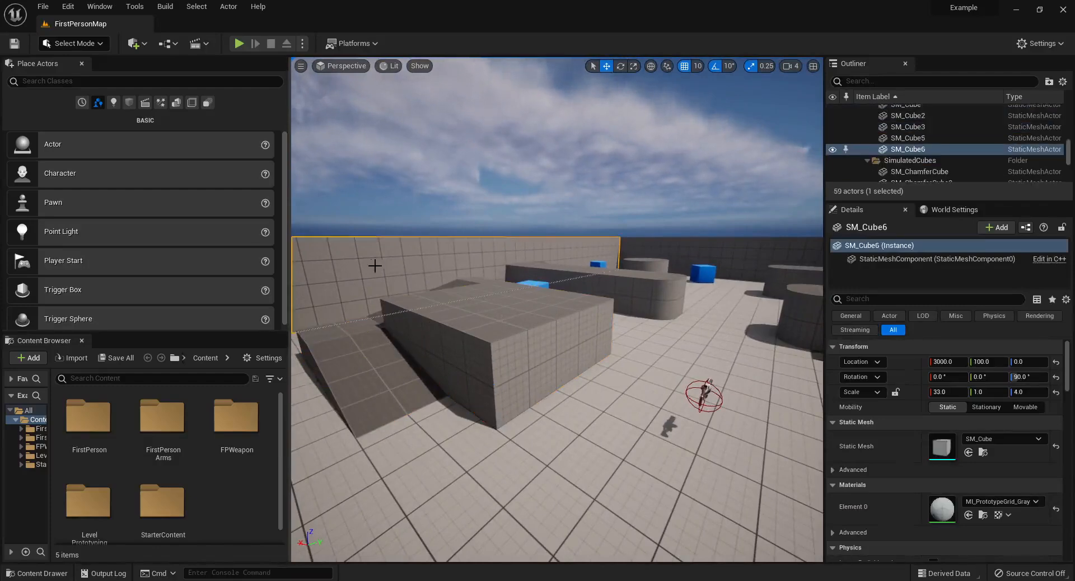
left_click(557, 316)
left_click(639, 289)
left_click(664, 300)
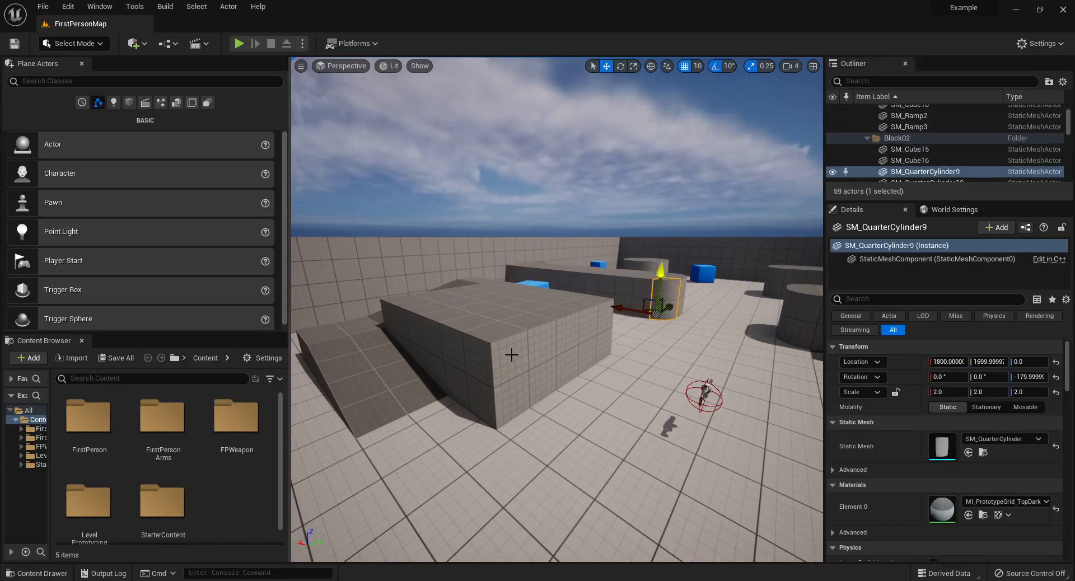
- Focus on the large block beside the ramp and raise it vertically to a Z location of 390
left_click(554, 342)
key("f")
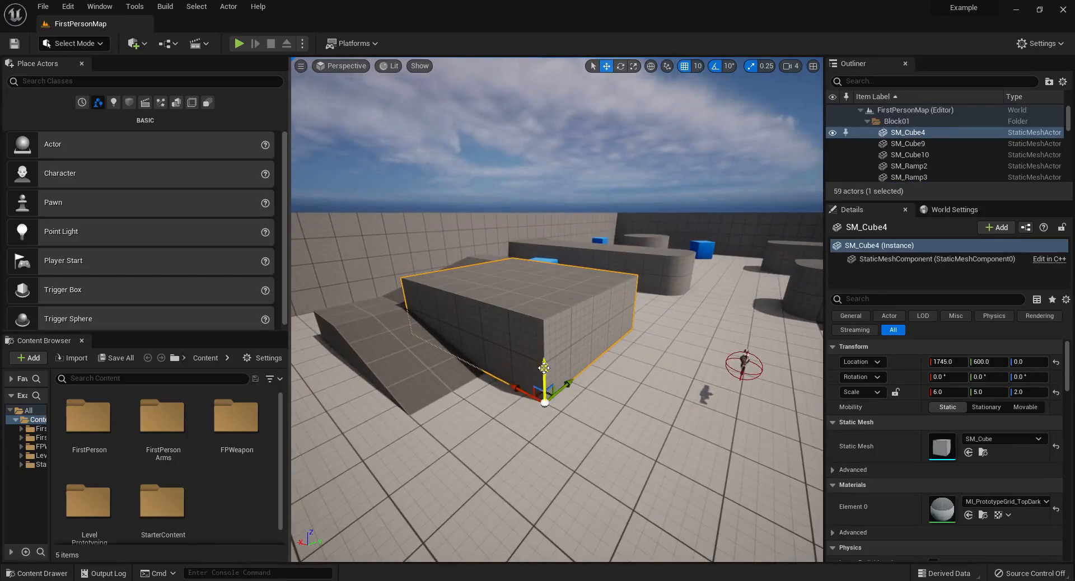
left_click_drag(543, 368, 540, 162)
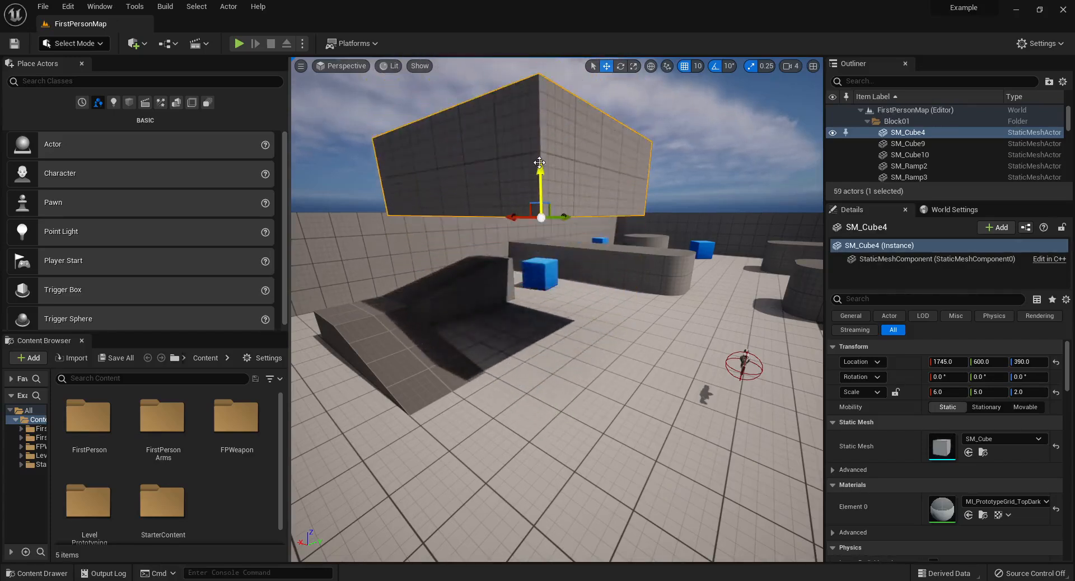
- Undo the block's vertical move, try moving it along its Y axis and within a plane, and undo each trial
key("ctrl+z")
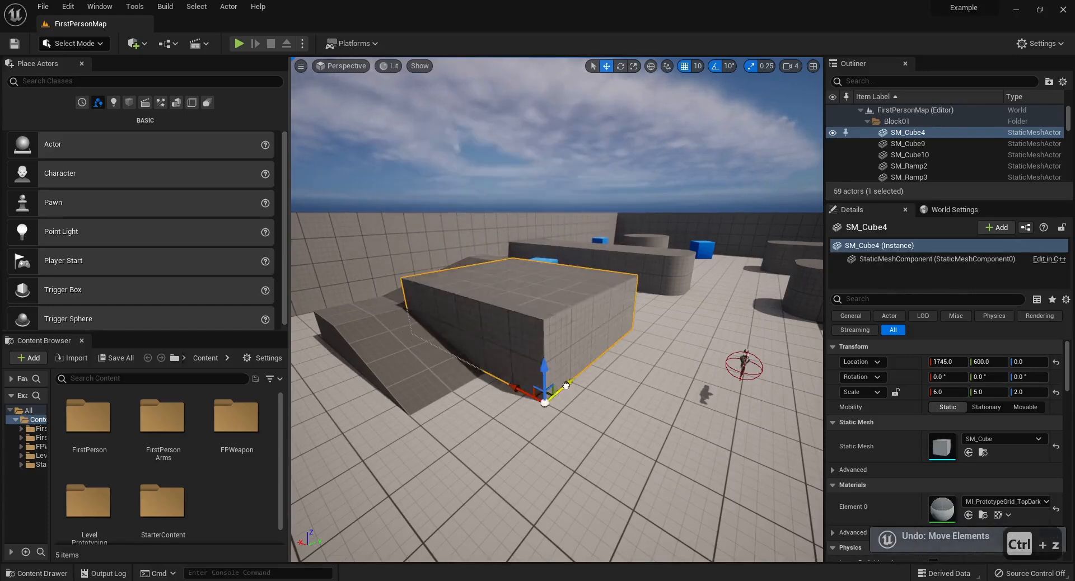
mouse_move(566, 385)
left_mouse_down()
mouse_move(651, 327)
mouse_move(553, 392)
mouse_move(649, 314)
mouse_move(556, 387)
left_mouse_up()
key("ctrl+z")
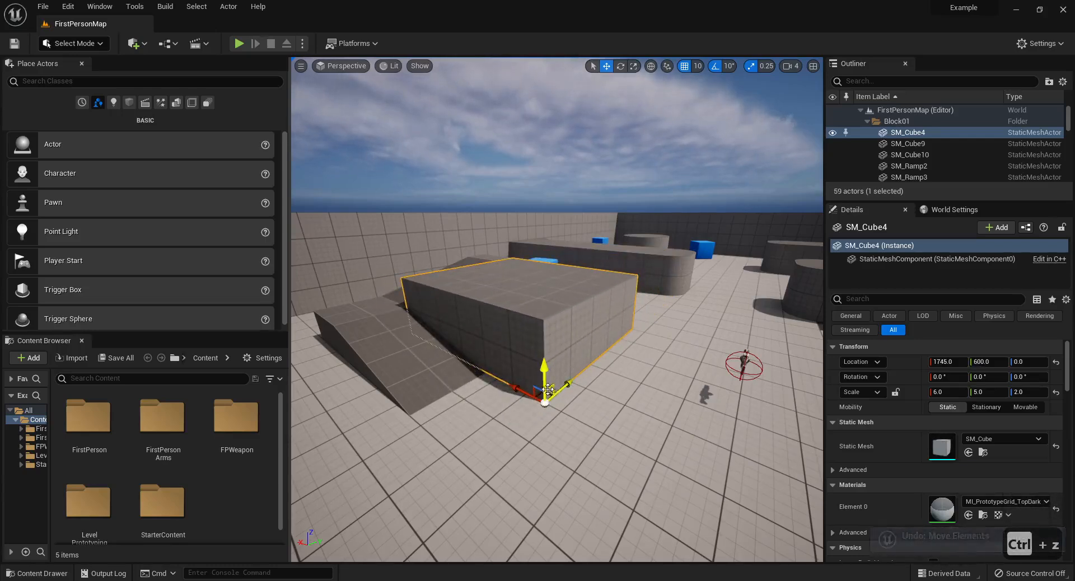
left_click_drag(548, 390, 594, 328)
key("ctrl+z")
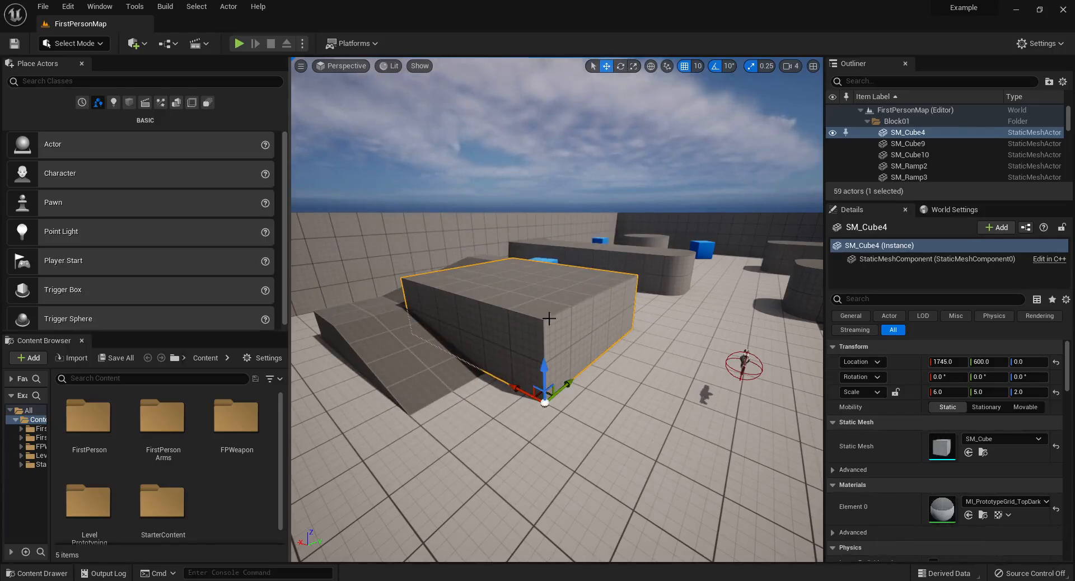
- Cycle the selected block's transform gizmo repeatedly through the move, rotate and scale modes
key("e")
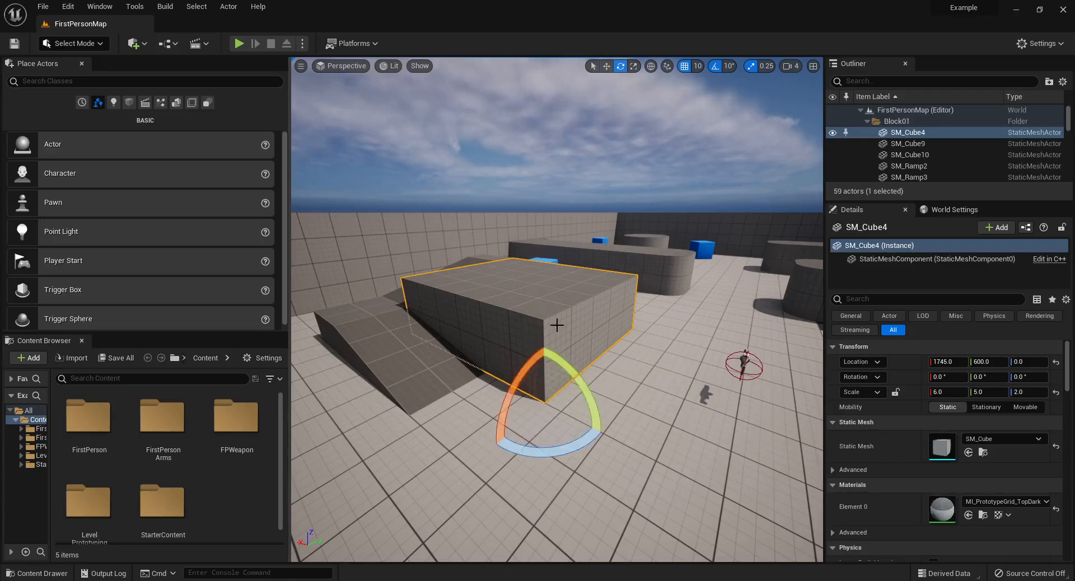
key("w")
key("r")
key("w")
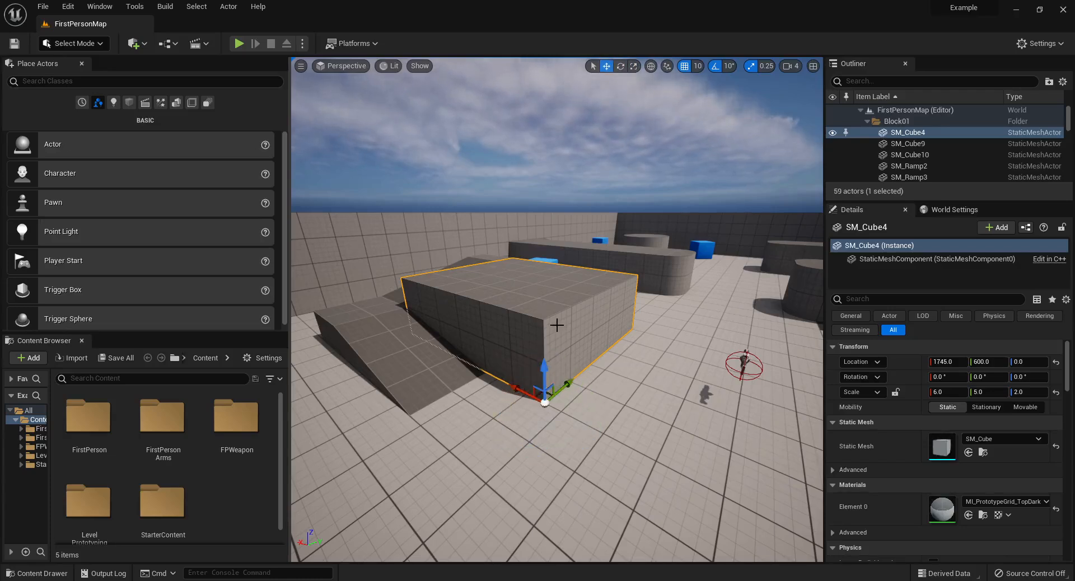
key("e")
key("w")
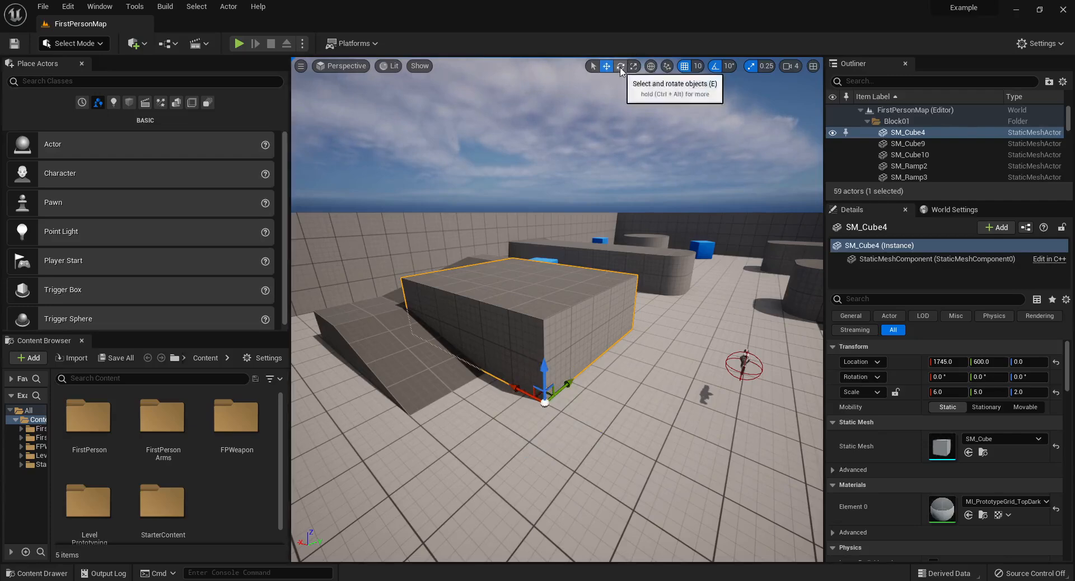
key("e")
left_click(607, 66)
left_click(620, 66)
left_click(607, 66)
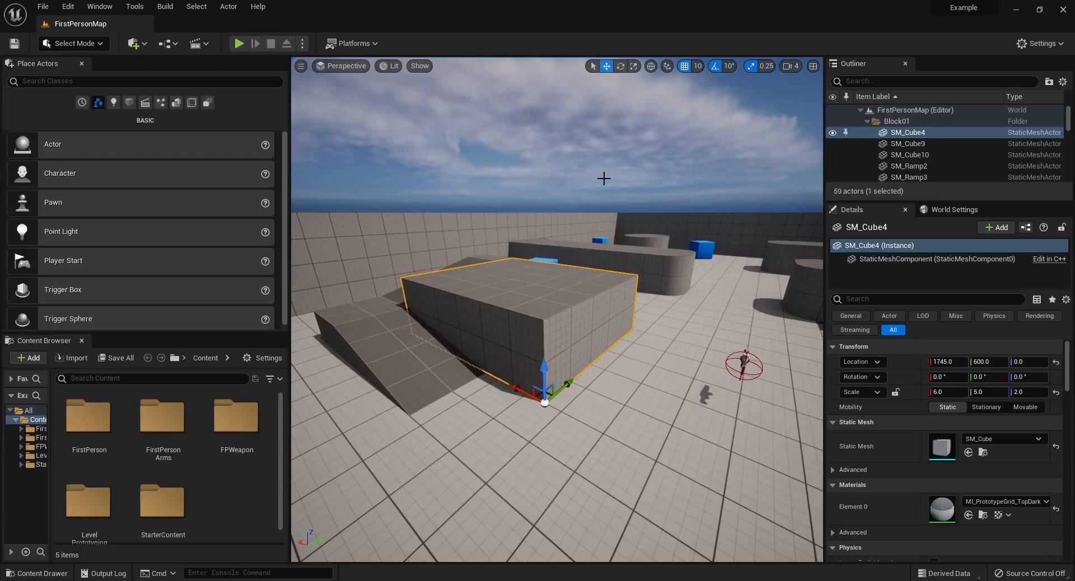
key("e")
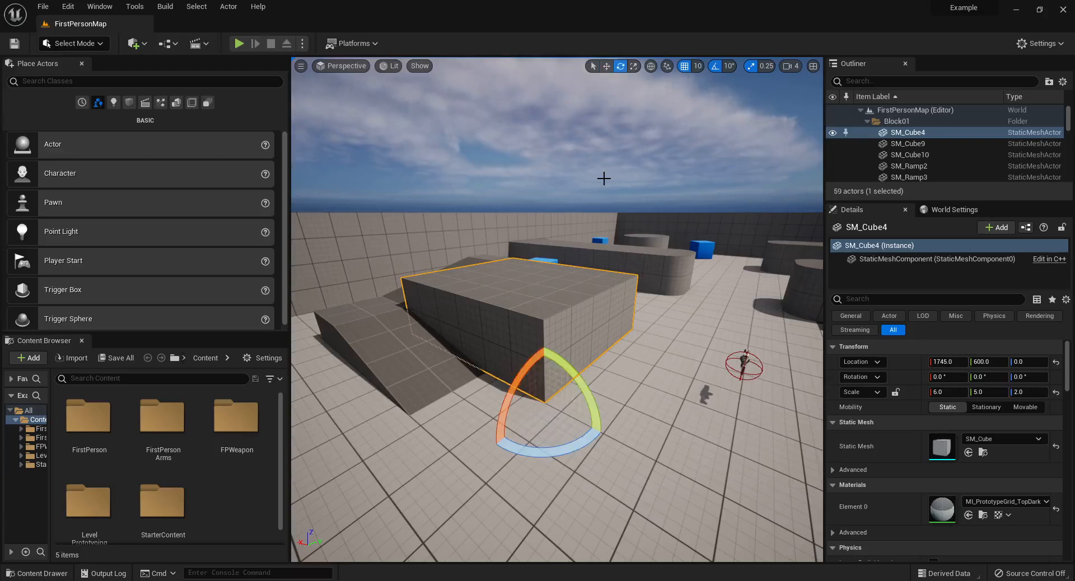
key("r")
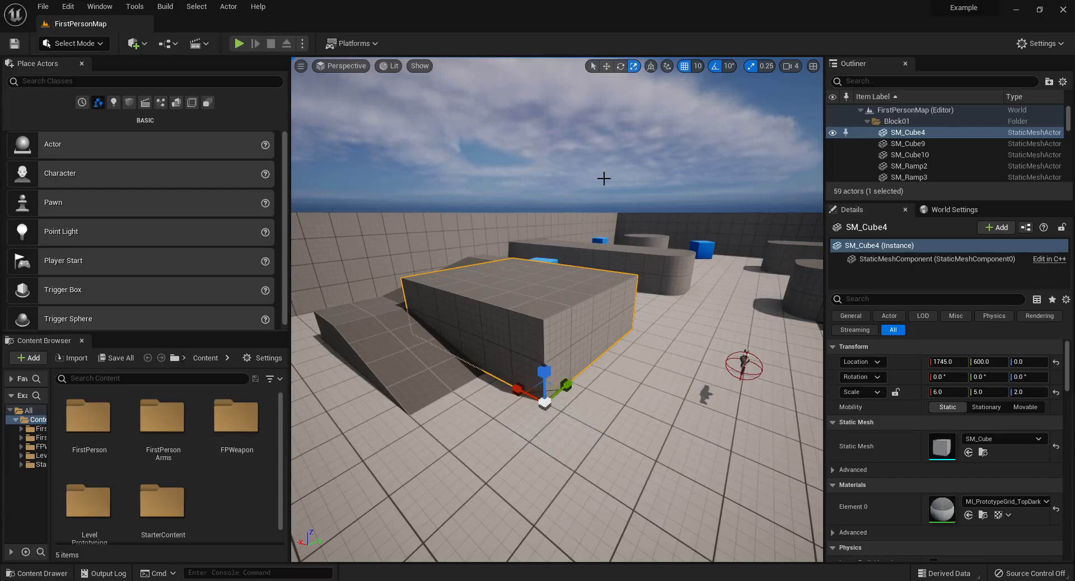
key("w")
key("e")
key("r")
- Try rotating the block and scaling it vertically, undoing both trial transforms
key("e")
left_click_drag(532, 444, 560, 327)
key("ctrl+z")
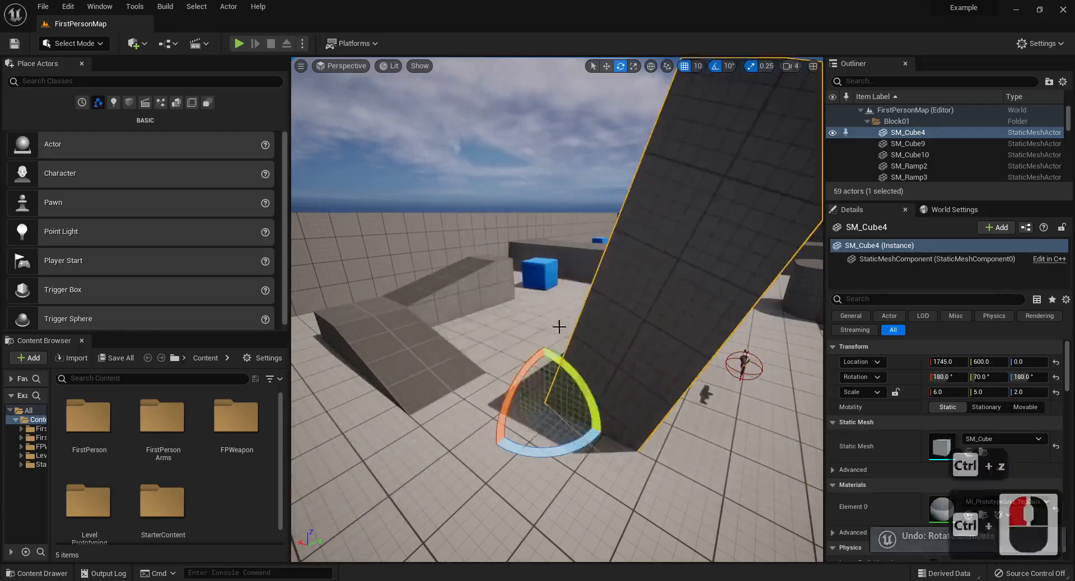
key("ctrl+z")
mouse_move(546, 371)
left_mouse_down()
mouse_move(542, 291)
mouse_move(544, 365)
left_mouse_up()
key("ctrl+z")
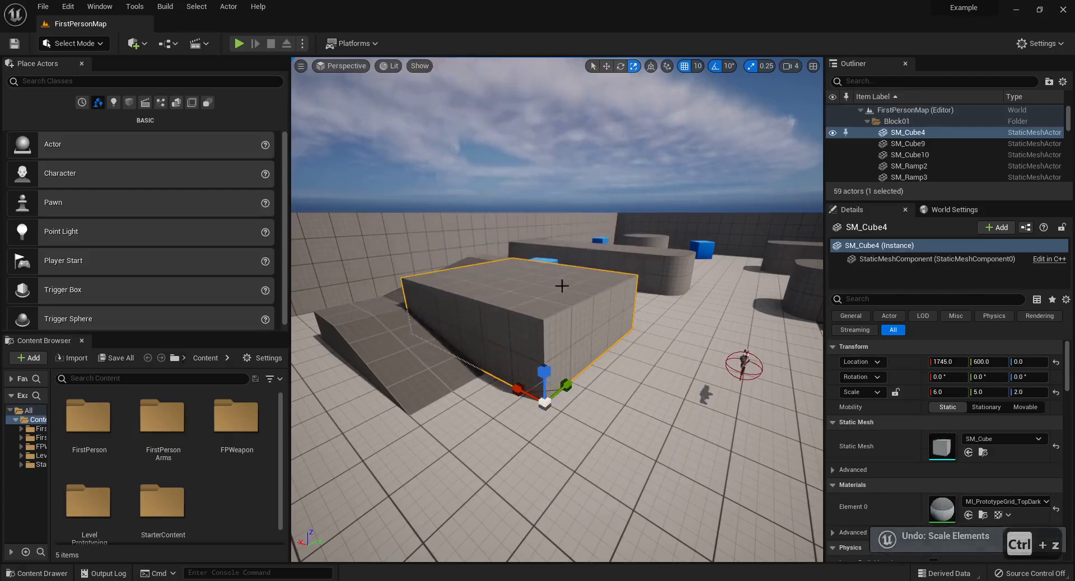
- Return to the move mode, try moving the block with a position snap size of 10, and undo the move
key("s")
right_click_drag(561, 287, 552, 305)
key("w")
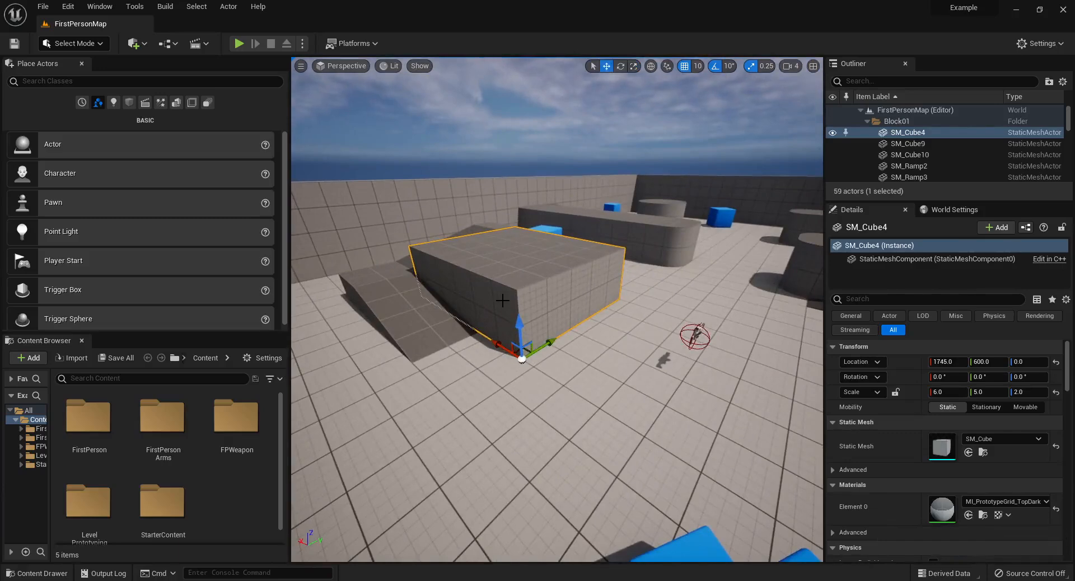
right_click_drag(603, 243, 691, 67)
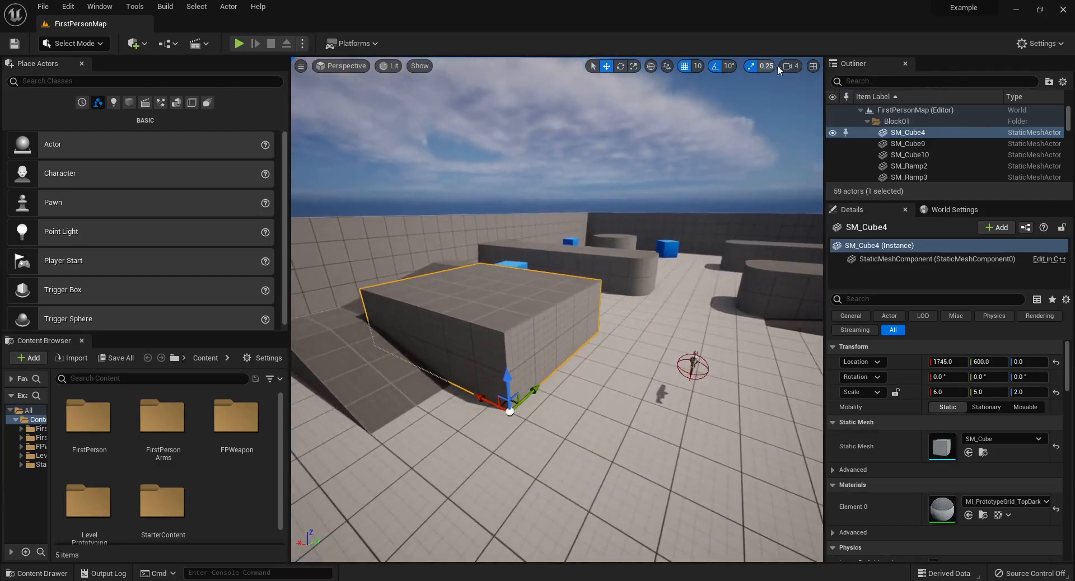
left_click(697, 66)
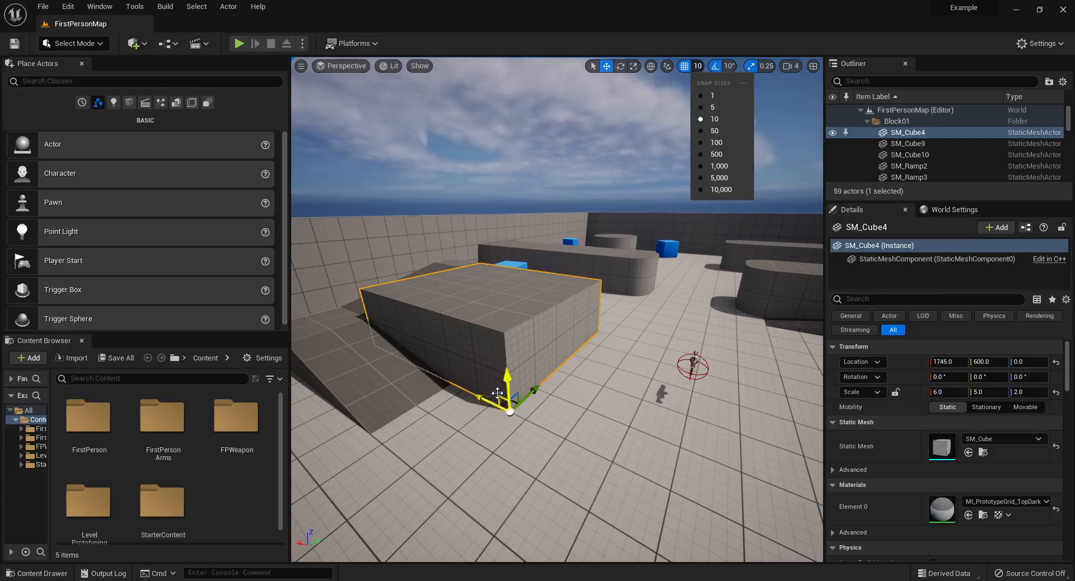
left_click_drag(507, 384, 506, 363)
key("ctrl+z")
- Set the position snap size to 100 and test it by moving the block up and back down
left_click(698, 66)
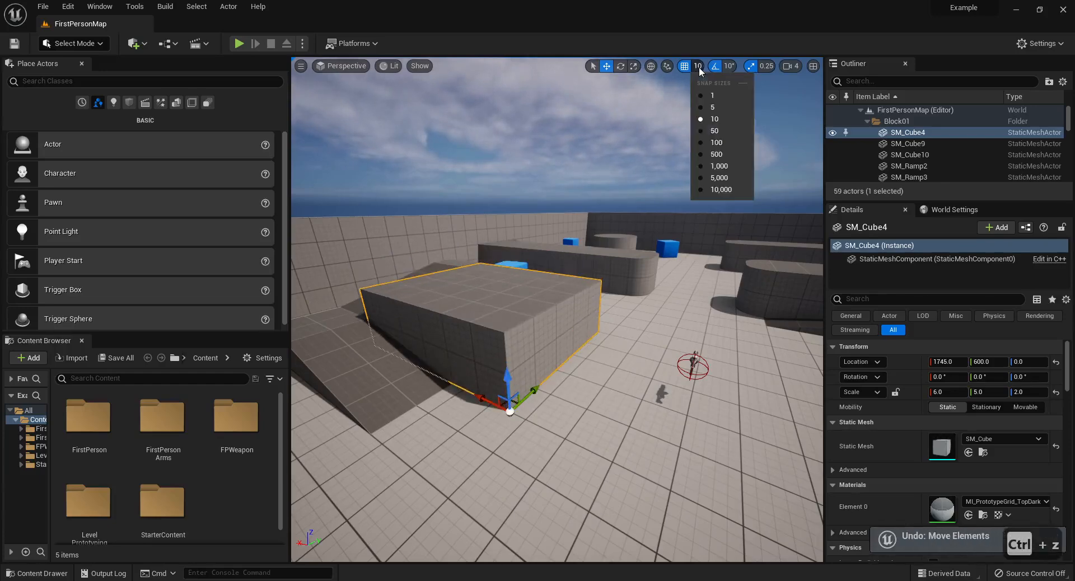
left_click(716, 143)
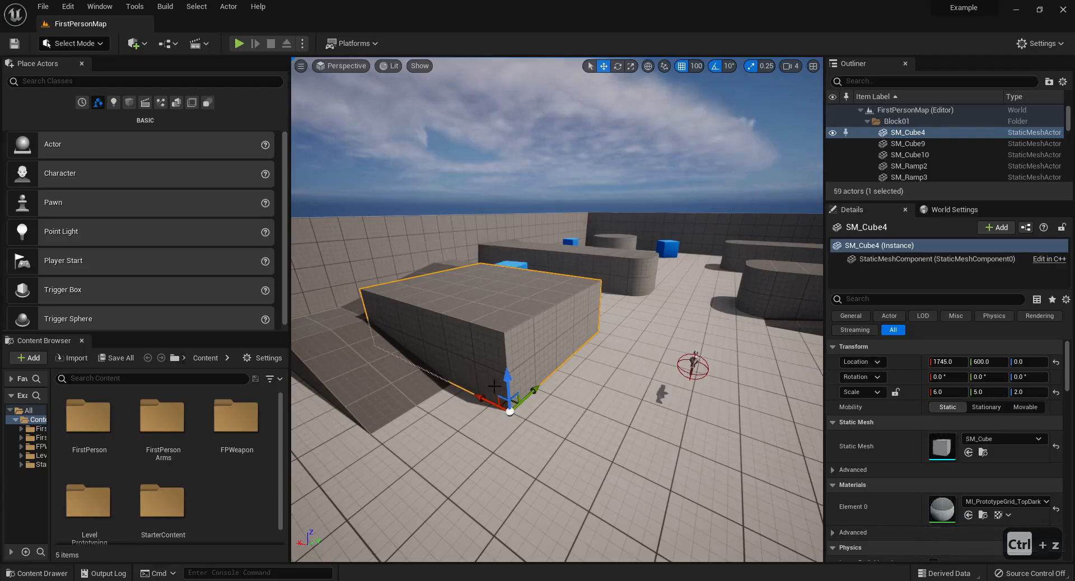
mouse_move(508, 381)
left_mouse_down()
mouse_move(491, 202)
mouse_move(496, 376)
left_mouse_up()
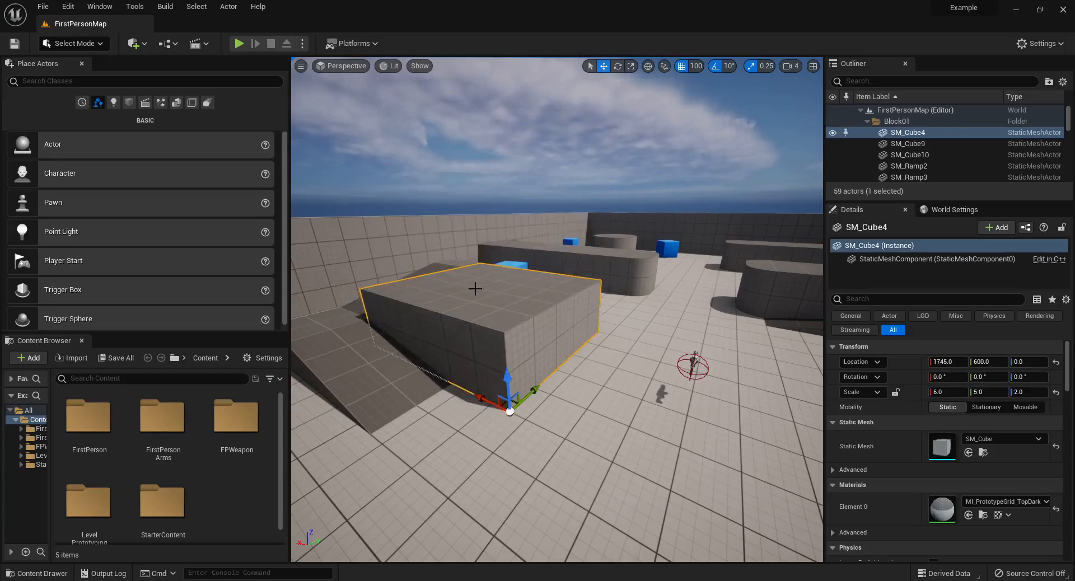
- Set the rotation snap angle to 15° and test it by rotating the block and returning it to 0°
mouse_move(507, 343)
right_mouse_down()
mouse_move(482, 341)
mouse_move(507, 343)
right_mouse_up()
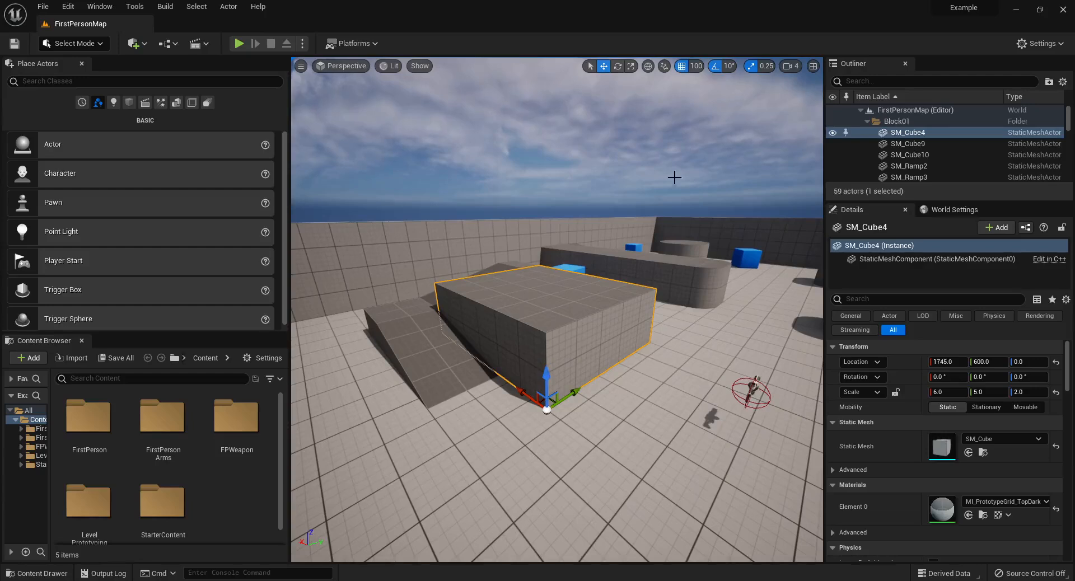
key("ctrl+shift+F11")
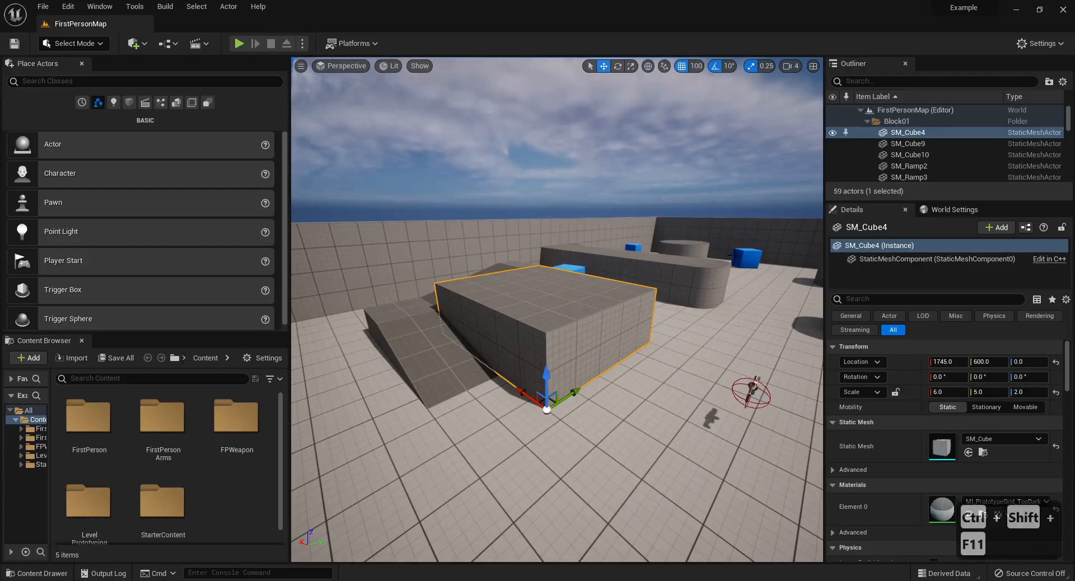
left_click(728, 66)
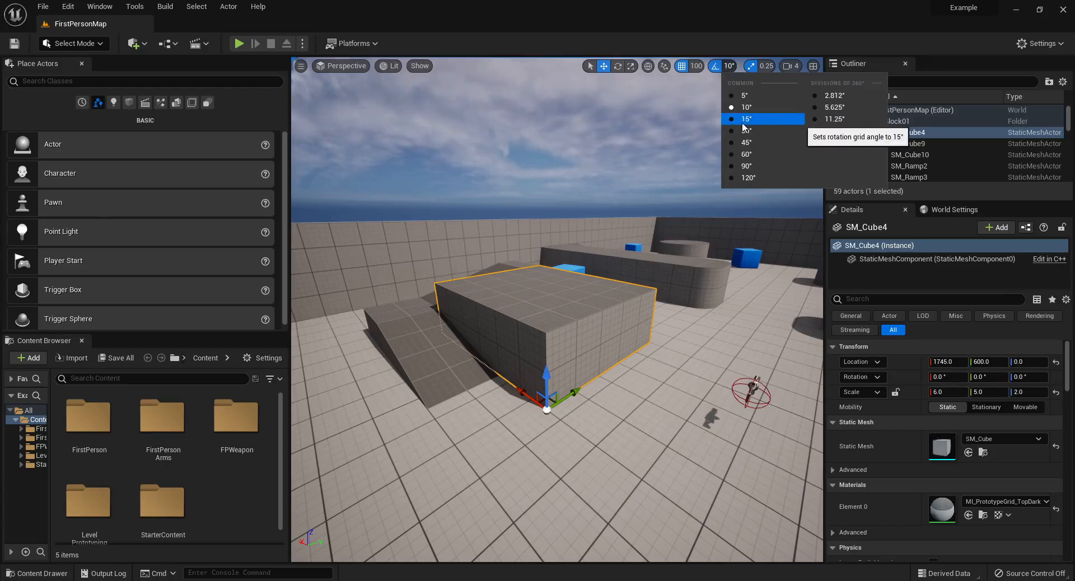
left_click(765, 120)
key("e")
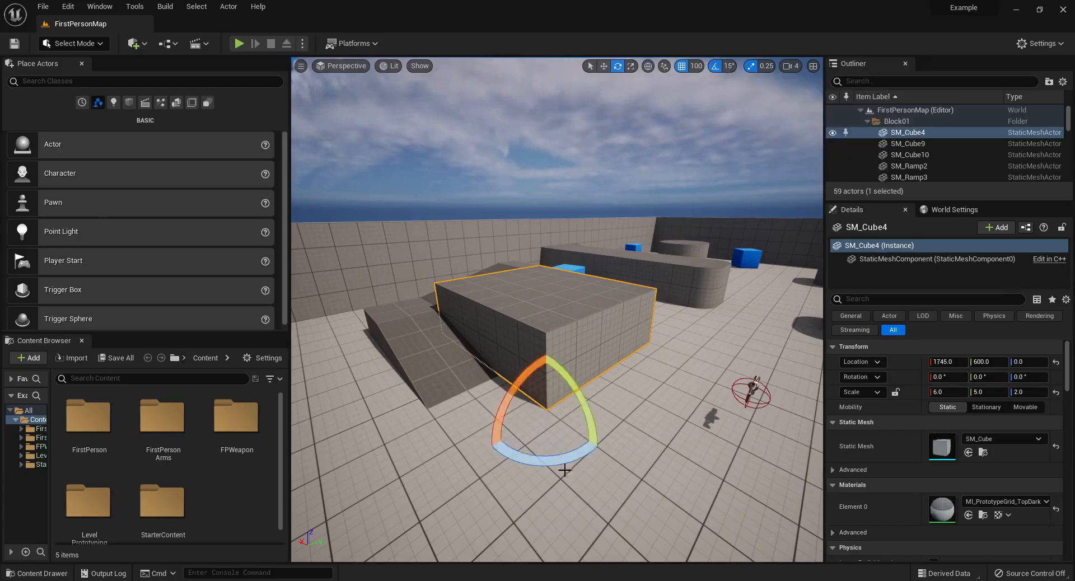
left_click_drag(564, 470, 511, 383)
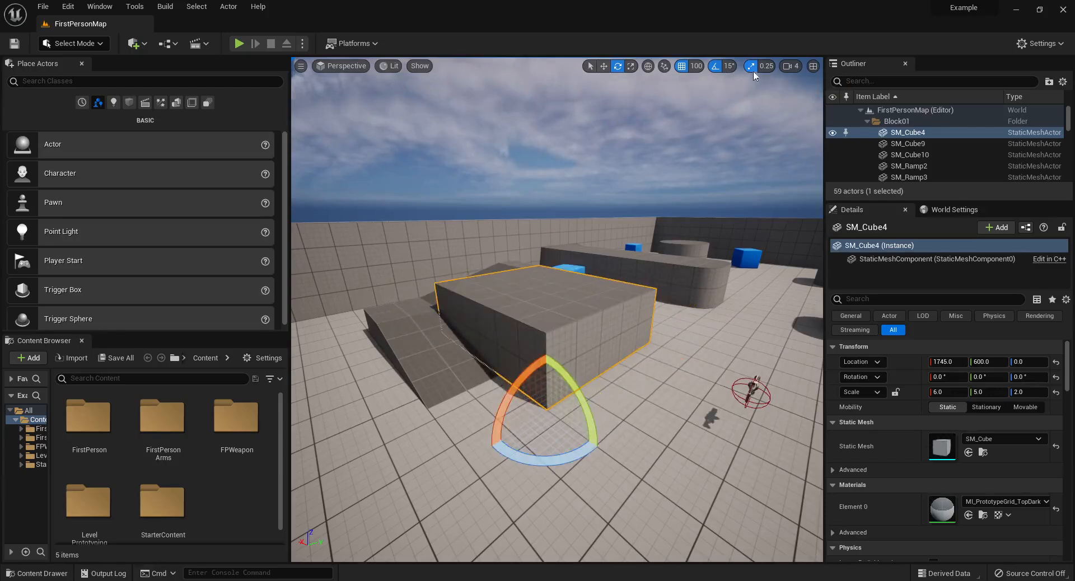
- Check the available scale snap sizes and scale the block to 2.5 along its Y axis
left_click(767, 66)
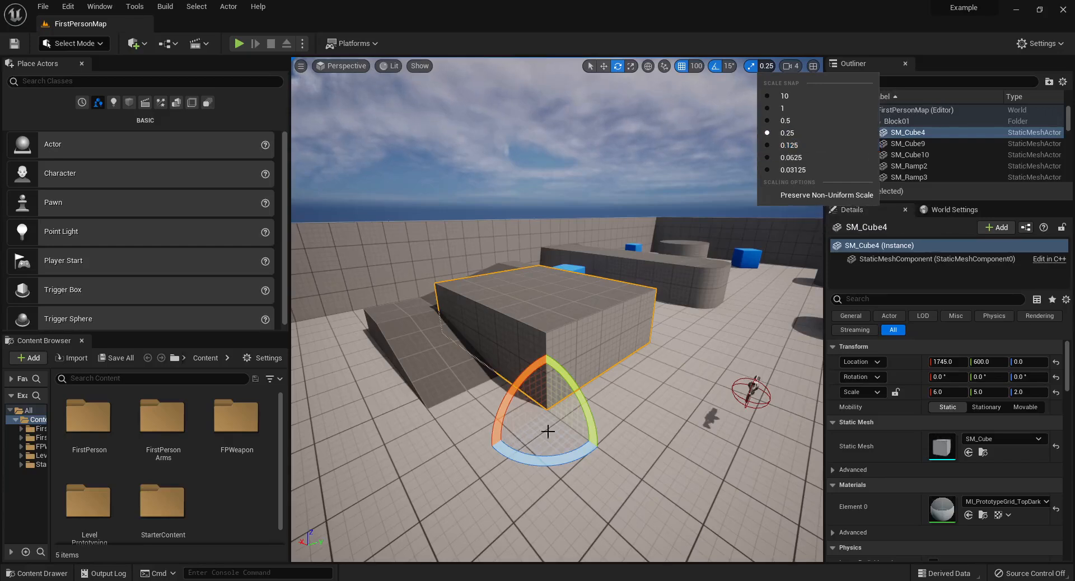
left_click(569, 459)
key("r")
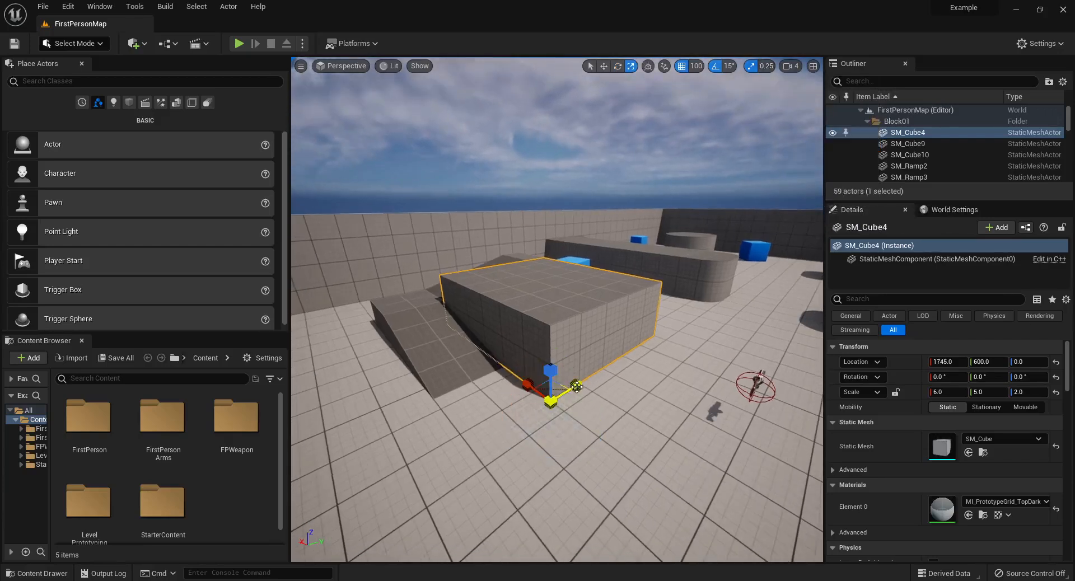
left_click_drag(577, 387, 562, 394)
- Try scaling the block along Y with and without scale snapping, undo both trials and turn scale snapping back on
key("d")
right_click_drag(562, 394, 499, 420)
key("w")
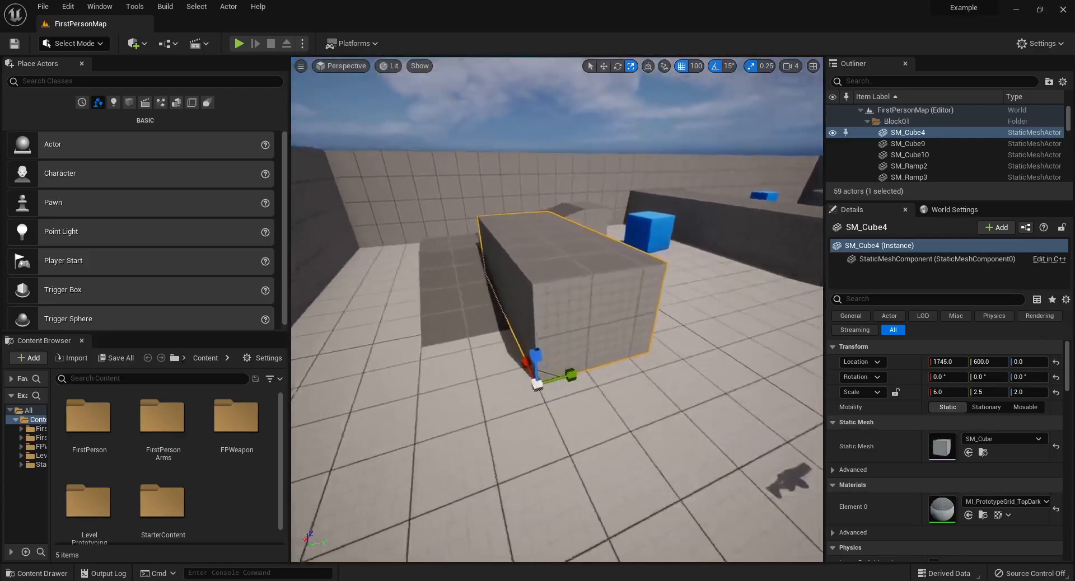
key("d")
right_click_drag(566, 302, 491, 341)
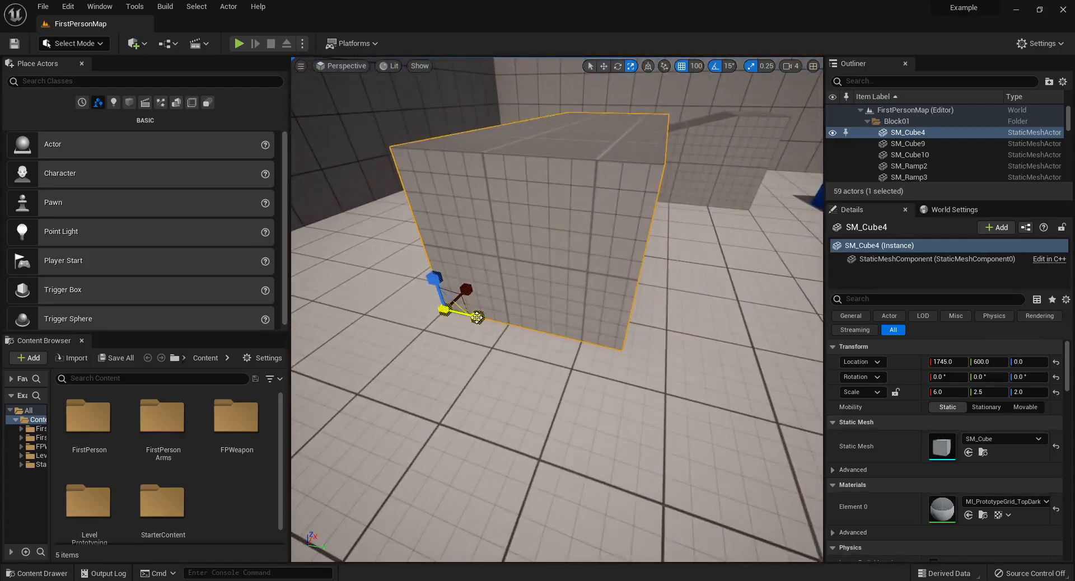
left_click_drag(476, 317, 500, 325)
key("ctrl+z")
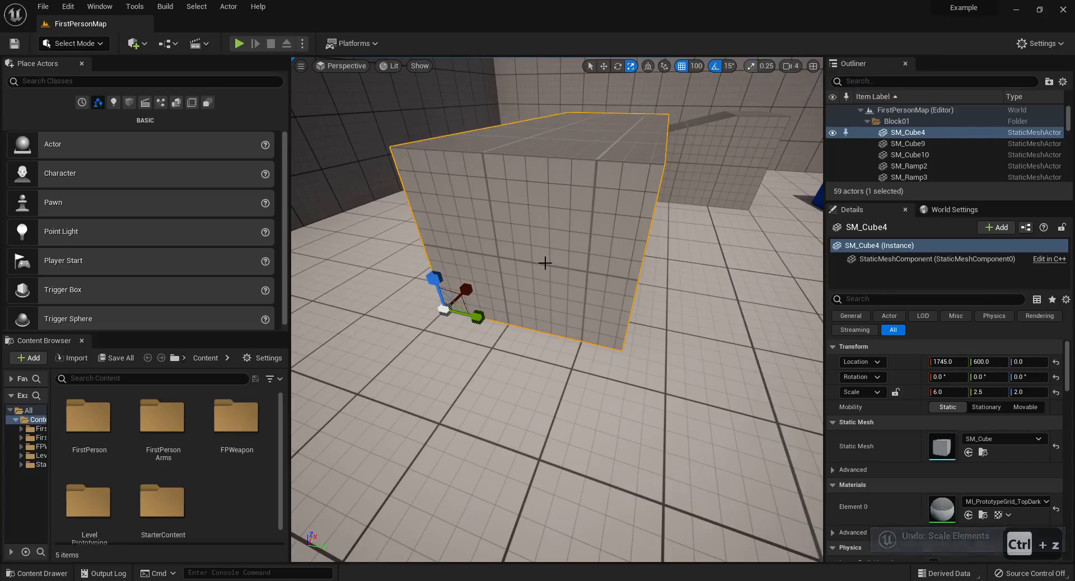
left_click_drag(477, 318, 569, 264)
key("ctrl+z")
left_click(763, 66)
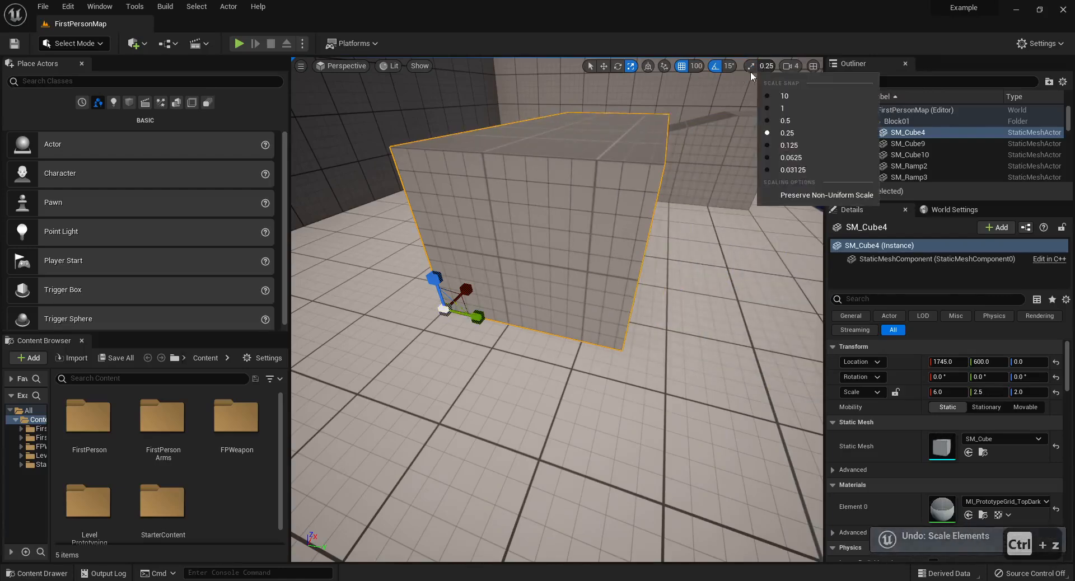
left_click(750, 66)
- Try moving the block upward with position snapping off, undo the move and turn position snapping back on
key("w")
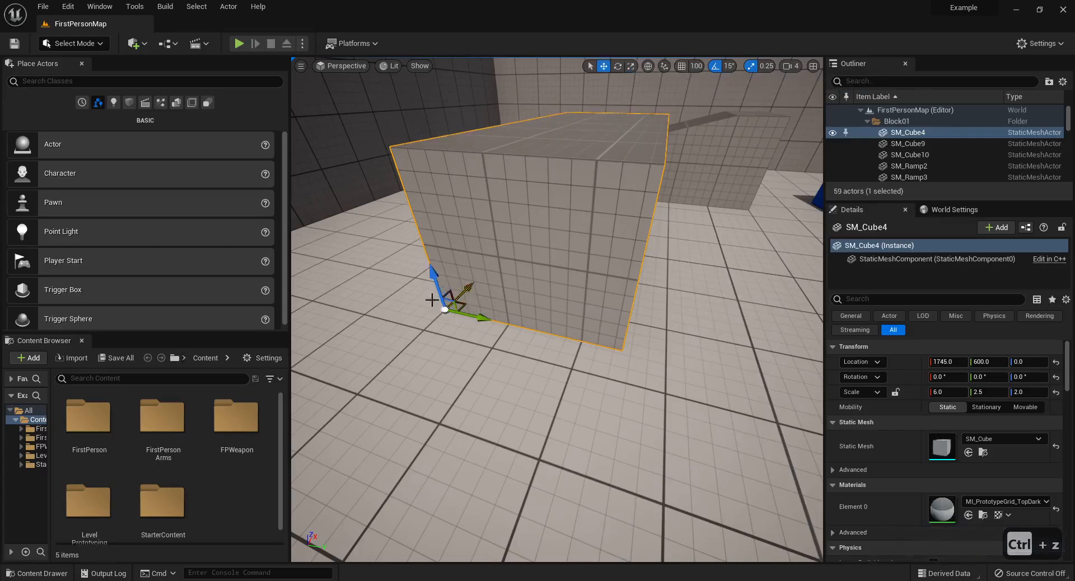
left_click_drag(436, 282, 406, 194)
key("ctrl+z")
left_click(682, 66)
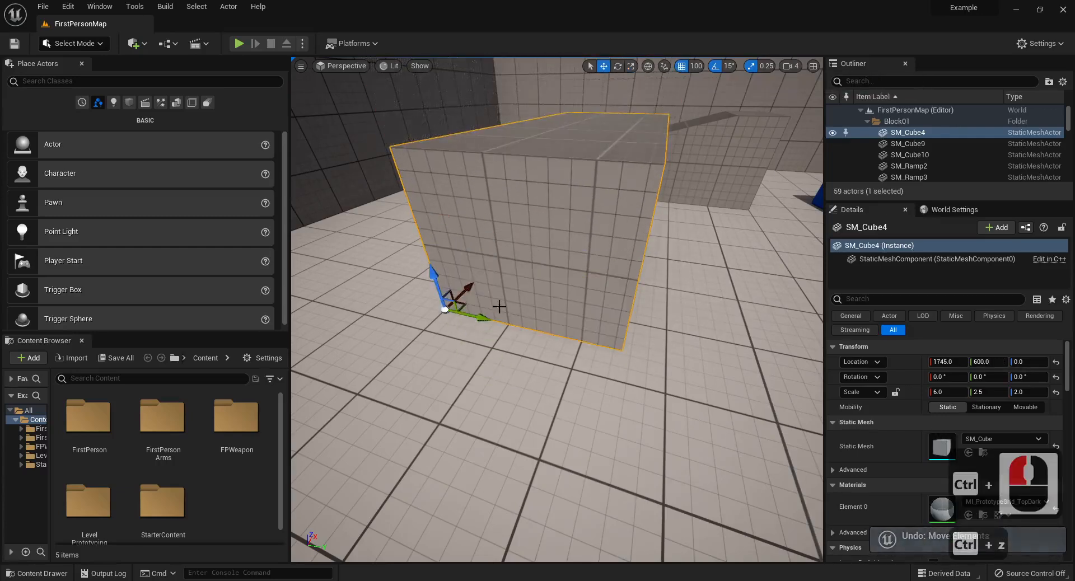
- Rotate the block to 45° around its vertical Z axis
right_click_drag(499, 306, 633, 246)
key("e")
left_click_drag(509, 430, 509, 359)
- Scale the rotated block to 5.0 along Y and 3.75 along Z, and switch back to the move mode
key("w")
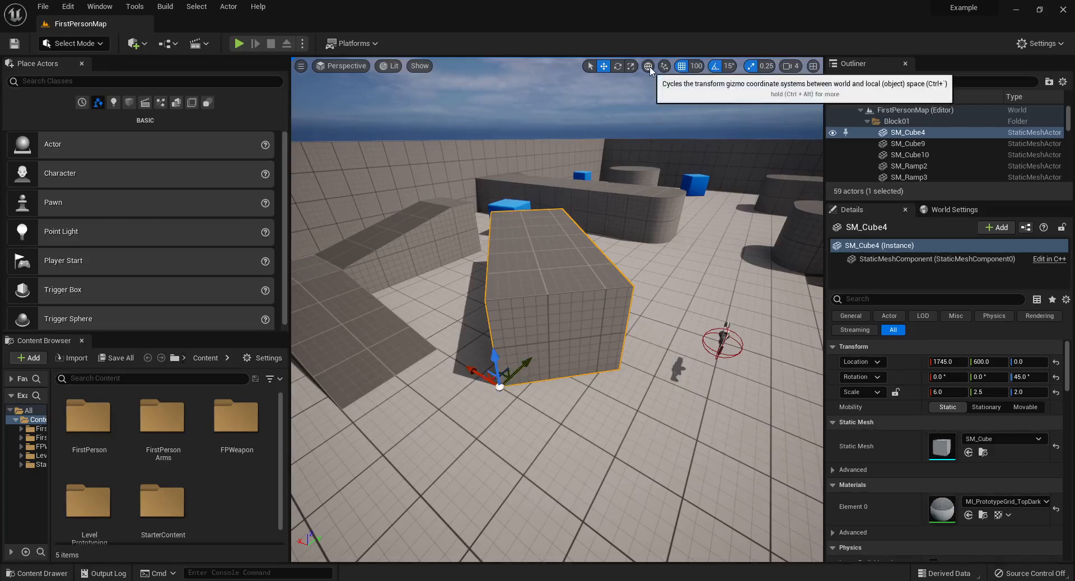
key("r")
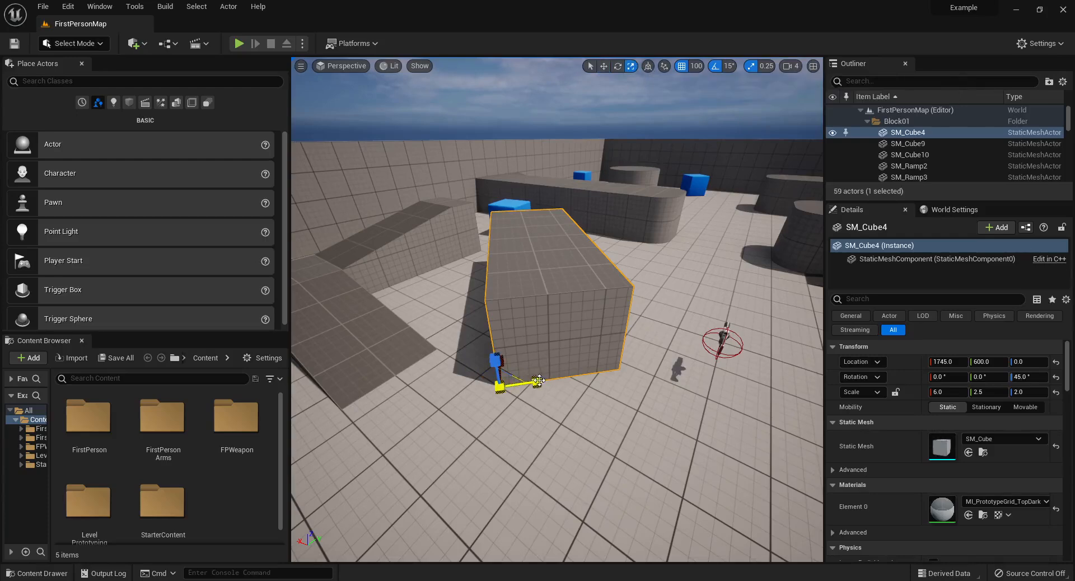
left_click_drag(536, 384, 497, 327)
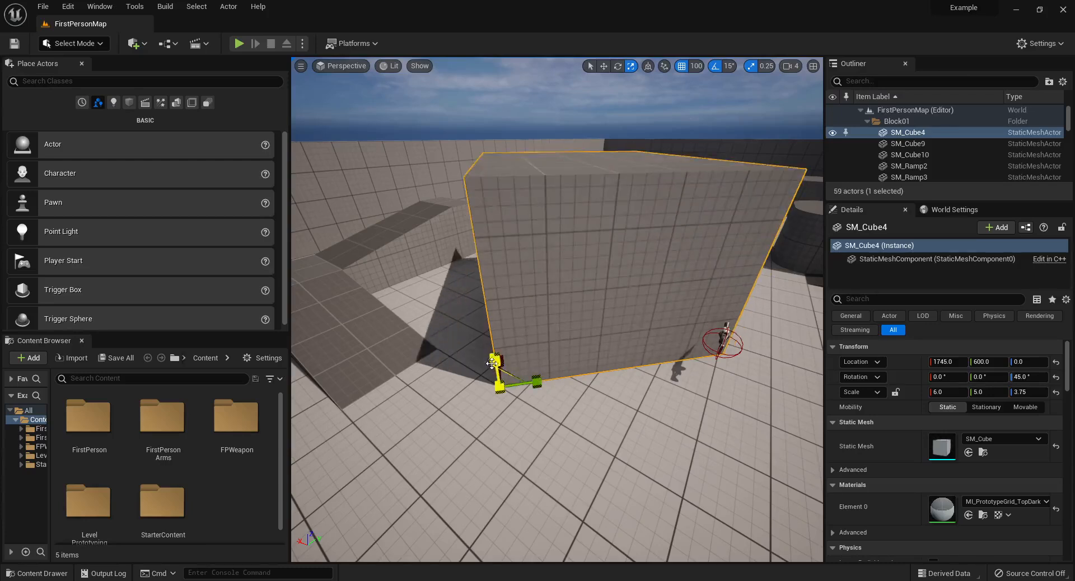
key("a")
mouse_move(549, 294)
right_mouse_down()
mouse_move(571, 298)
mouse_move(549, 294)
right_mouse_up()
key("w")
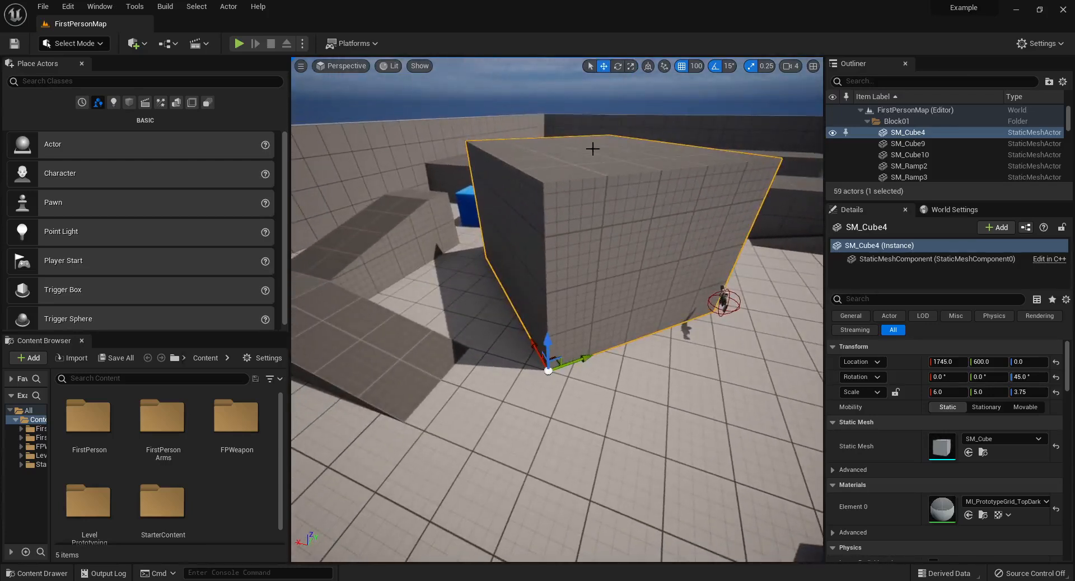
left_click_drag(524, 290, 477, 288, "alt")
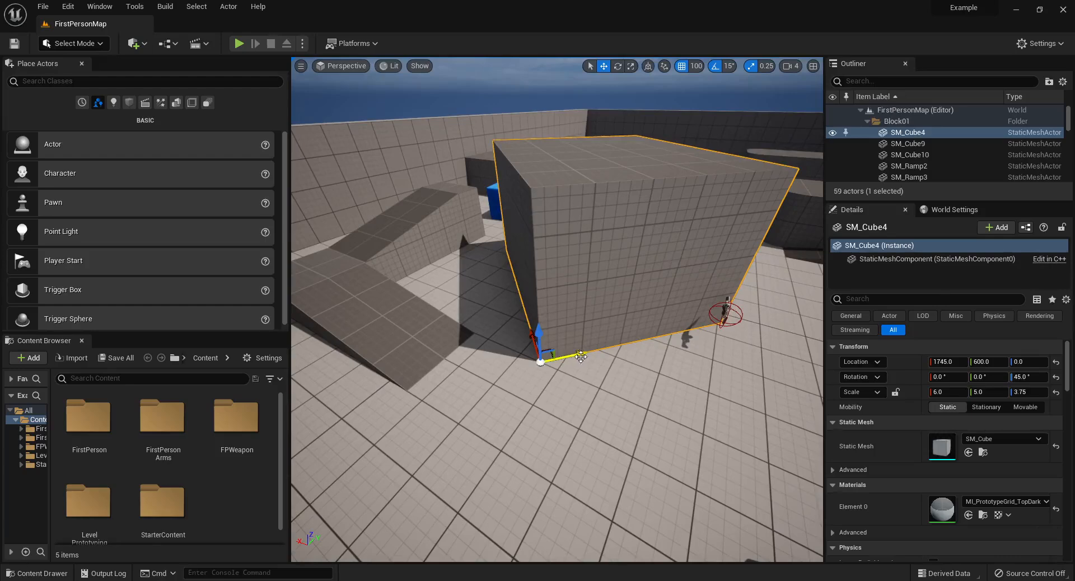
- Duplicate the large block and scale the copies into a low base slab and a thin wall of scale 6.0, 0.25, 2.25
left_click_drag(562, 362, 420, 217, "alt")
key("r")
key("w")
key("r")
key("w")
- Duplicate the thin wall upward to a Z location of 400 and set the position snap size to 50
left_click_drag(412, 179, 413, 129, "alt")
left_click(696, 65)
left_click(710, 131)
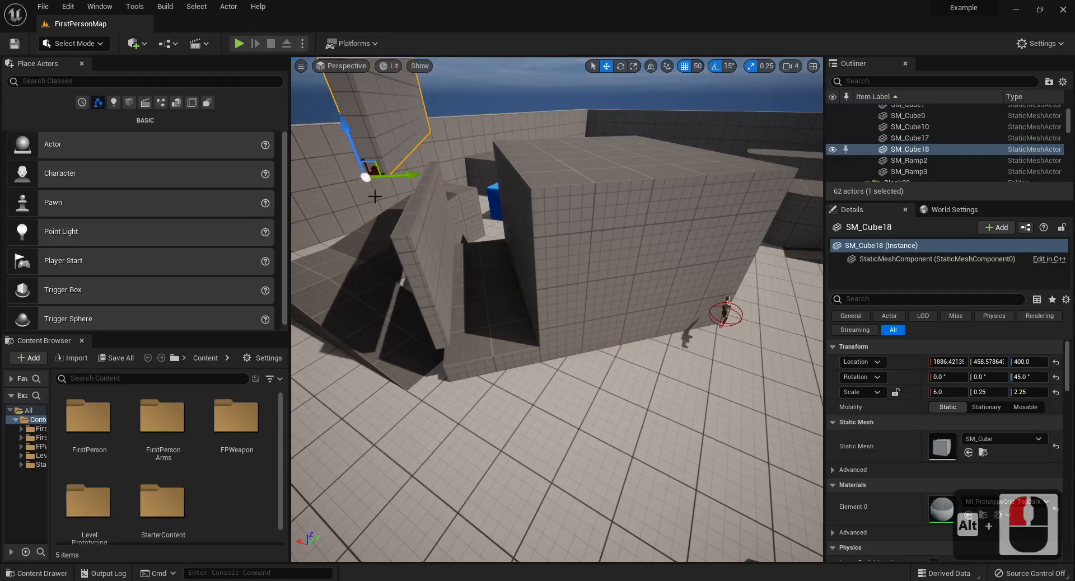
- Rotate the upper wall copy 45° around X and lower it onto the thin wall at a Z location of about 279
left_click_drag(359, 156, 408, 173)
key("e")
key("w")
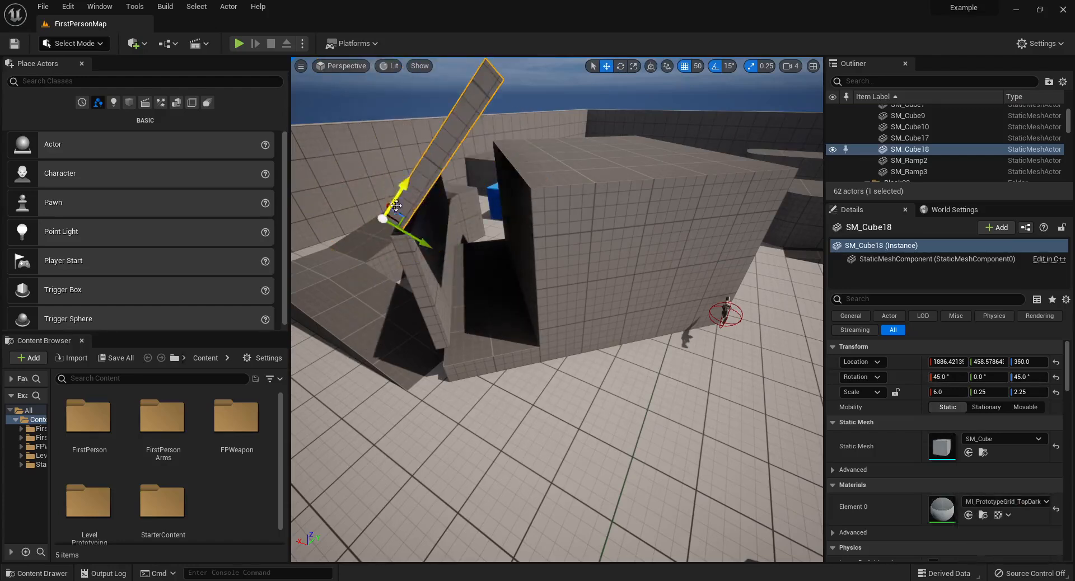
left_click_drag(419, 245, 431, 248)
left_click_drag(476, 208, 486, 228)
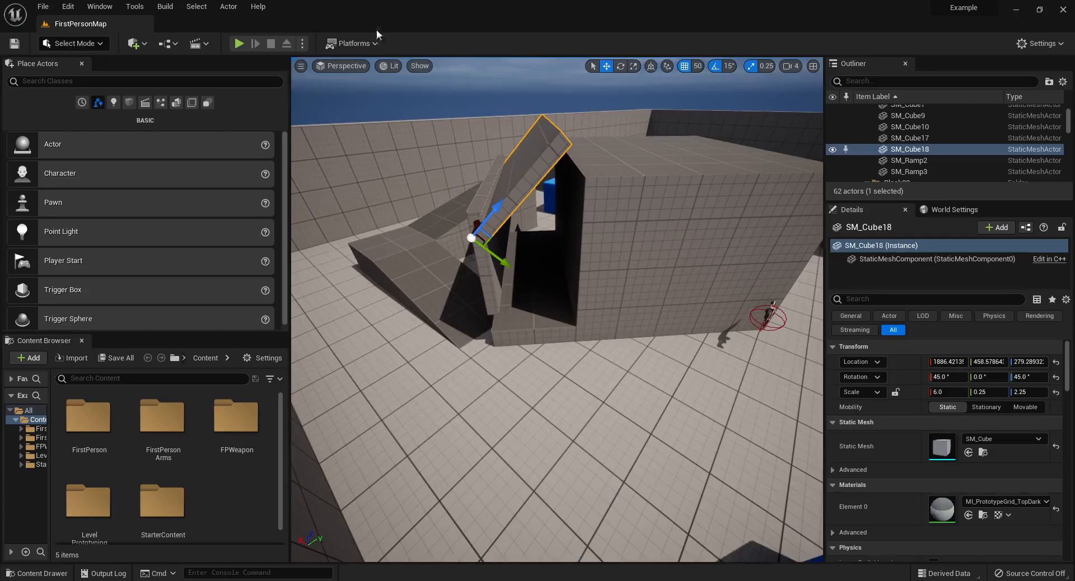
- Play-test the level by walking through the passage between the walls and the large block, and stop playing
left_click(243, 44)
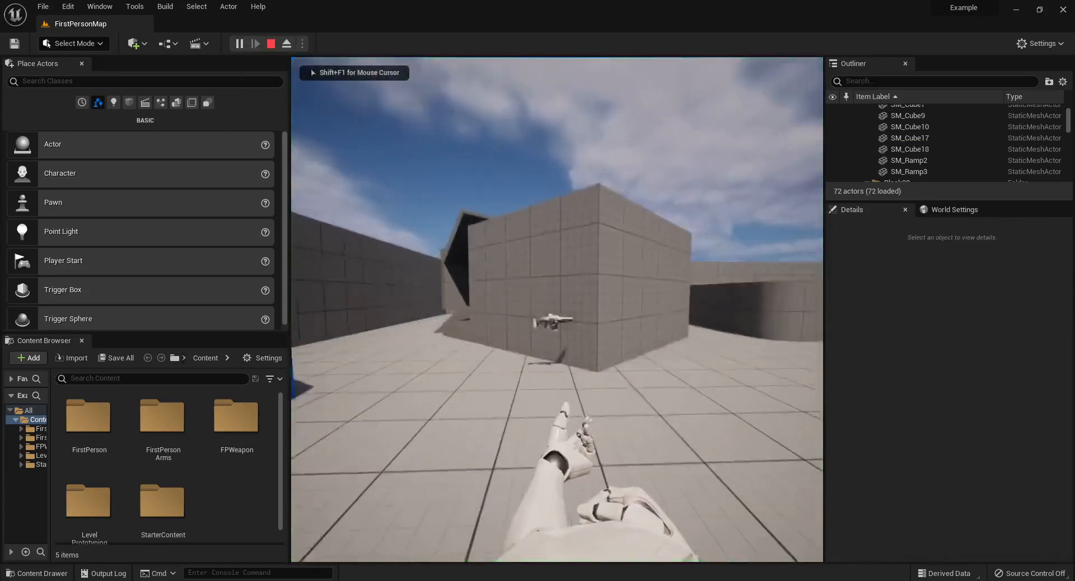
key("w")
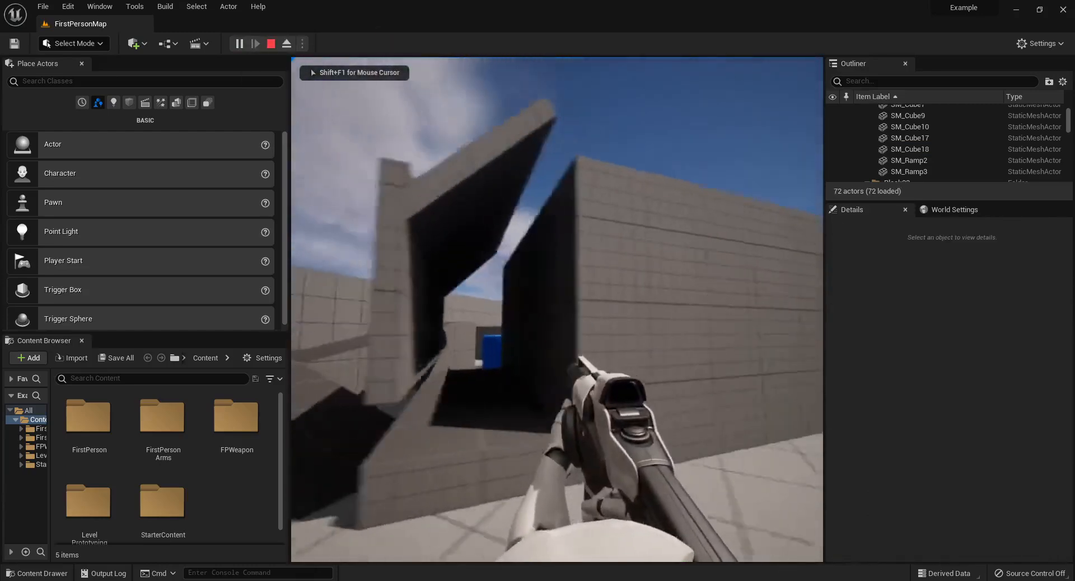
key("w")
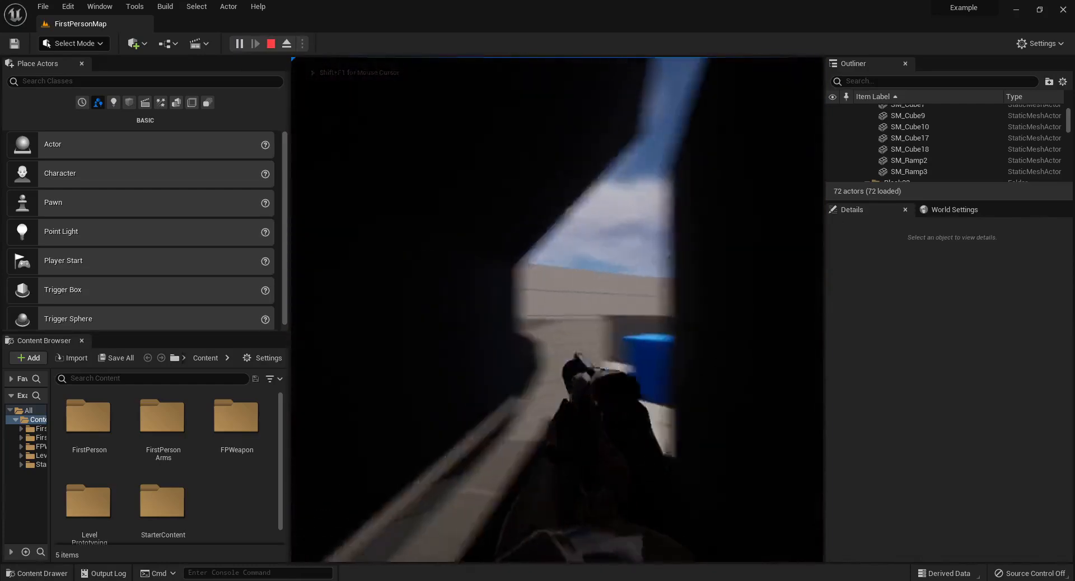
key("w")
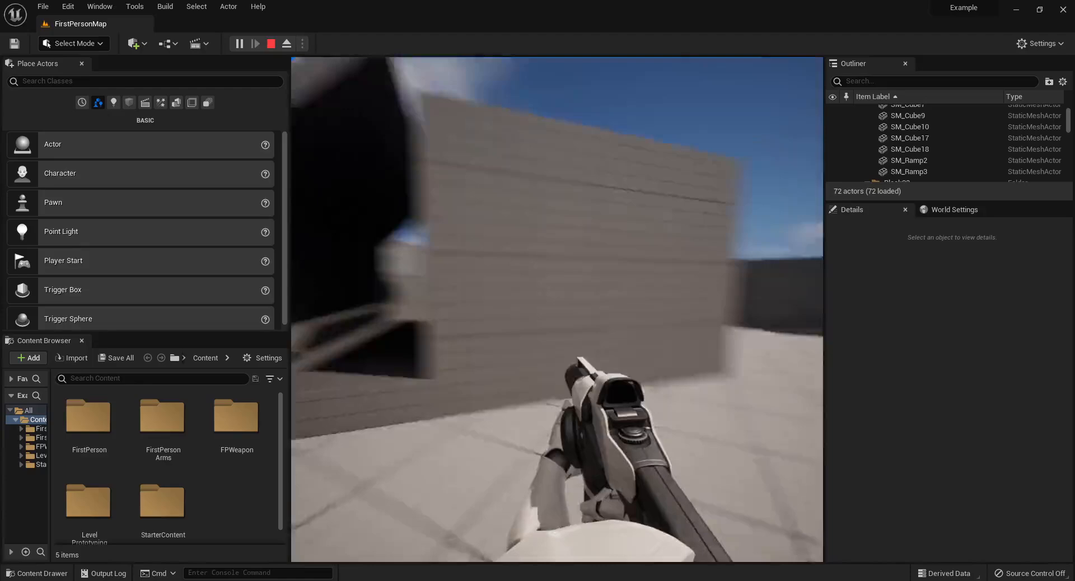
key("w")
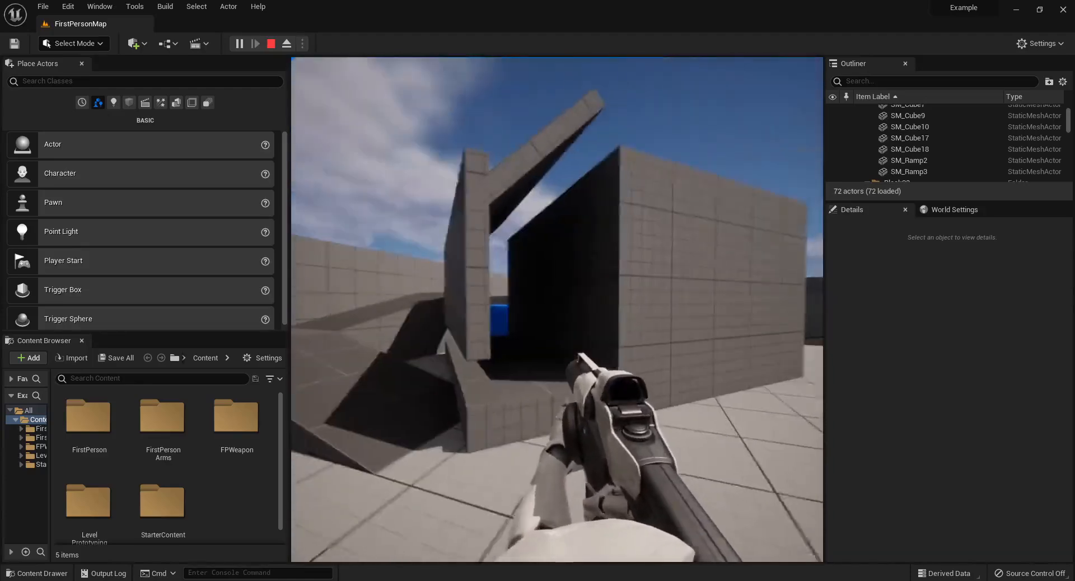
key("Escape")
key("s")
mouse_move(478, 321)
right_mouse_down()
mouse_move(478, 404)
mouse_move(478, 321)
right_mouse_up()
key("Escape")
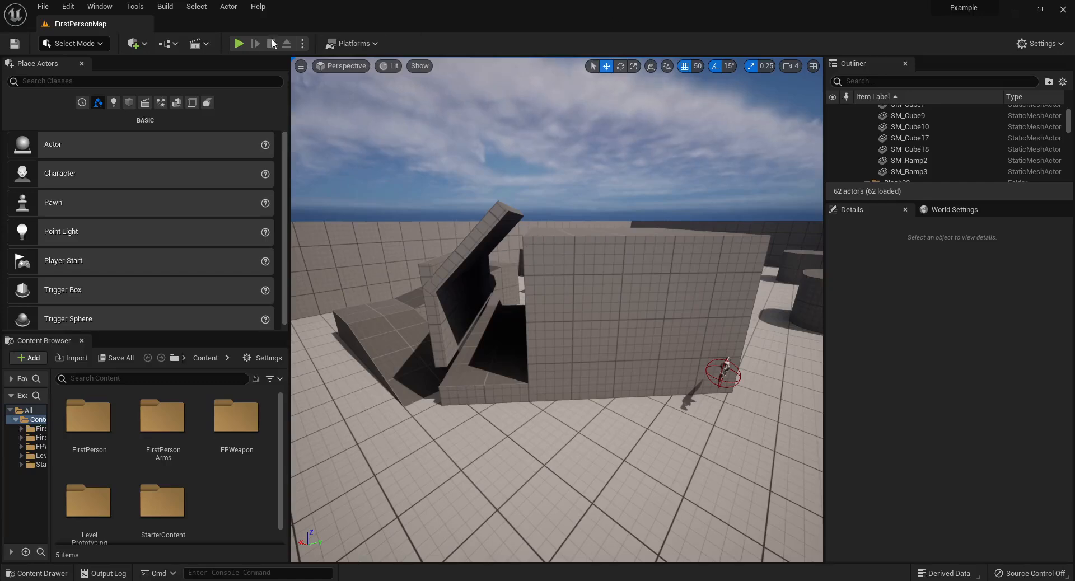
- Run the level again, explore the passage and the area around the block, and end the play session
left_click(238, 43)
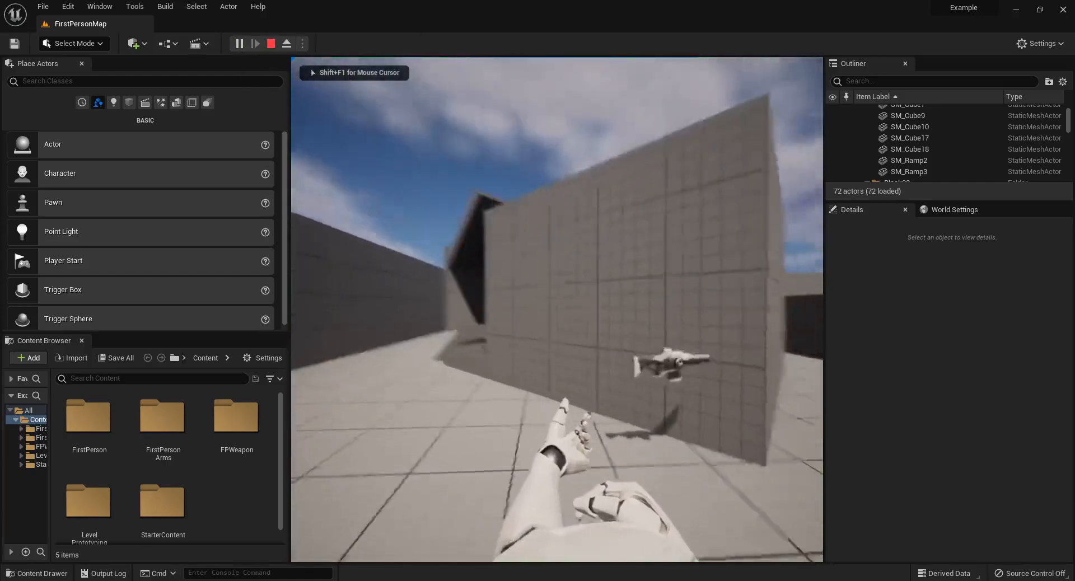
key("w")
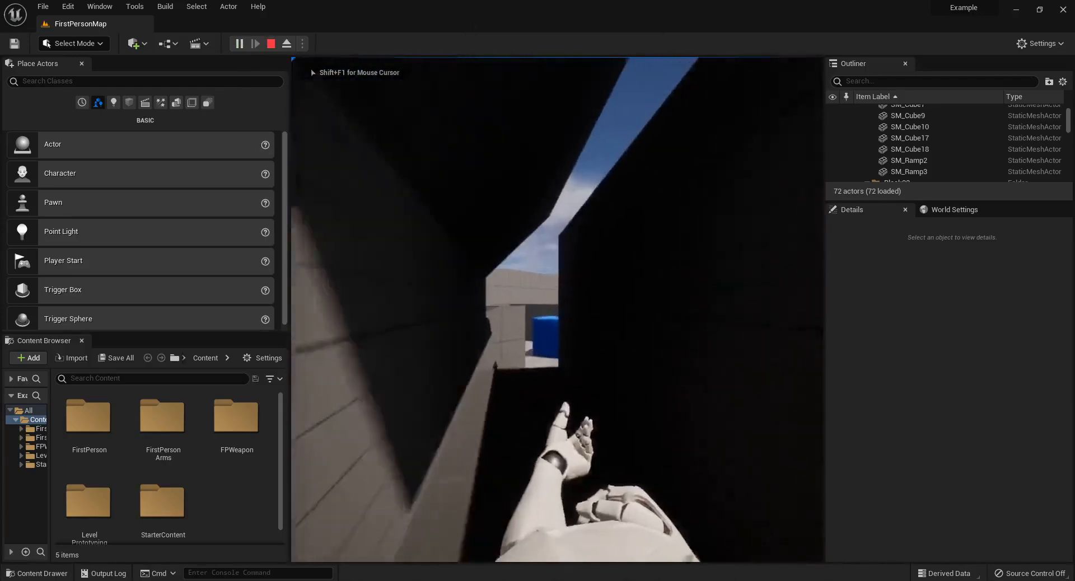
key("s")
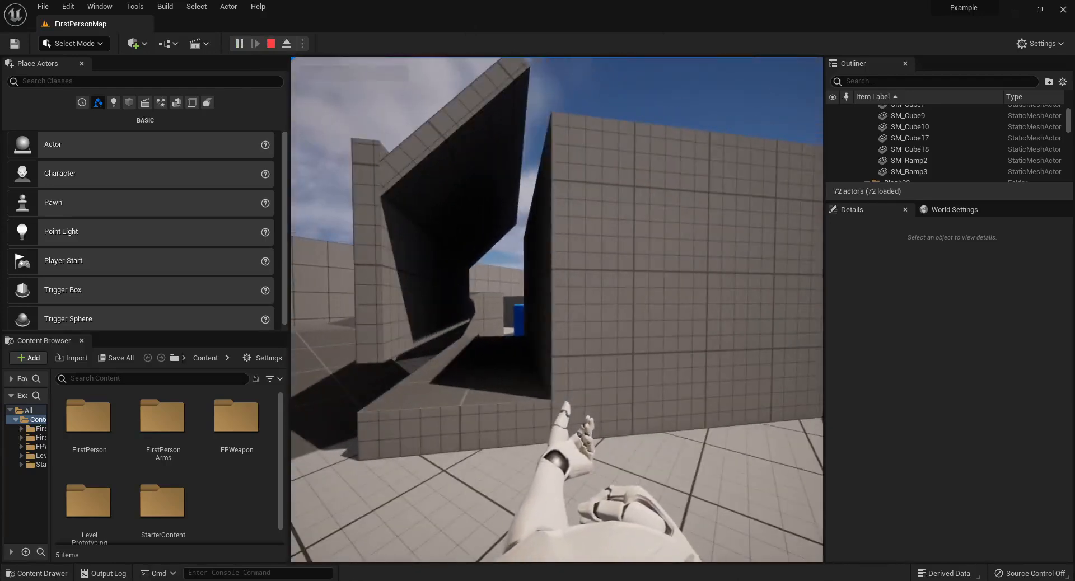
key("s")
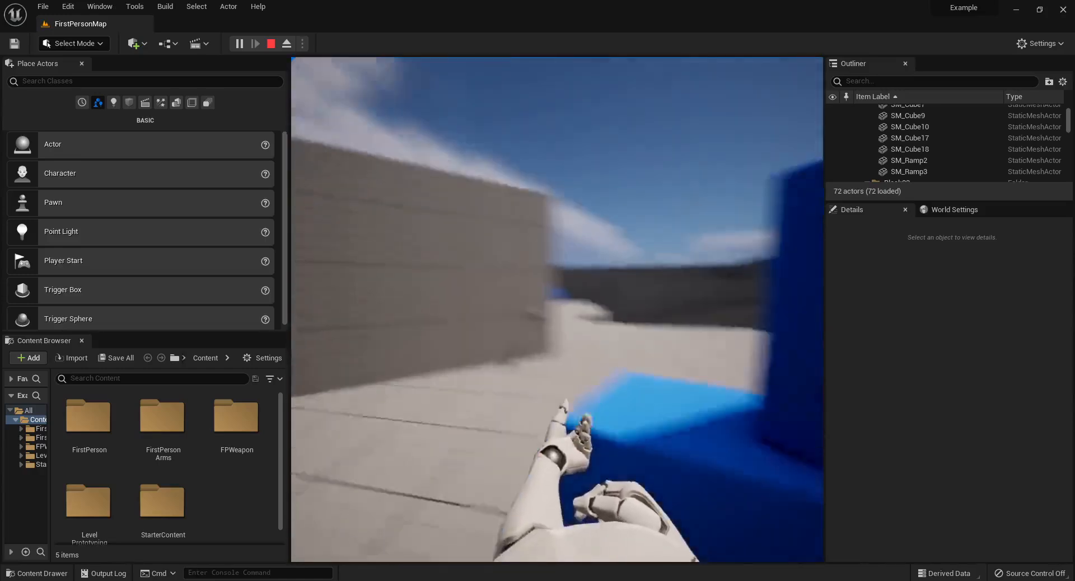
key("Escape")
key("s")
right_click_drag(497, 243, 429, 237)
key("w")
key("s")
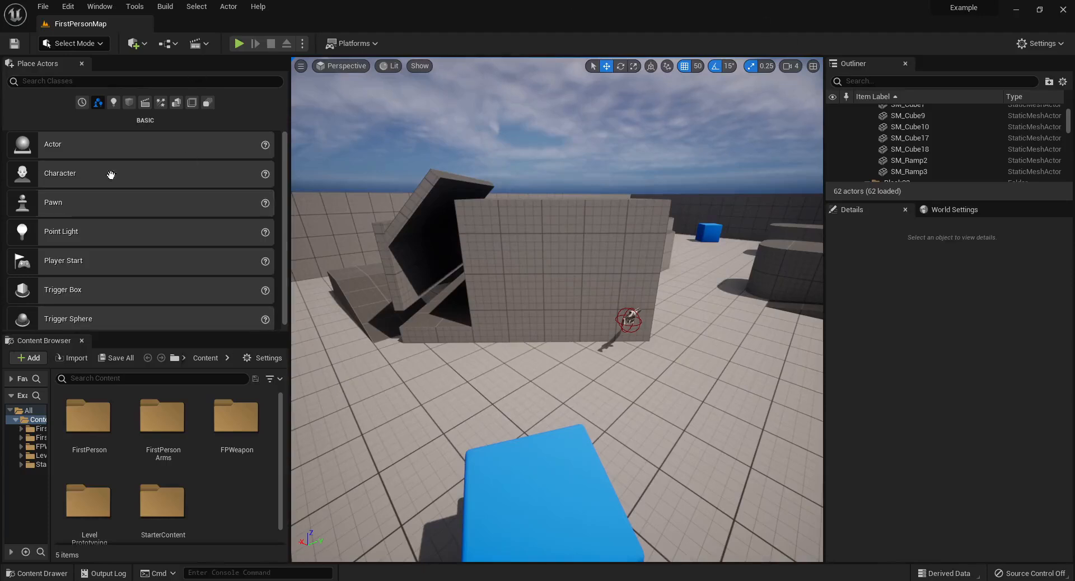
- Examine the Recently Placed, Basic and Lights categories of placeable actors
left_click(82, 103)
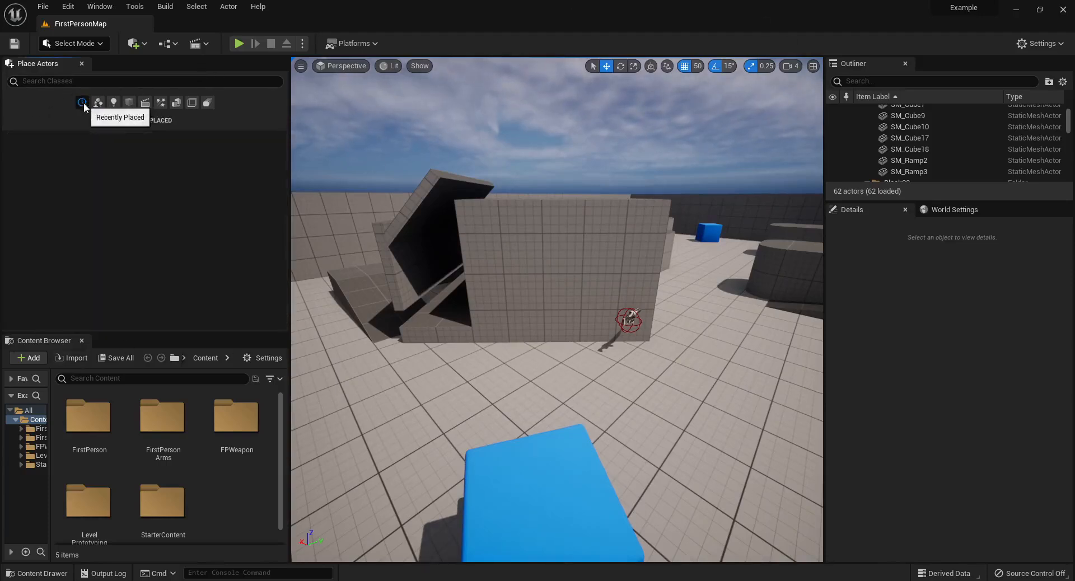
left_click(97, 103)
left_click(114, 103)
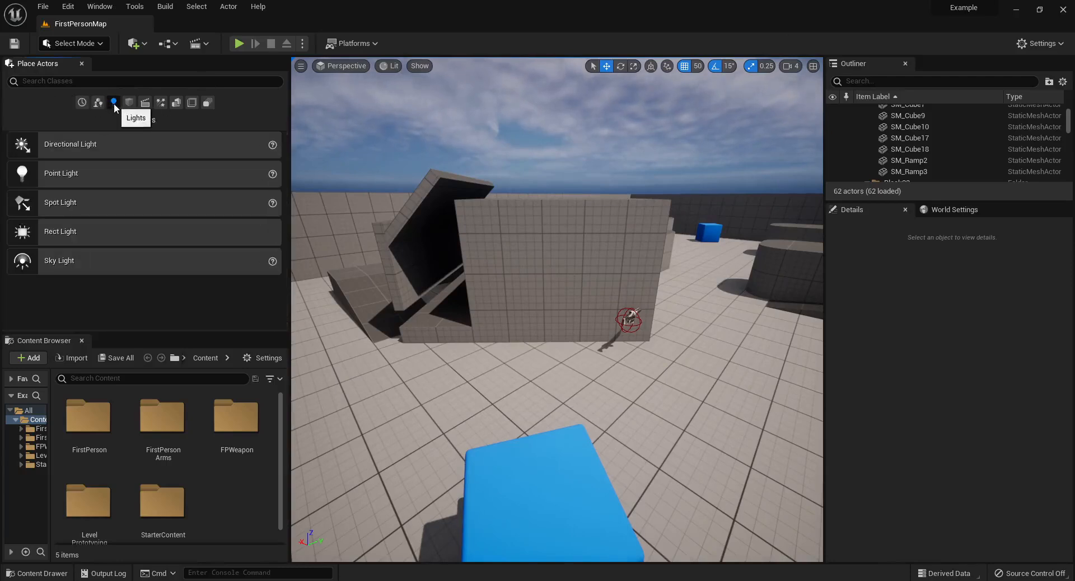
left_click(101, 102)
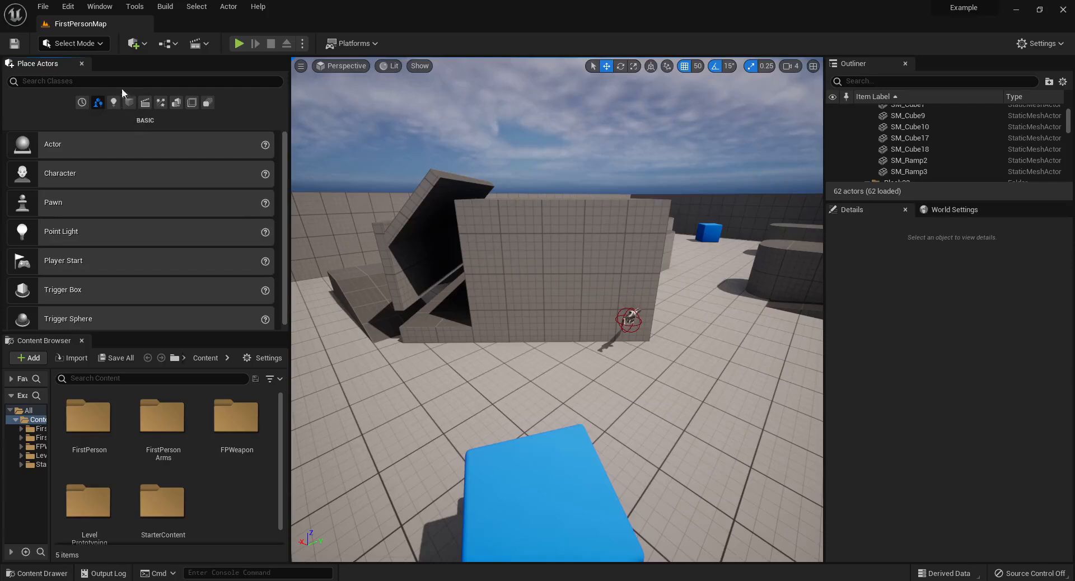
left_click(116, 103)
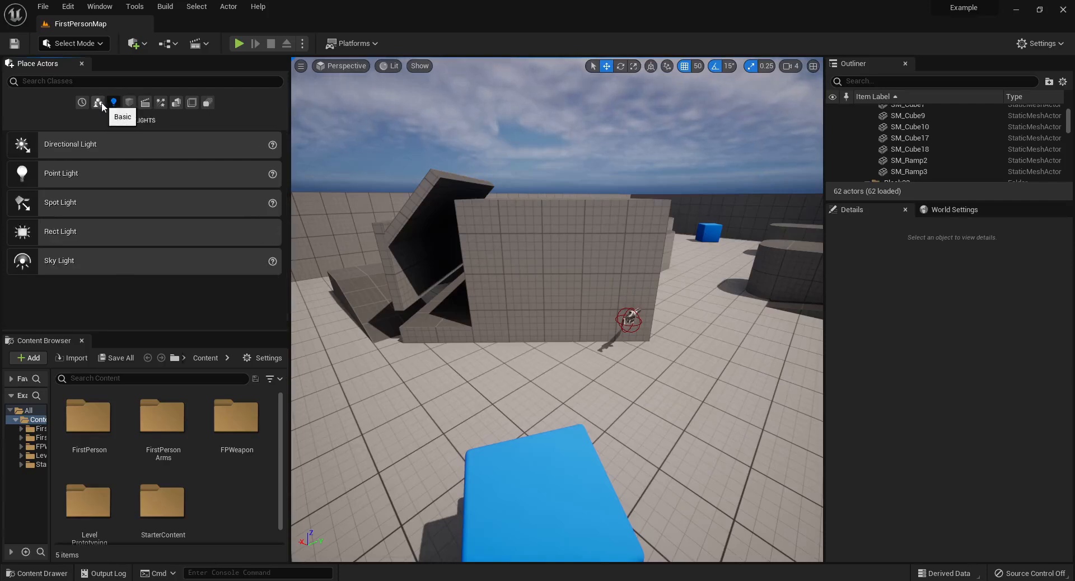
left_click(102, 102)
- Place a Point Light from the Lights category inside the passage and move it to a Y location of 750
left_click(110, 103)
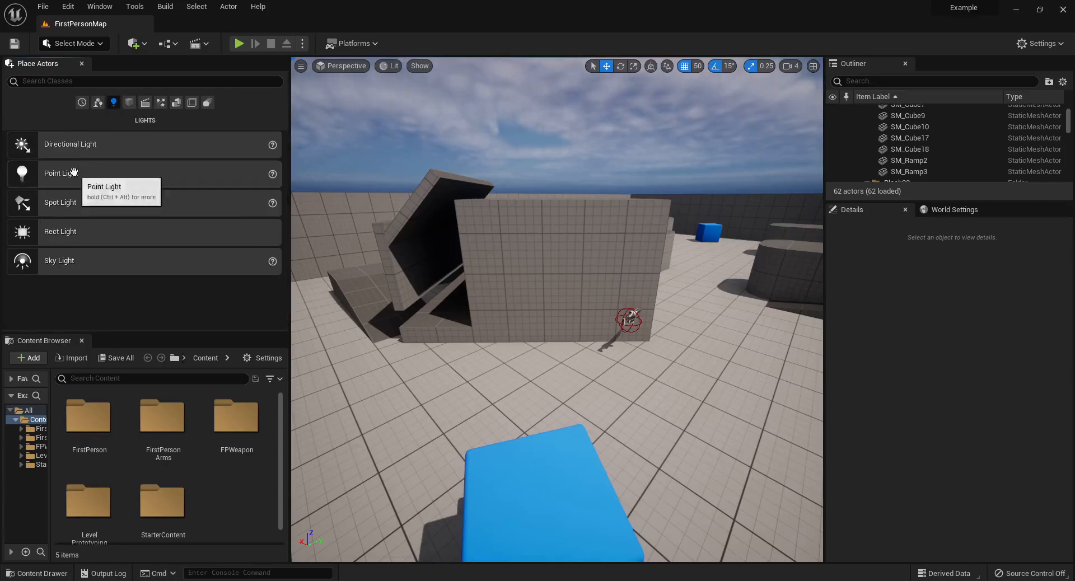
left_click_drag(78, 173, 443, 247)
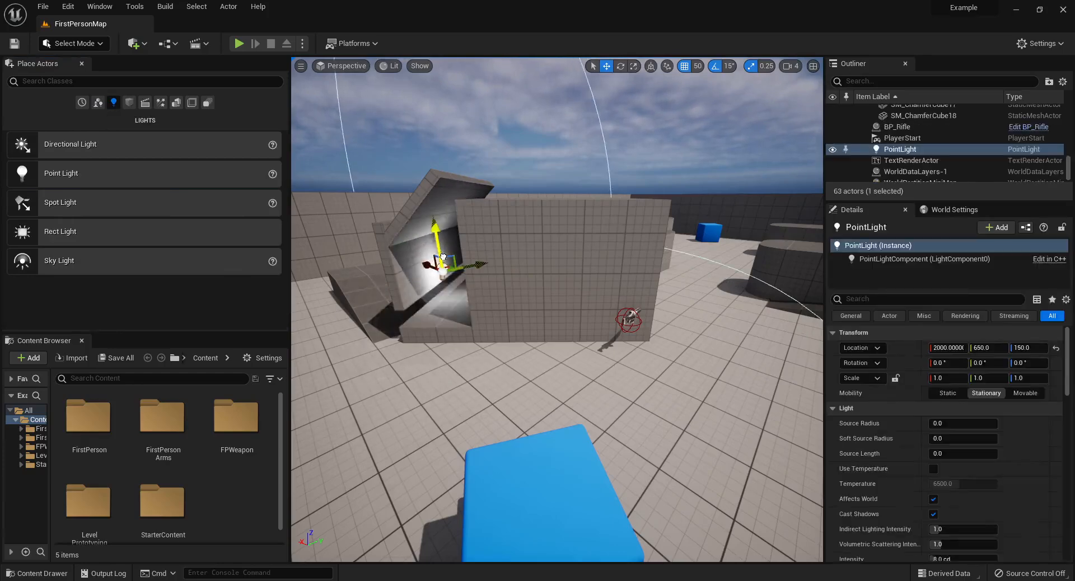
key("w")
right_click_drag(532, 297, 516, 290)
left_click_drag(526, 304, 554, 303)
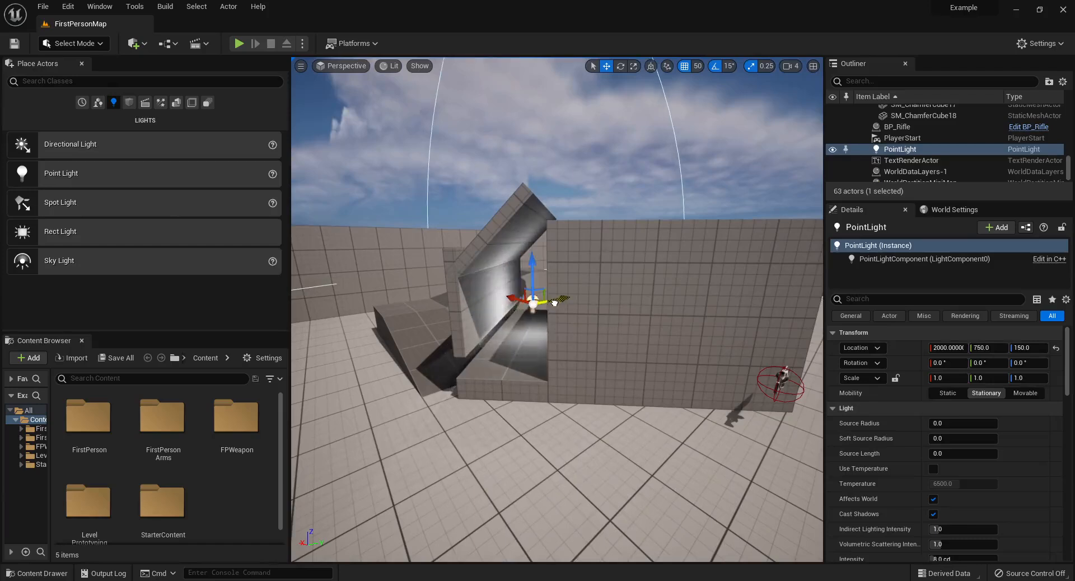
- Place a Cube shape near the ramp, move it to 2300, 150, 50 and scale it uniformly to 1.75
left_click(126, 104)
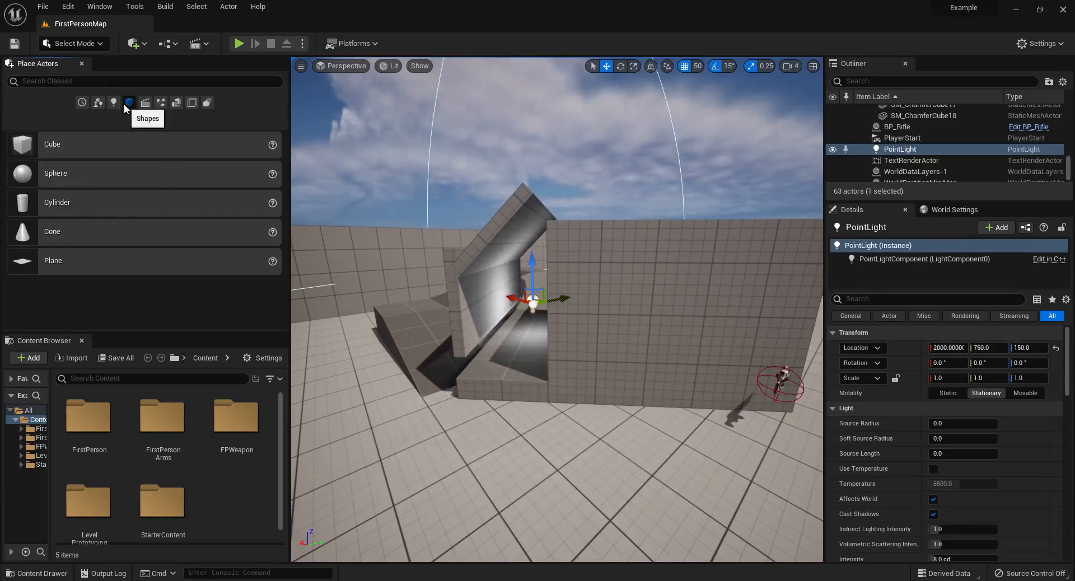
left_click_drag(33, 144, 361, 353)
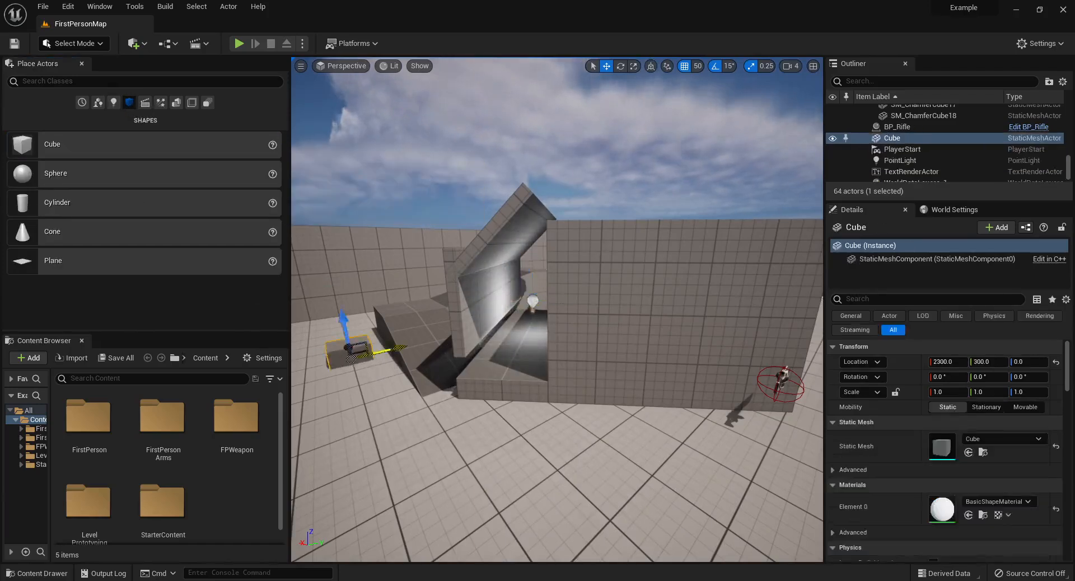
right_click_drag(361, 353, 392, 344)
left_click_drag(426, 356, 359, 330)
key("r")
key("w")
mouse_move(454, 307)
right_mouse_down()
mouse_move(431, 308)
mouse_move(454, 307)
right_mouse_up()
key("w")
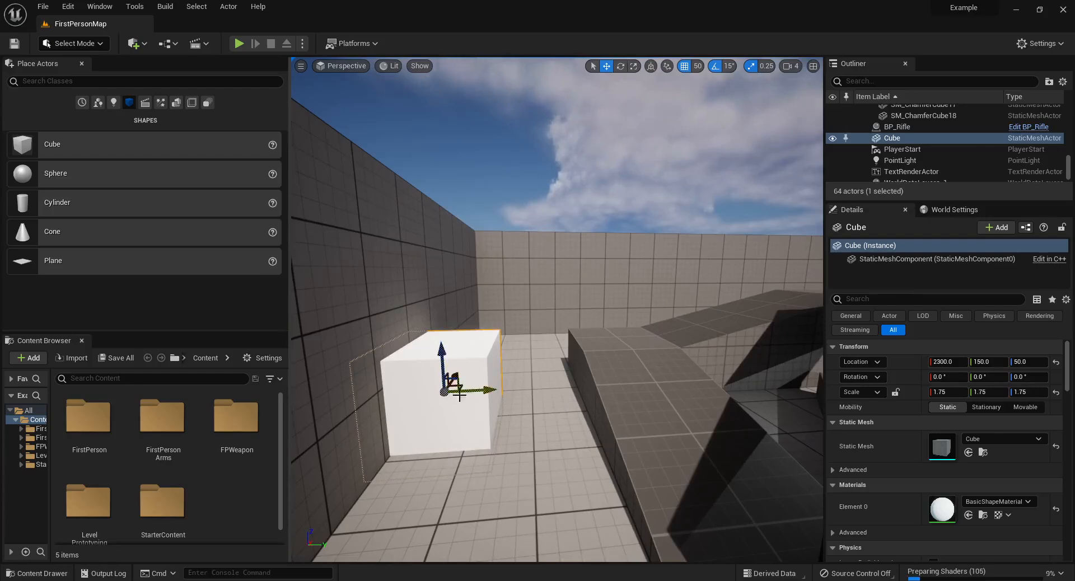
- Duplicate the large block straight up to a Z location of 400
right_click_drag(482, 370, 672, 372)
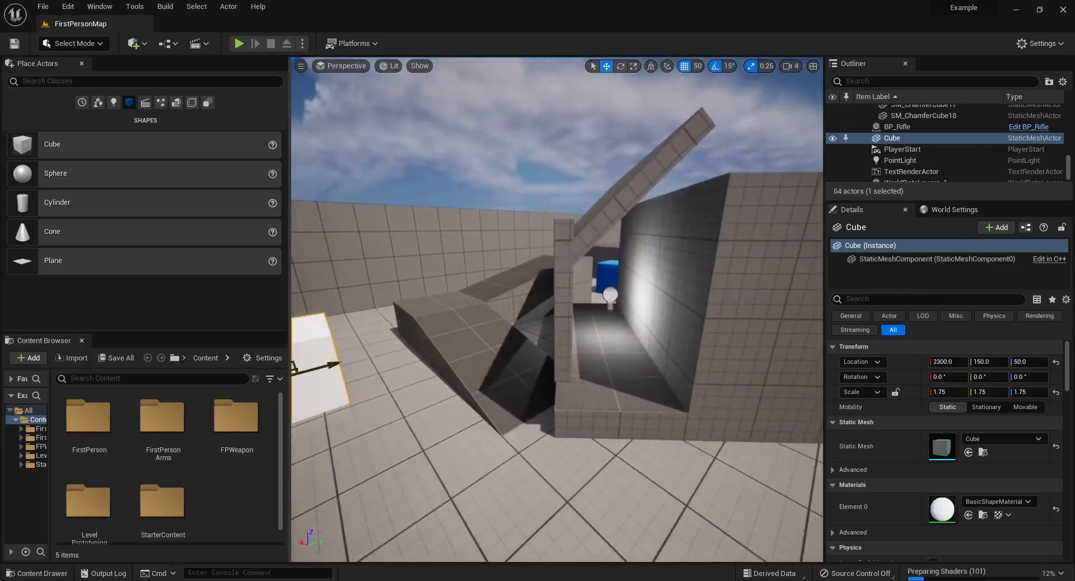
left_click(726, 422)
key("d")
key("s")
right_click_drag(727, 422, 775, 422)
left_click_drag(539, 373, 532, 140, "alt")
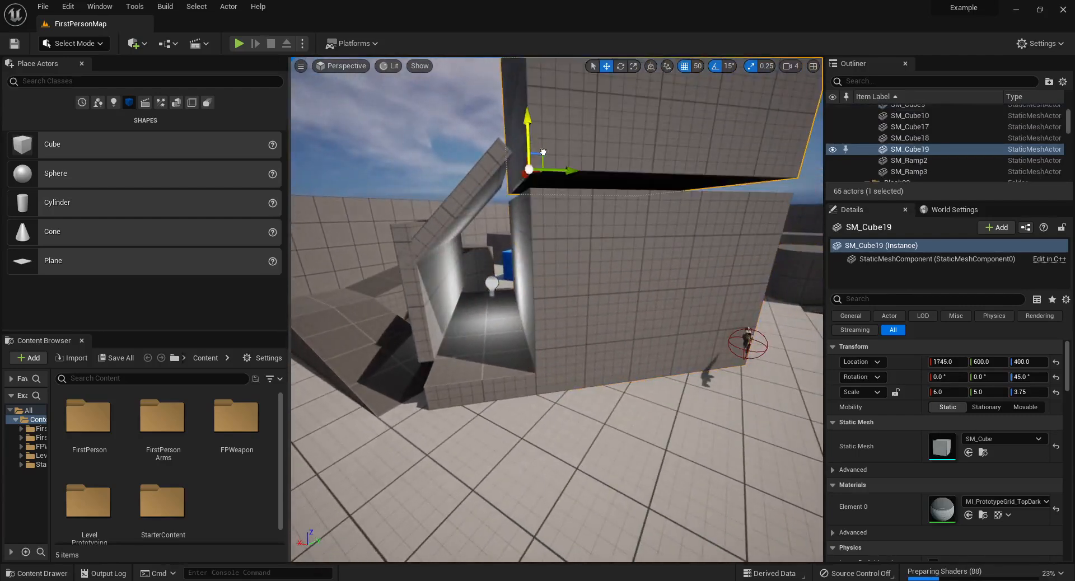
- Duplicate the white cube upward, try scaling the copy, and delete both cubes
right_click_drag(543, 152, 439, 154)
left_click(452, 283)
left_click_drag(434, 269, 421, 196, "alt")
key("r")
mouse_move(429, 234)
left_mouse_down()
mouse_move(437, 209)
mouse_move(419, 186)
mouse_move(428, 215)
left_mouse_up()
key("w")
key("Delete")
left_click(439, 314)
key("Delete")
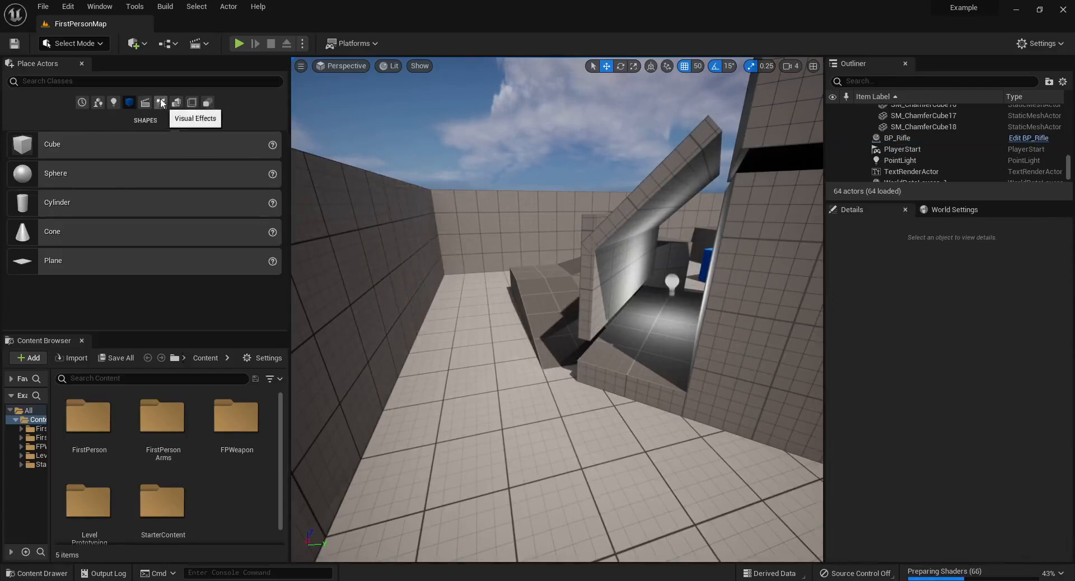
- Compare the Volumes, Geometry and Shapes categories and place a Box geometry brush on the floor at 2050, 250, 100
left_click(192, 102)
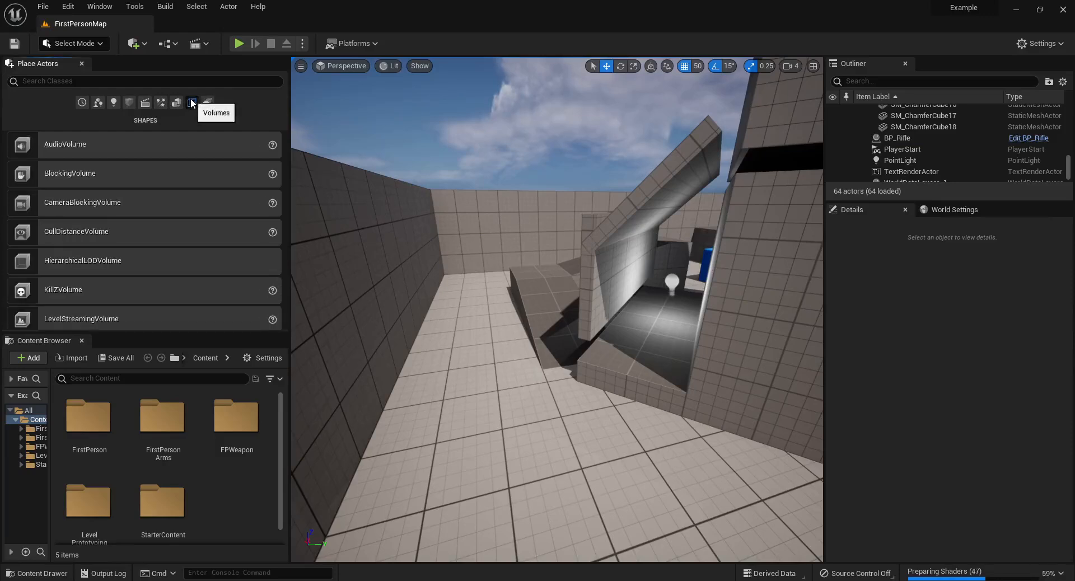
left_click(177, 102)
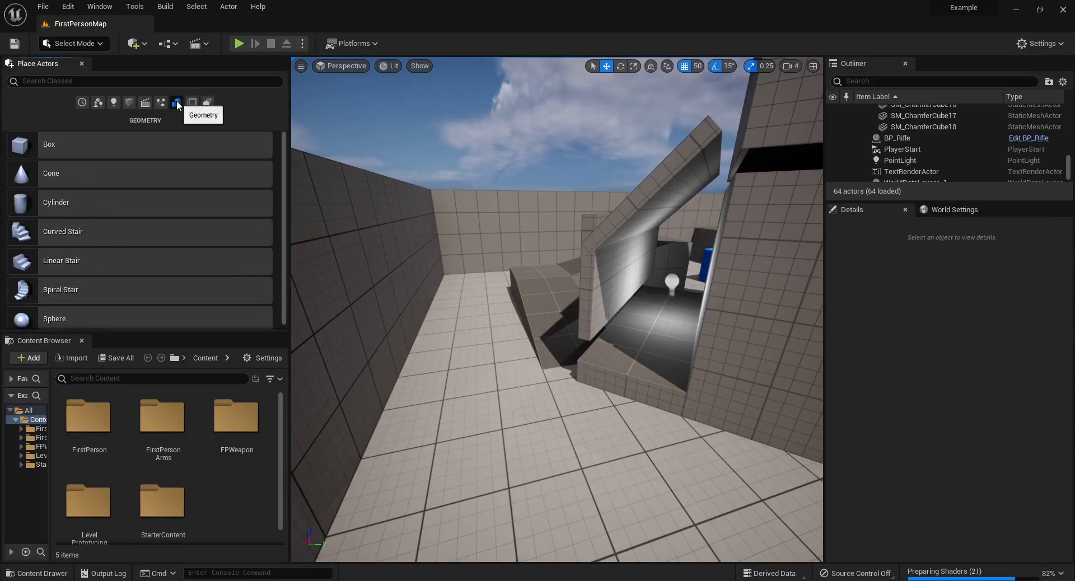
left_click(129, 103)
left_click(177, 103)
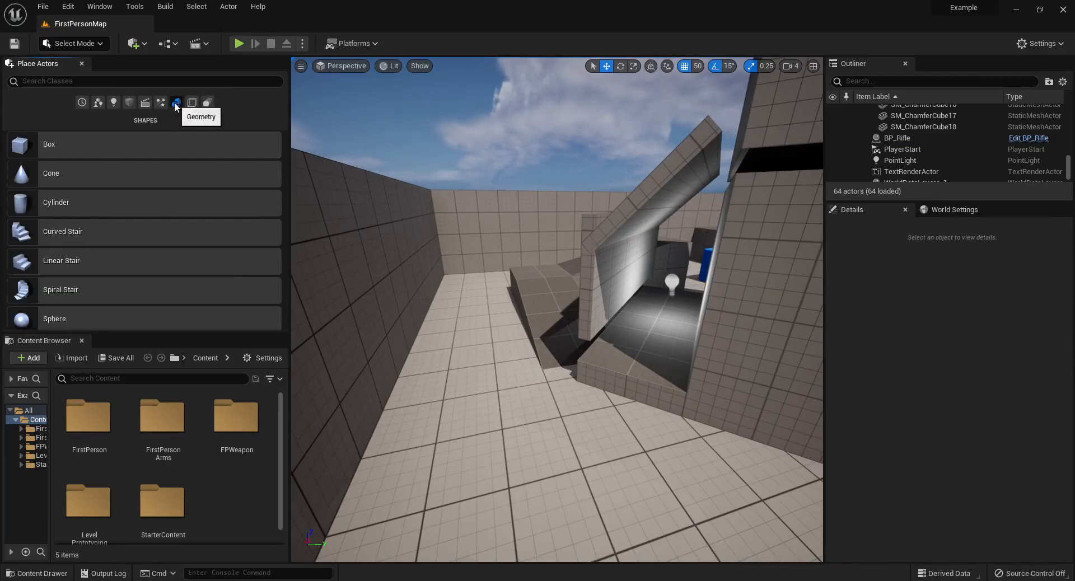
mouse_move(76, 149)
left_mouse_down()
mouse_move(506, 380)
mouse_move(472, 352)
left_mouse_up()
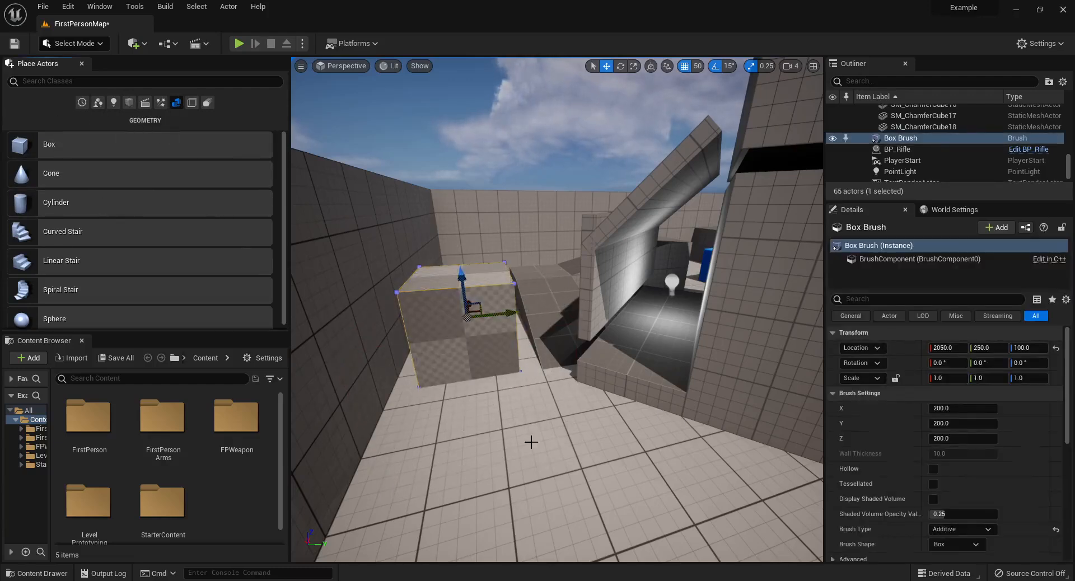
- Place a Cube shape in front of the box brush for comparison, delete it and return to the Geometry category
left_click(128, 103)
left_click_drag(52, 144, 530, 432)
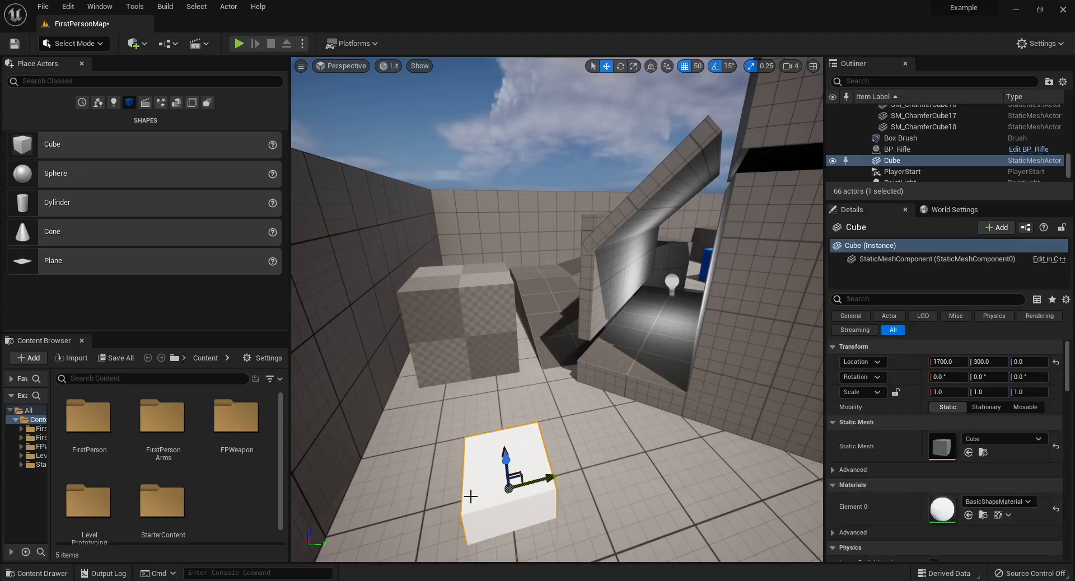
key("Delete")
left_click(176, 103)
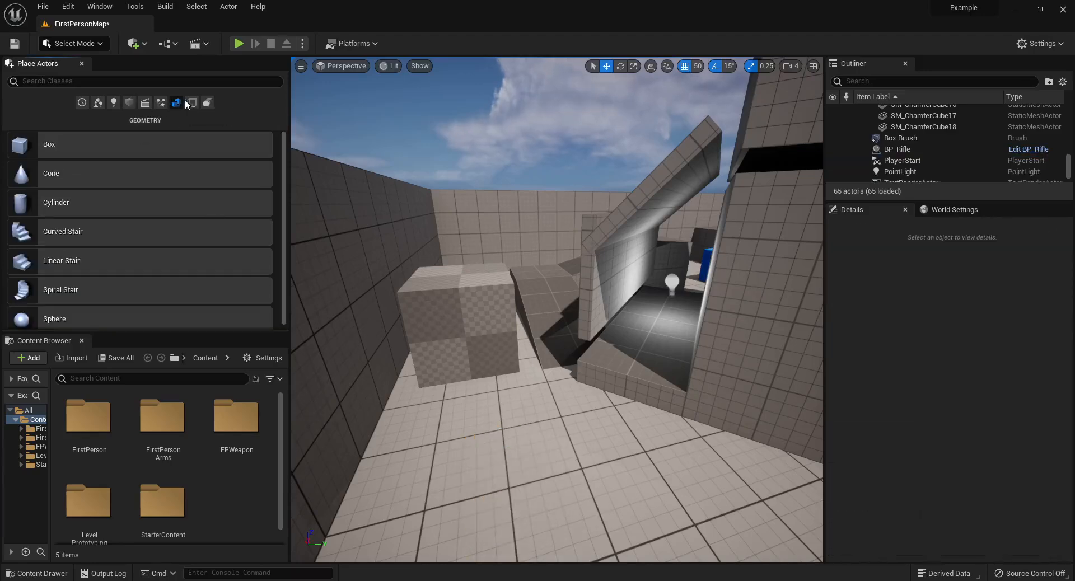
- Scale the box brush to 0.5 along Z and set its height to a Z location of 150
left_click(477, 315)
right_click_drag(464, 305, 359, 315)
key("d")
key("w")
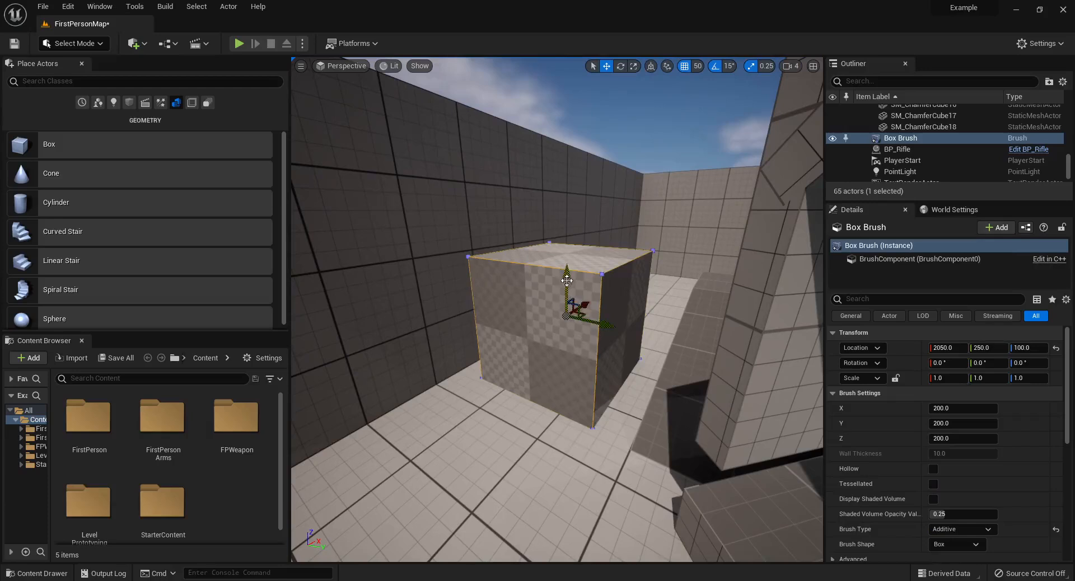
mouse_move(567, 280)
left_mouse_down()
mouse_move(568, 339)
mouse_move(566, 250)
mouse_move(569, 288)
left_mouse_up()
key("r")
key("w")
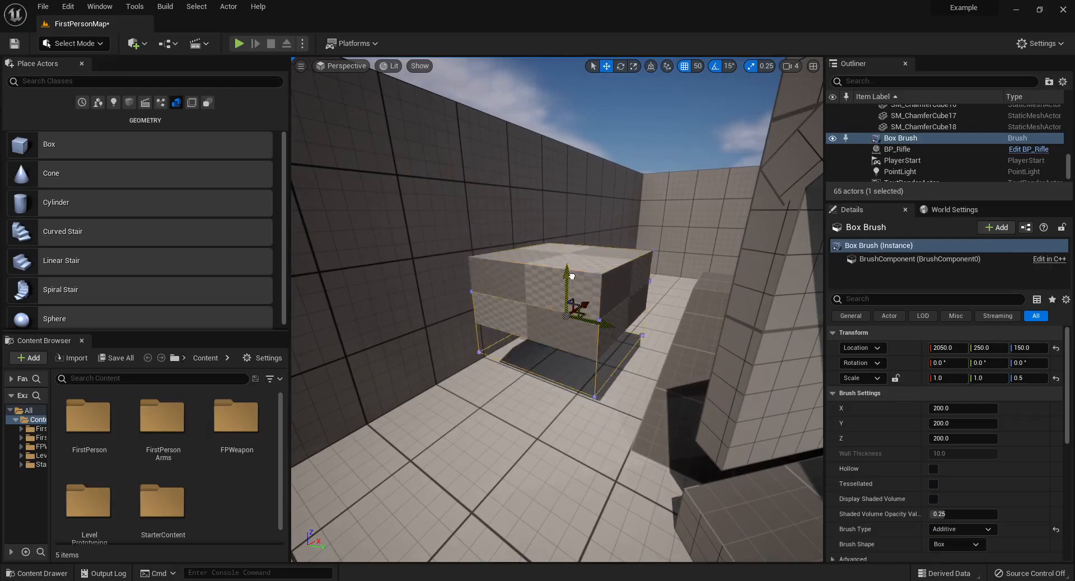
- Lower the box brush to a Z location of 100 and scale it to 3.0 along X and 1.75 along Y
key("a")
mouse_move(572, 285)
right_mouse_down()
mouse_move(633, 283)
mouse_move(533, 279)
mouse_move(590, 290)
right_mouse_up()
key("s")
key("r")
key("d")
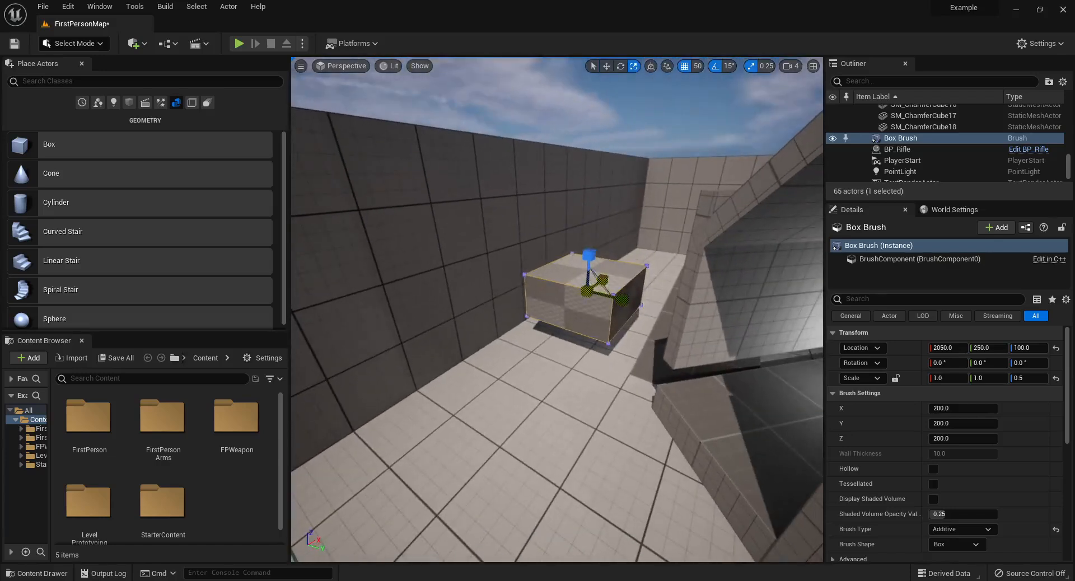
left_click_drag(604, 280, 629, 262)
left_click_drag(622, 299, 495, 292)
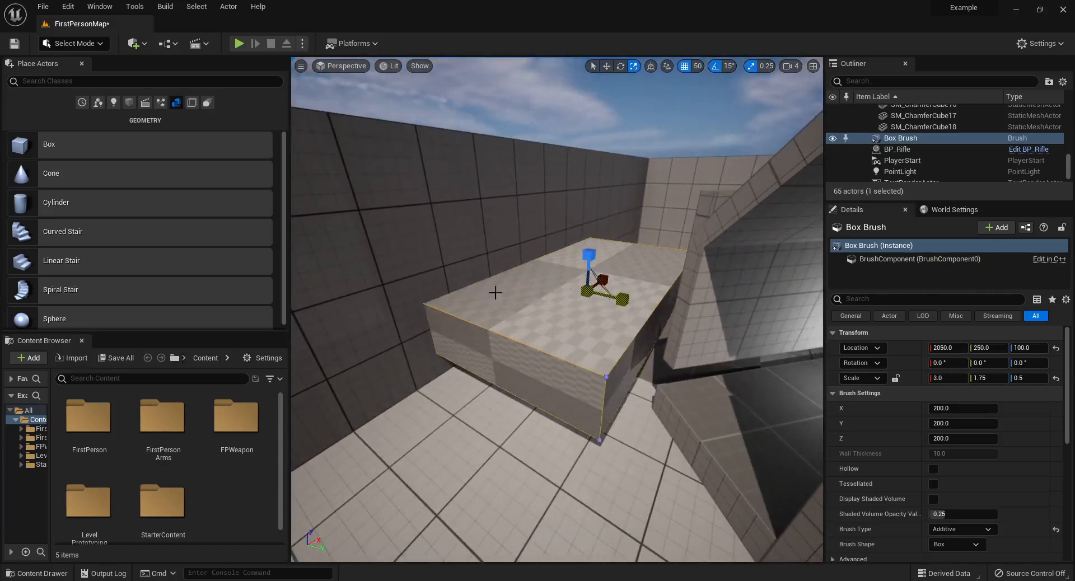
- Return to the move tool and delete the scaled box brush from the corridor
right_click_drag(544, 370, 600, 375)
key("a")
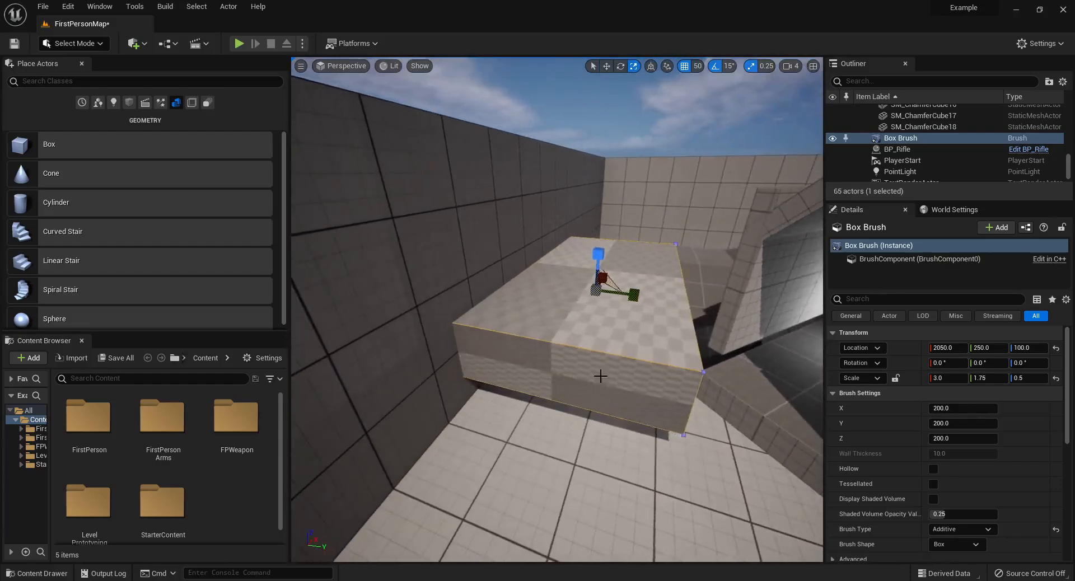
key("w")
scroll(580, 382, "down", 4)
scroll(618, 366, "up", 1)
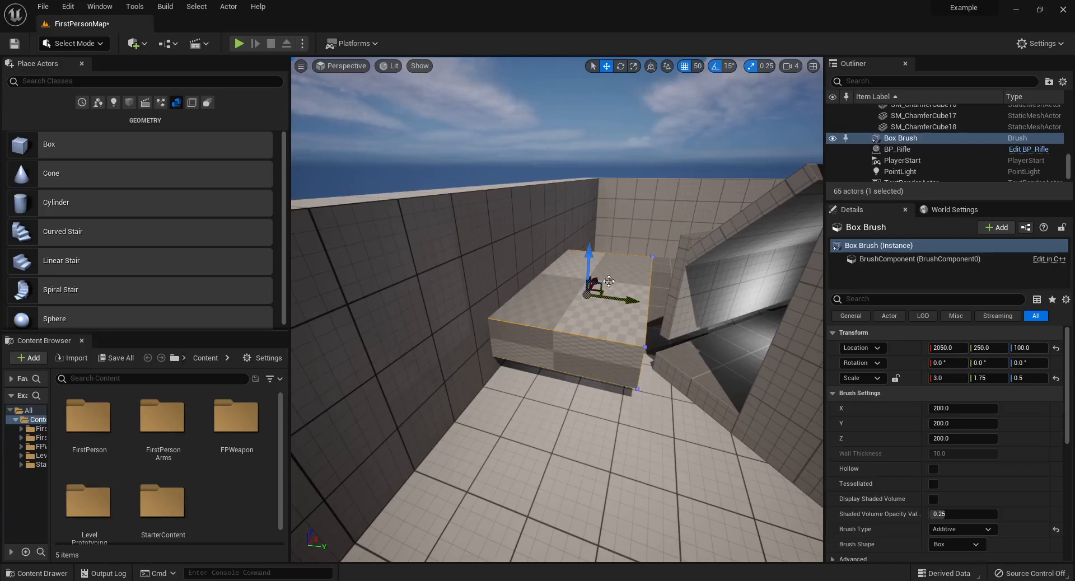
key("Delete")
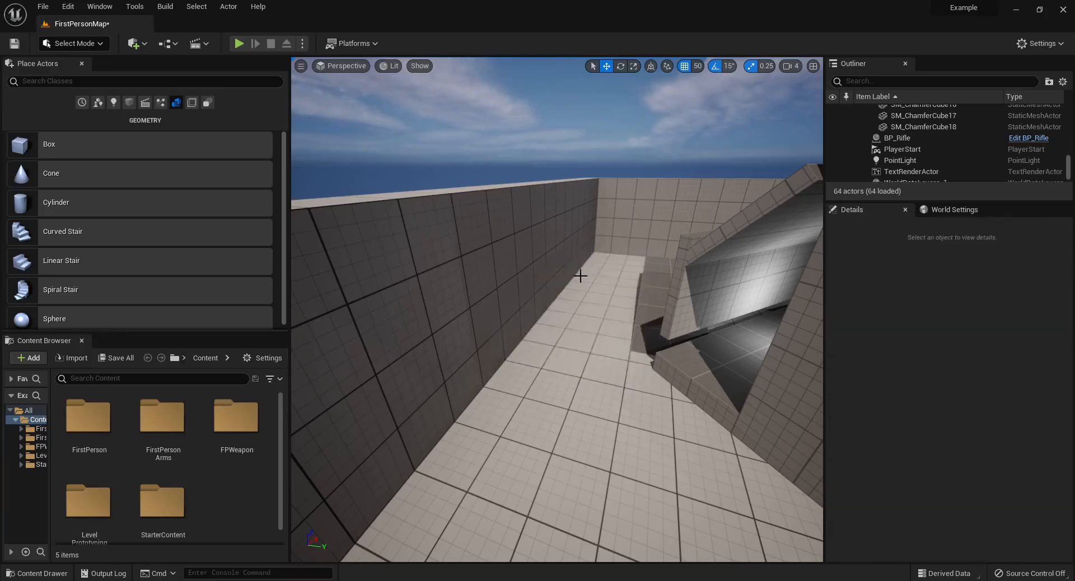
- Switch to Modeling mode and place a 100 × 100 × 100 Box shape on the corridor floor at 1650, 300, 0
left_click(71, 45)
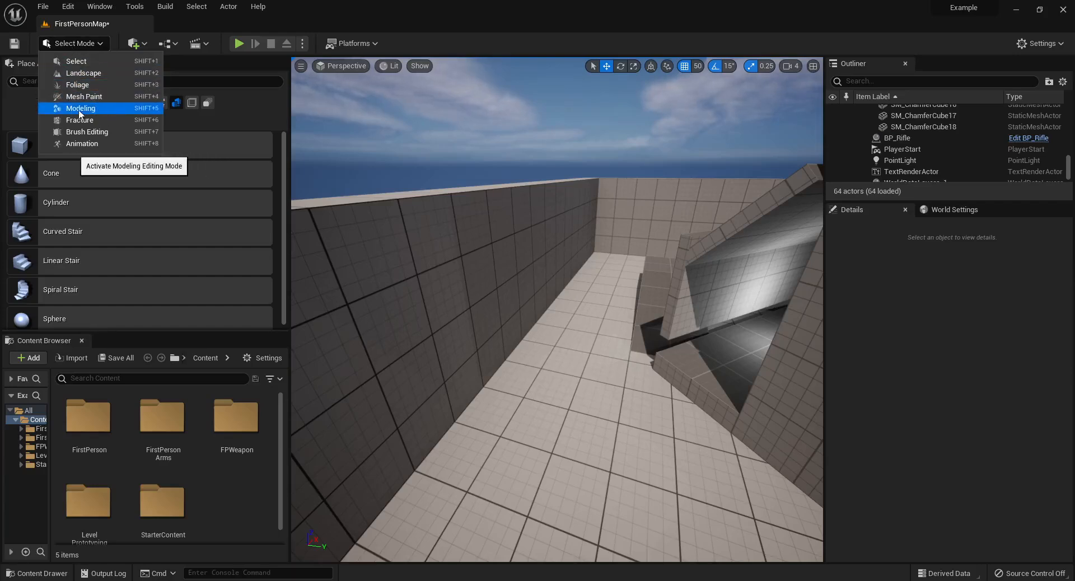
left_click(72, 43)
left_click(66, 44)
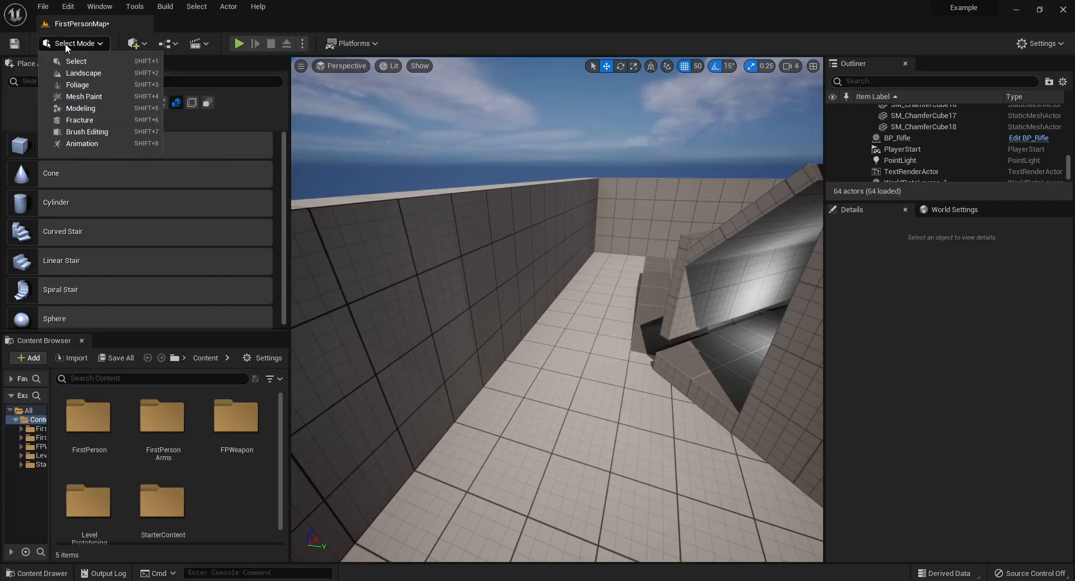
left_click(85, 112)
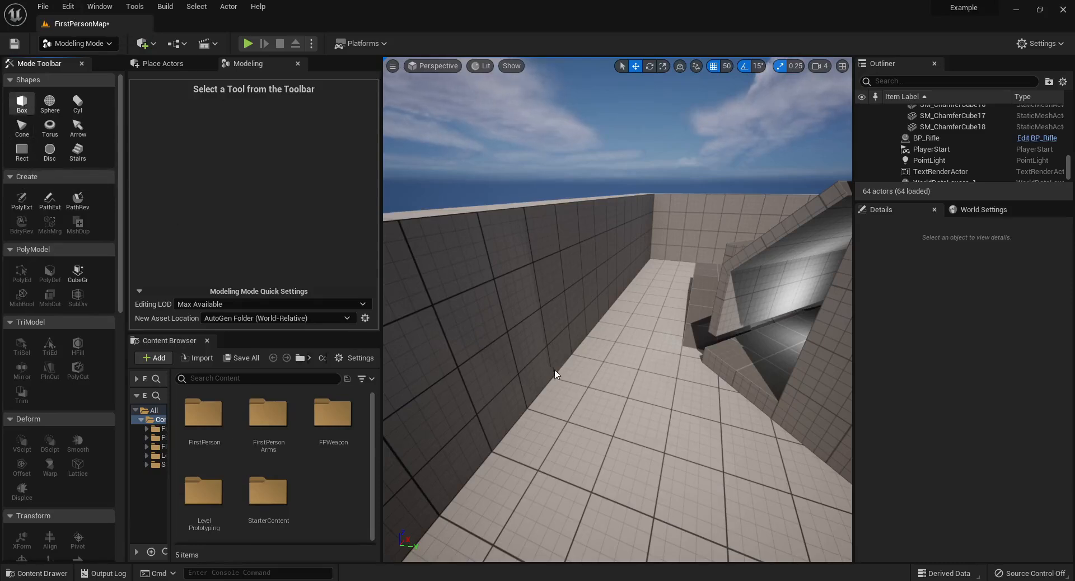
left_click(22, 102)
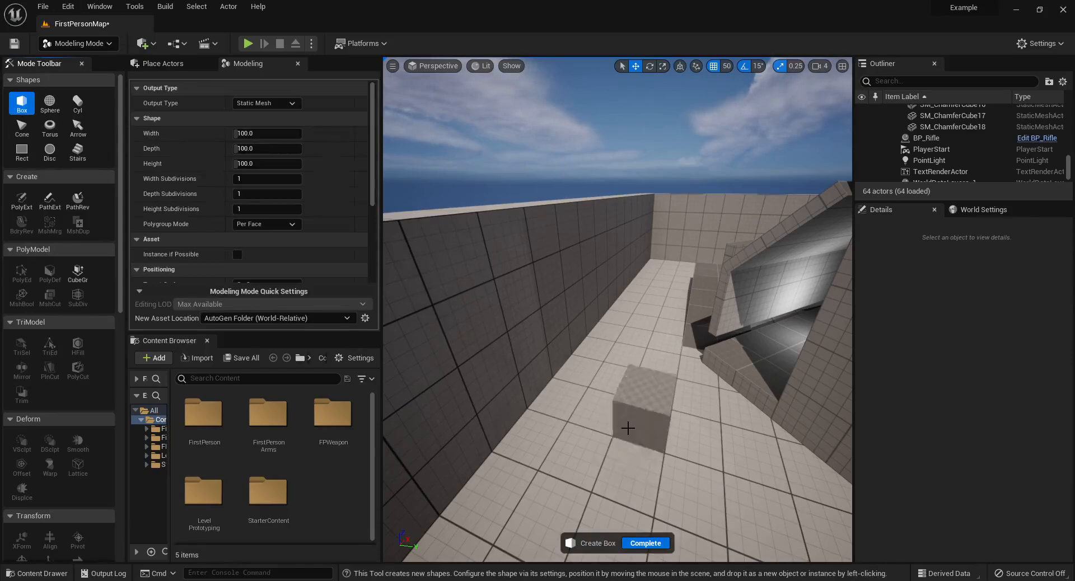
left_click(628, 429)
right_click_drag(596, 396, 601, 416)
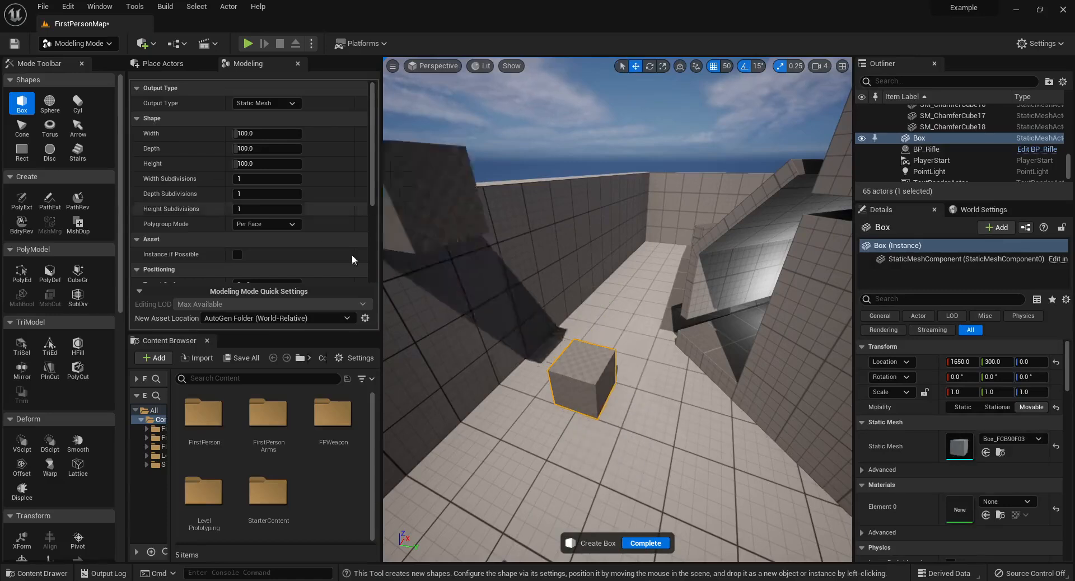
- Place five more 100-unit boxes along the corridor floor around the first one, the last at 1600, 400, 0
left_click(560, 338)
right_click(601, 310)
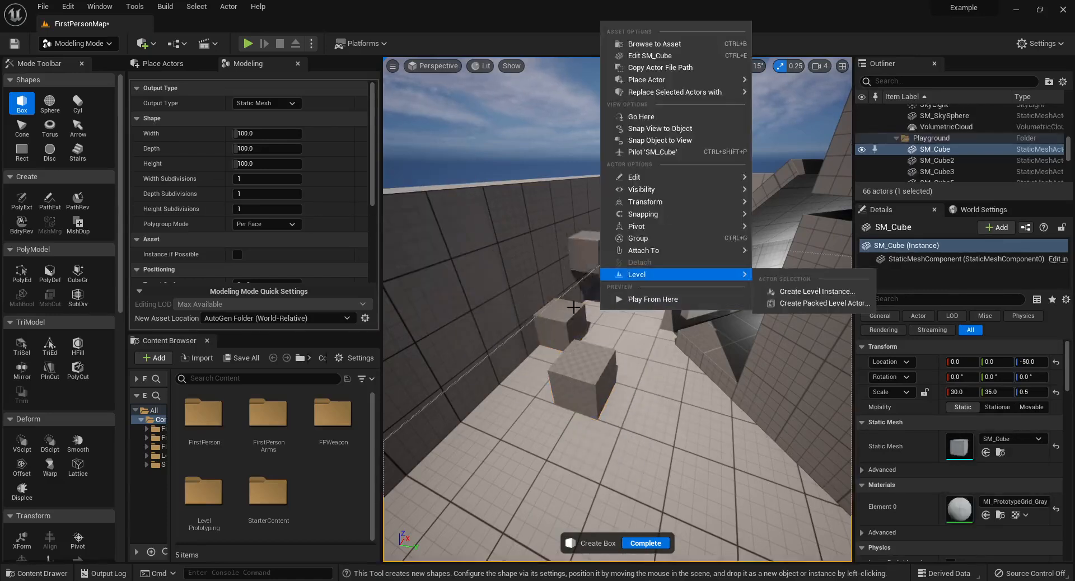
left_click(593, 338)
left_click(619, 279)
left_click(624, 369)
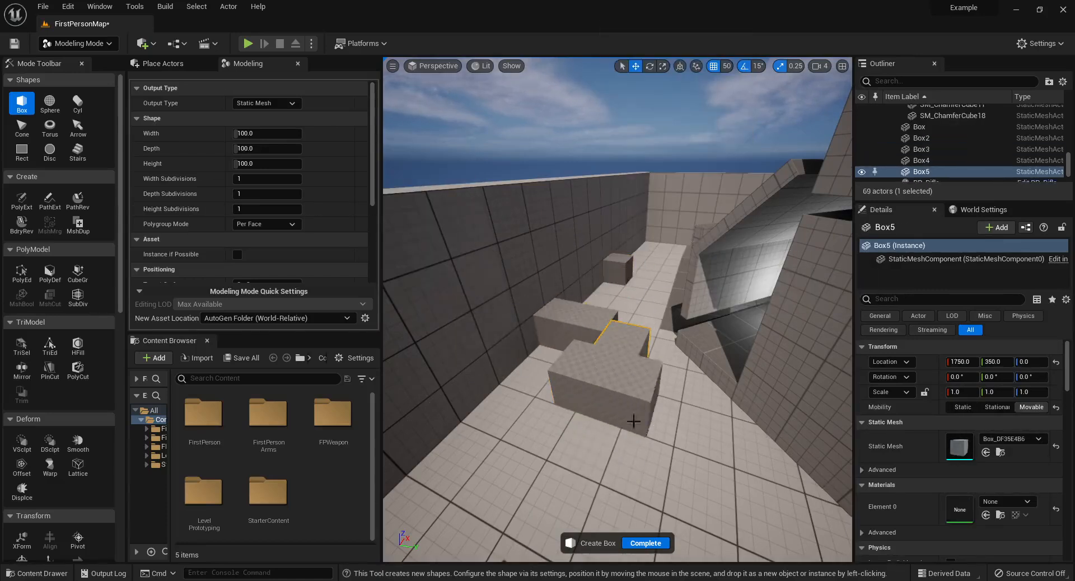
left_click(634, 440)
key("d")
right_click_drag(661, 370, 619, 365)
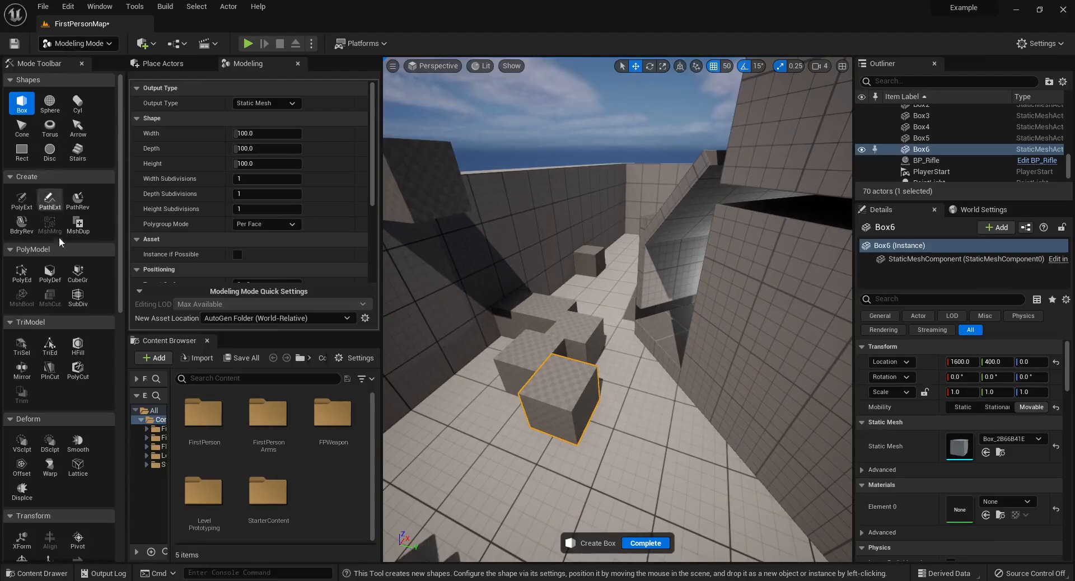
- Look through the modeling tool categories from Shapes down to LODs and return to Select mode
scroll(75, 371, "down", 8)
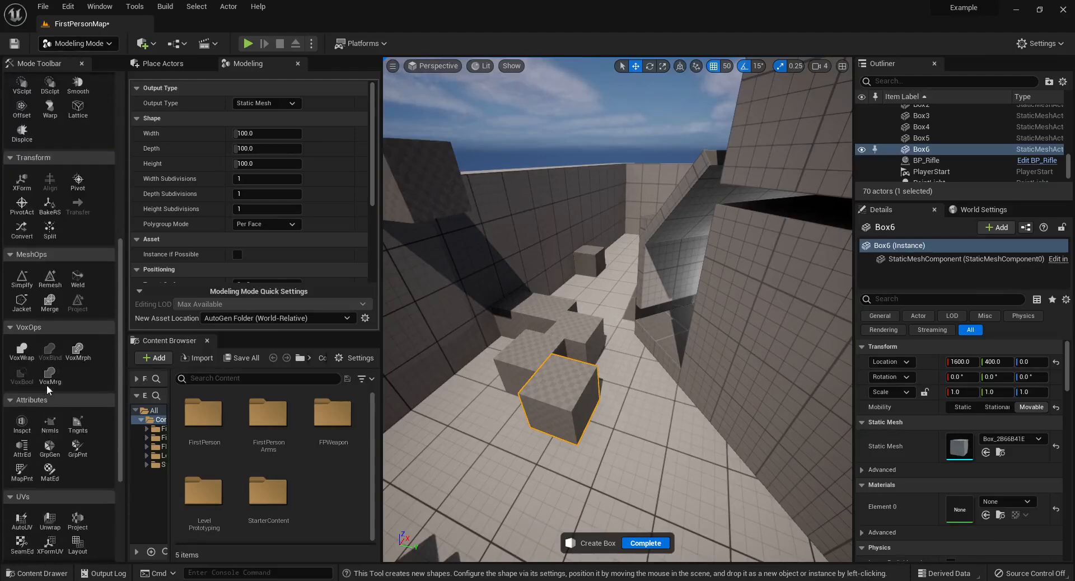
scroll(49, 376, "down", 5)
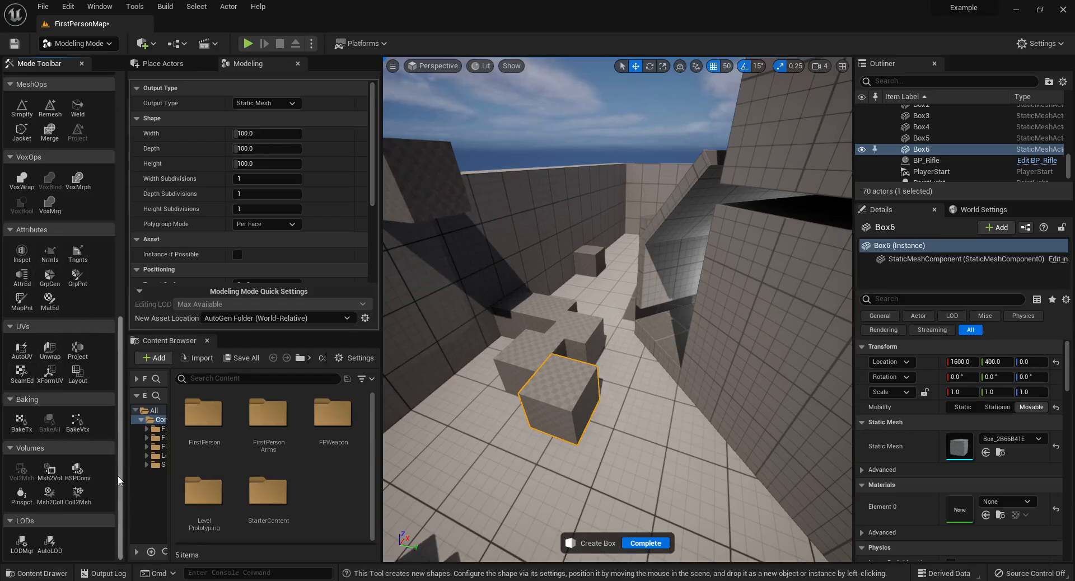
scroll(117, 476, "up", 3)
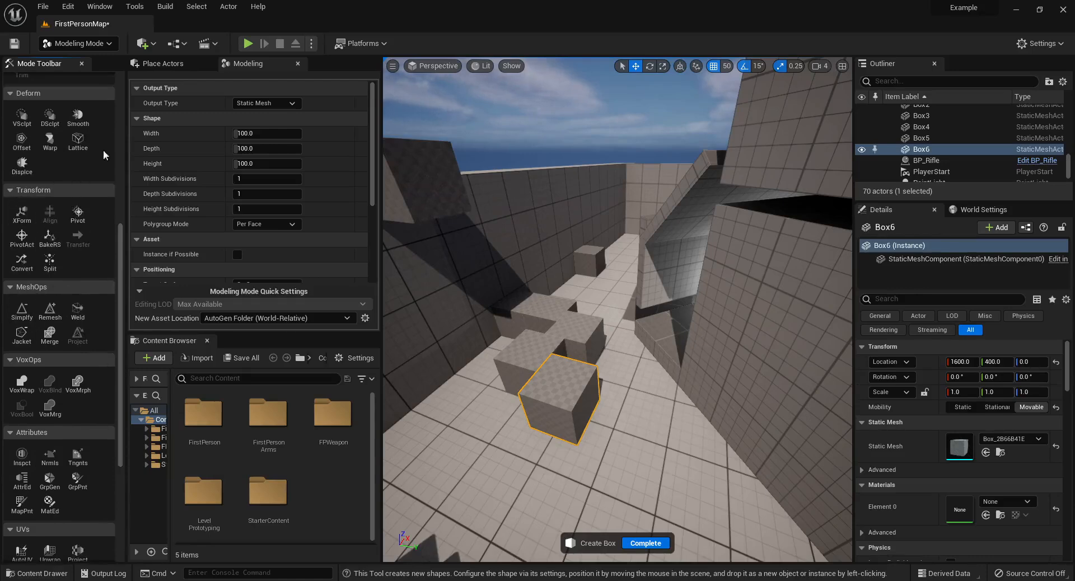
scroll(119, 224, "up", 5)
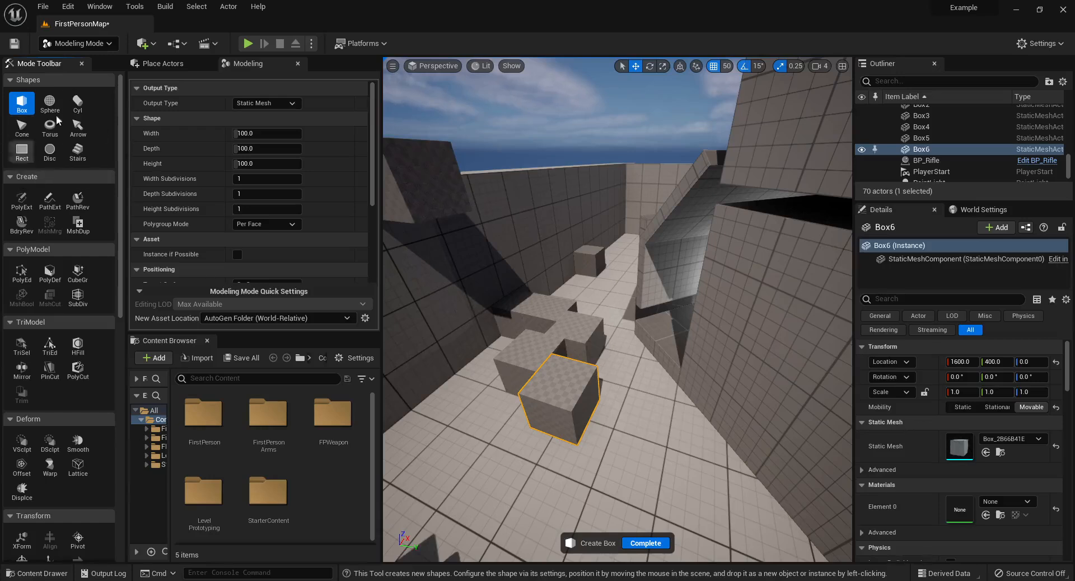
left_click(79, 44)
left_click(62, 60)
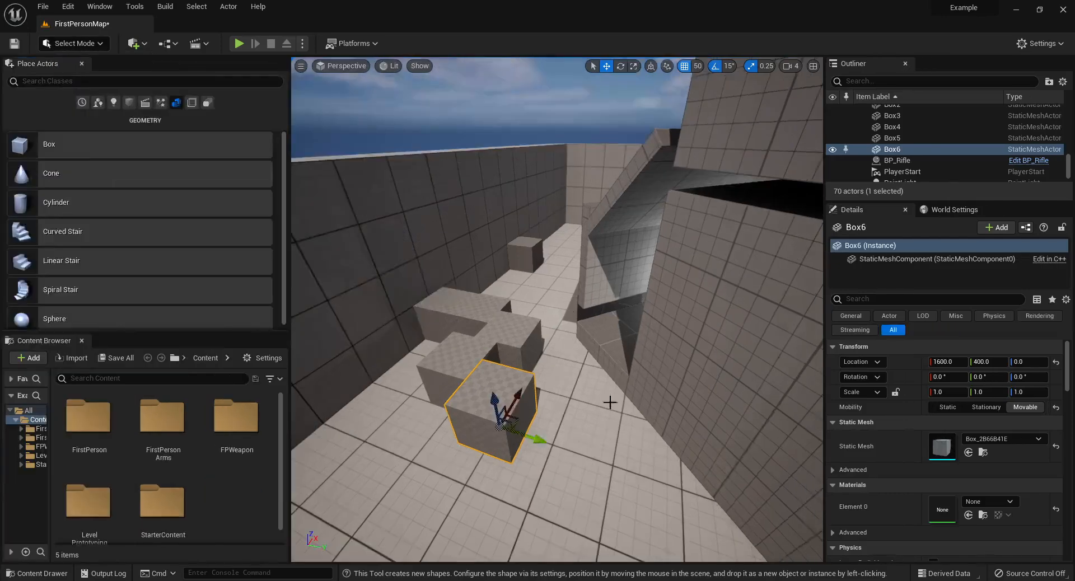
- Delete all six modeled boxes from the corridor floor one after another
right_click_drag(570, 382, 565, 382)
key("Delete")
left_click(489, 367)
key("Delete")
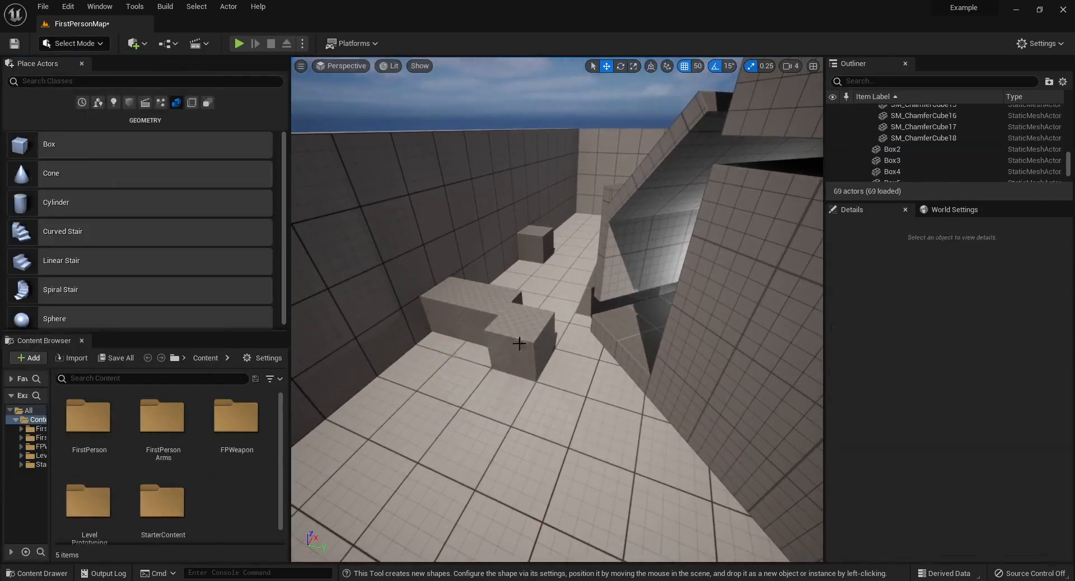
left_click(518, 343)
key("Delete")
left_click(494, 312)
key("Delete")
left_click(461, 304)
left_click(539, 257)
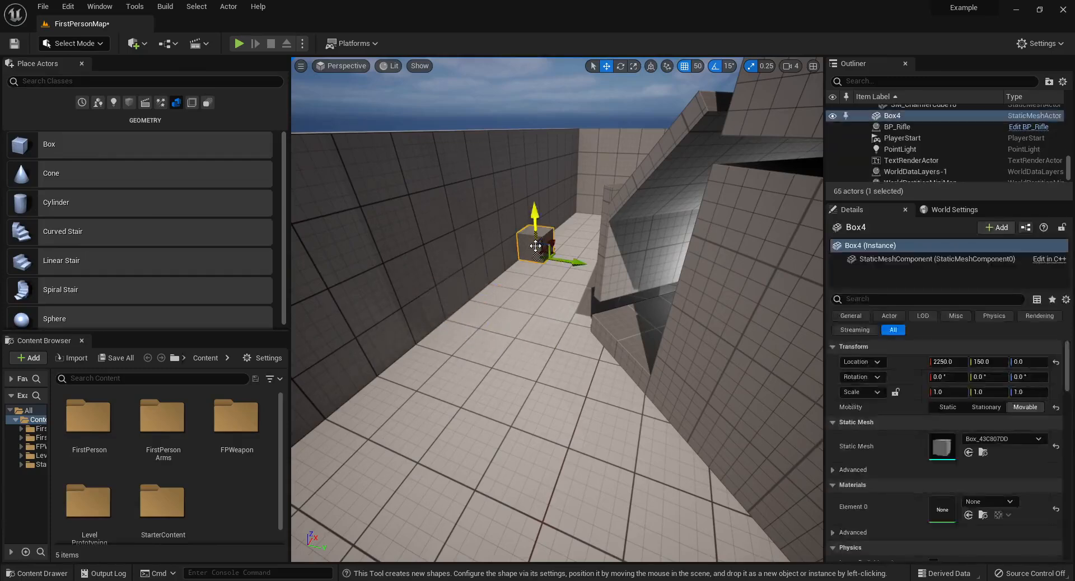
key("Delete")
right_click_drag(524, 278, 611, 271)
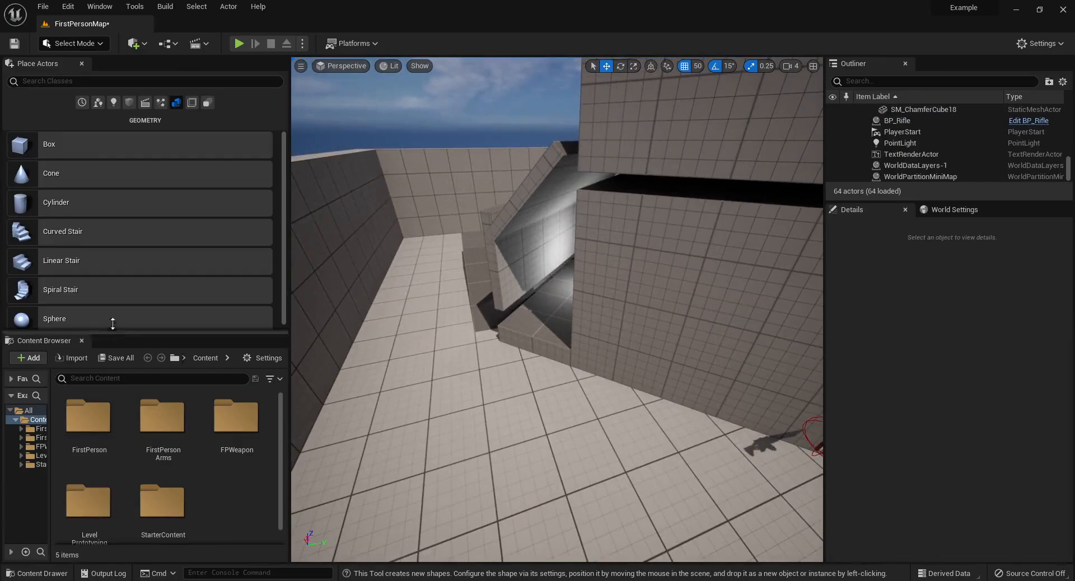
- Enlarge the Content Browser and its folder tree, and browse the project folders through to StarterContent
left_click_drag(100, 338, 101, 273)
left_click_drag(50, 318, 107, 333)
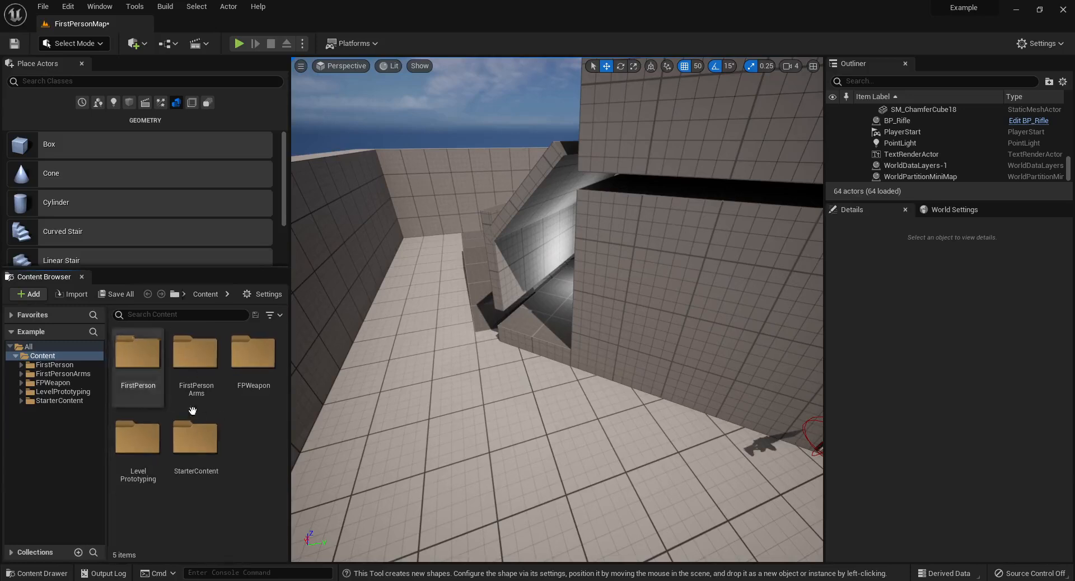
left_click(62, 373)
left_click(69, 384)
left_click(71, 391)
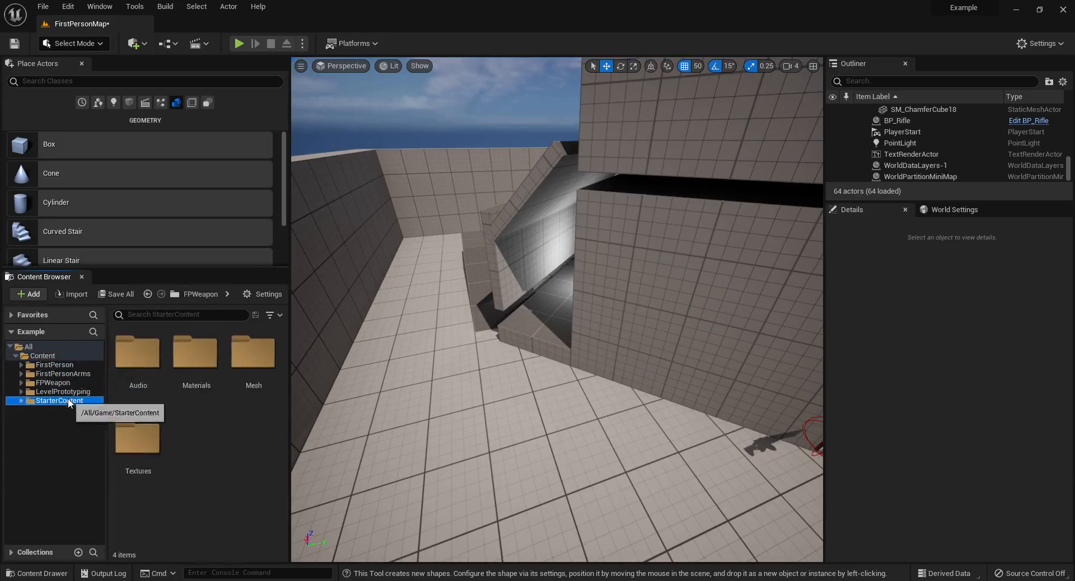
left_click(59, 400)
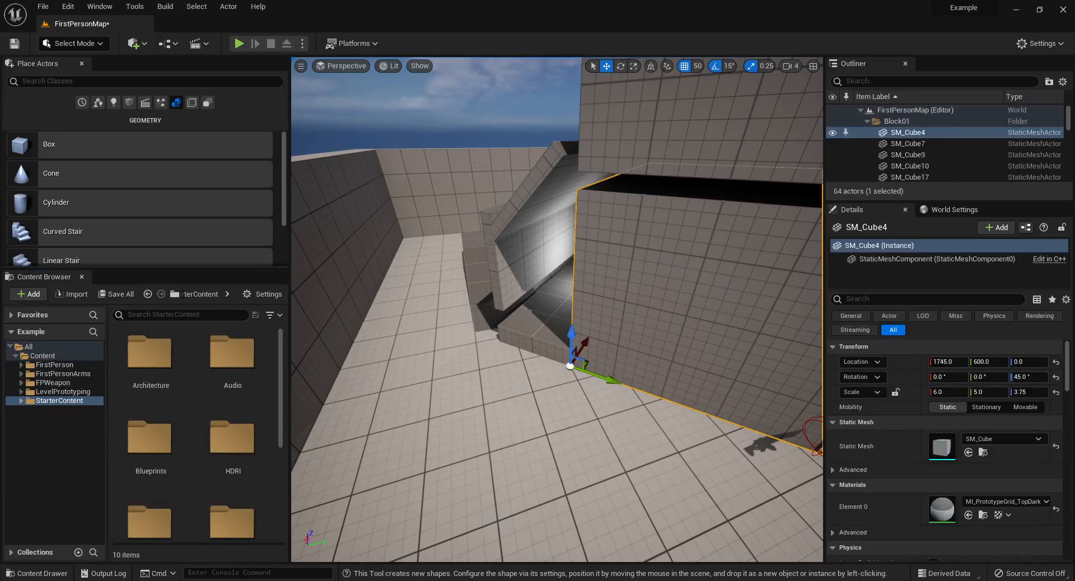
- Select the large lower block next to the rifle, then collapse and re-expand its Transform properties
left_click(644, 166)
key("s")
right_click_drag(644, 197, 666, 180)
left_click(549, 274)
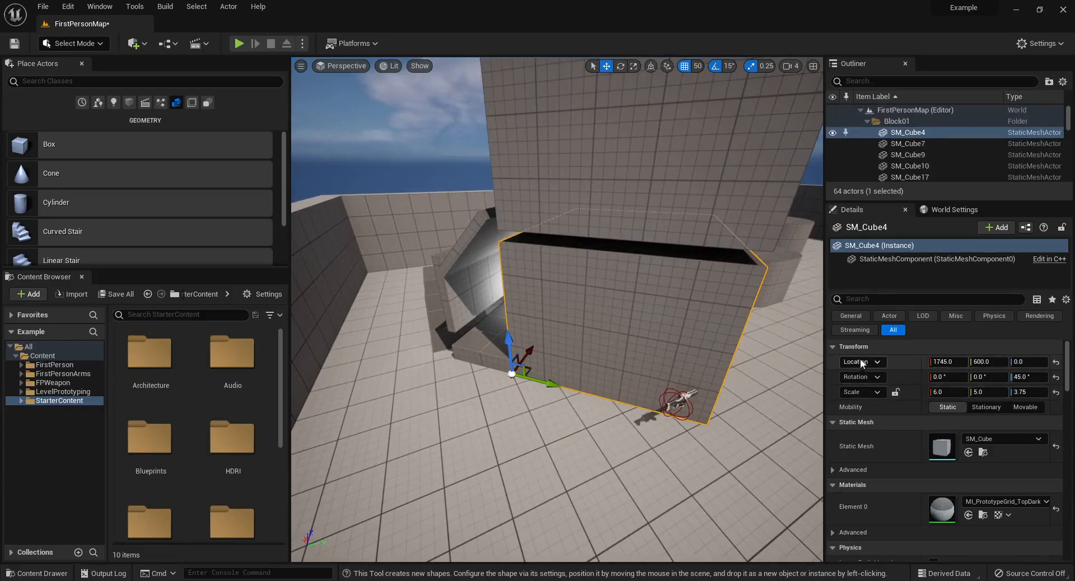
left_click(834, 347)
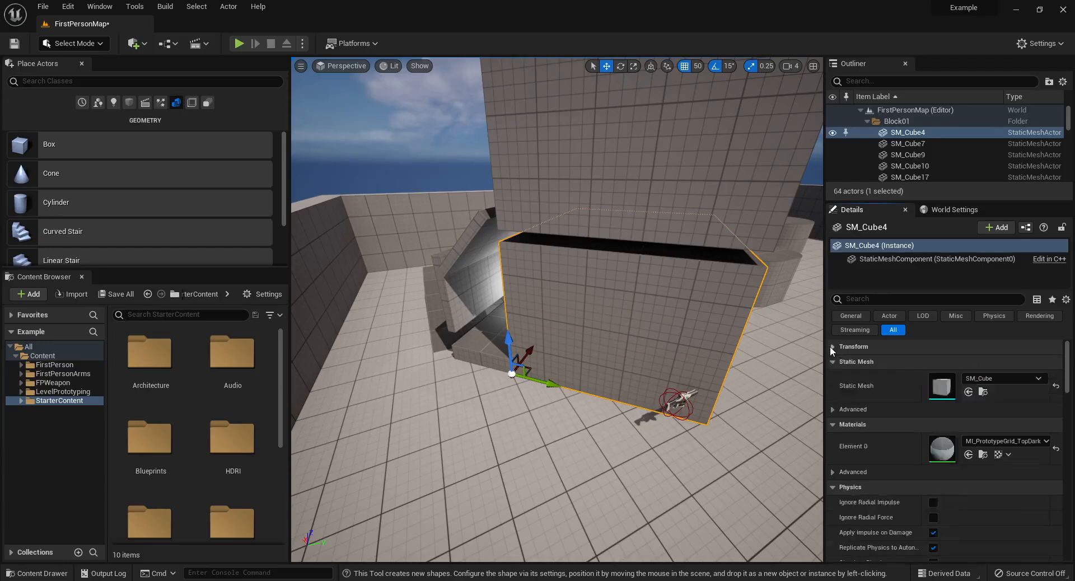
left_click(835, 346)
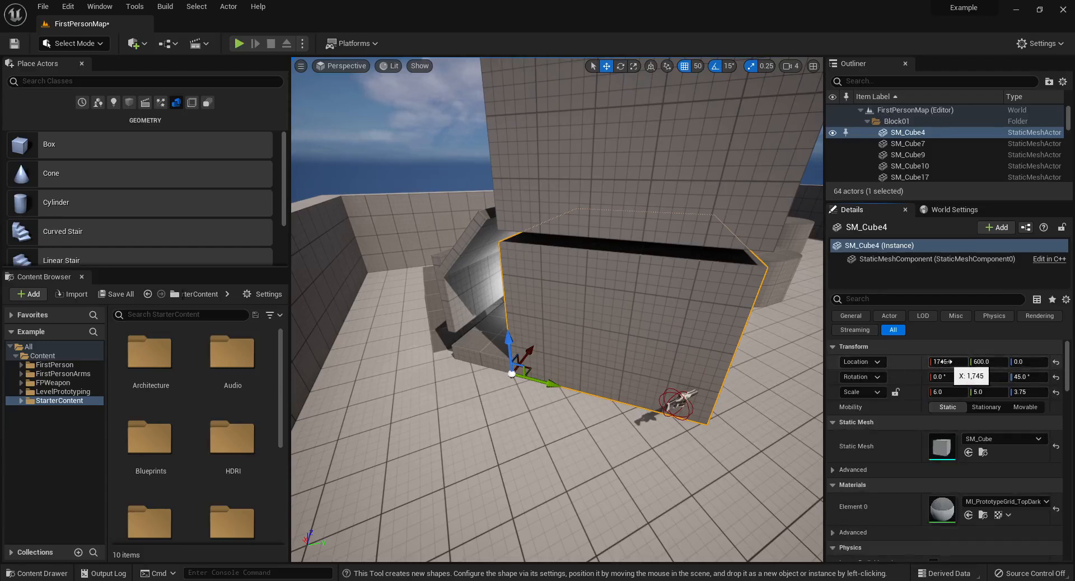
- Test another X location and yaw rotations of 0 and 15 degrees on the block, reverting to its original location and 45 degrees
left_click_drag(951, 363, 985, 362)
key("ctrl+z")
key("ctrl+z")
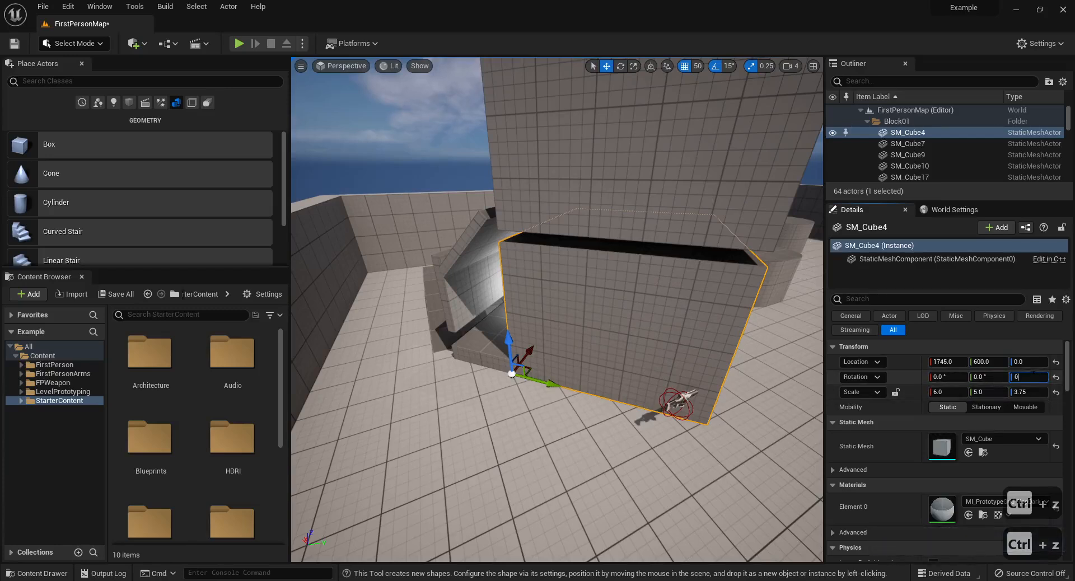
type("0")
key("Return")
type("45")
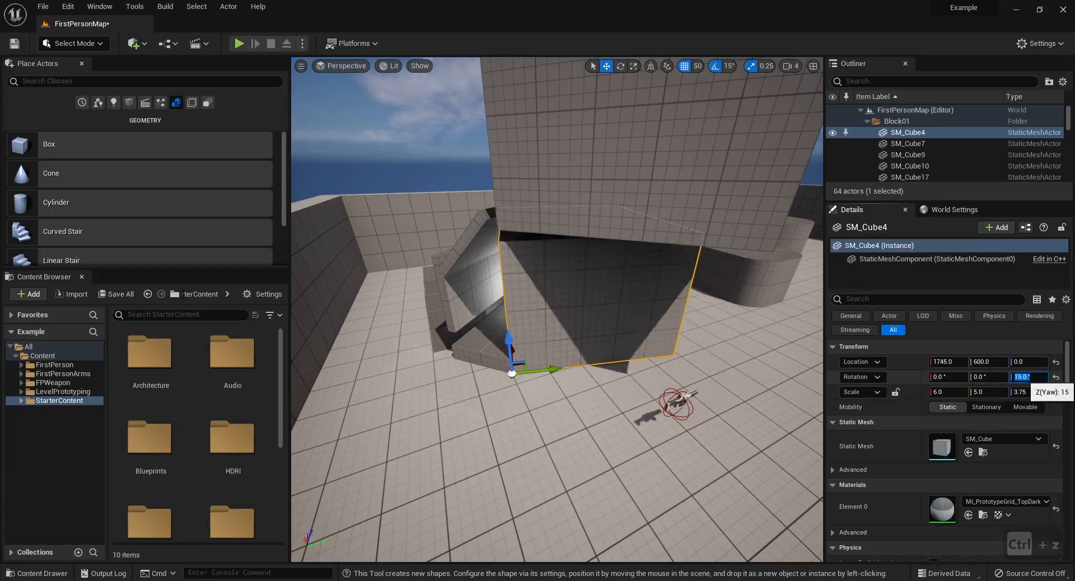
key("Return")
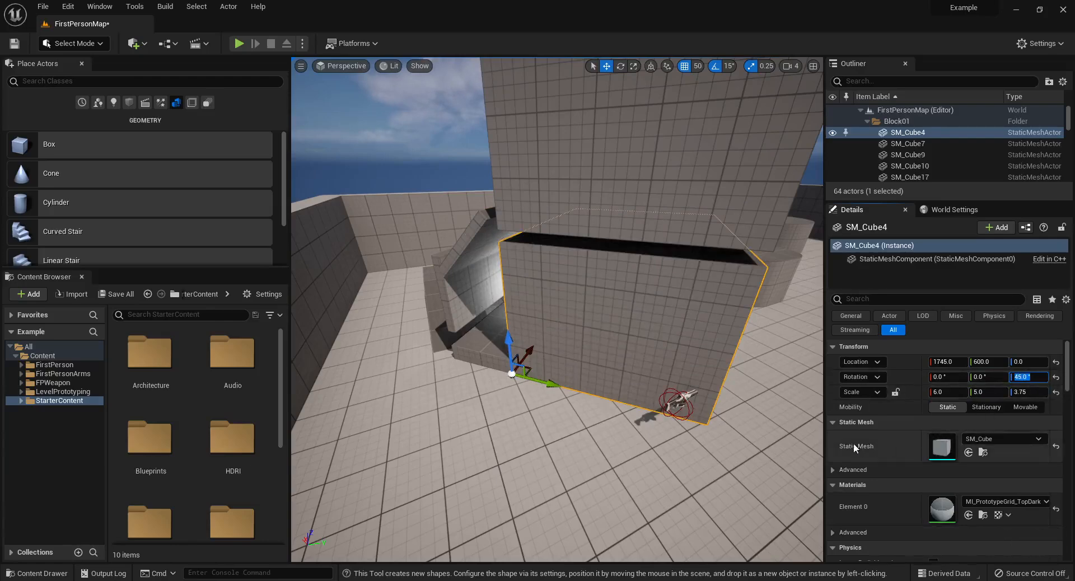
- Locate the block's static mesh SM_Cube and its material MI_PrototypeGrid_TopDark in the Content Browser, ending on the mesh
left_click(984, 453)
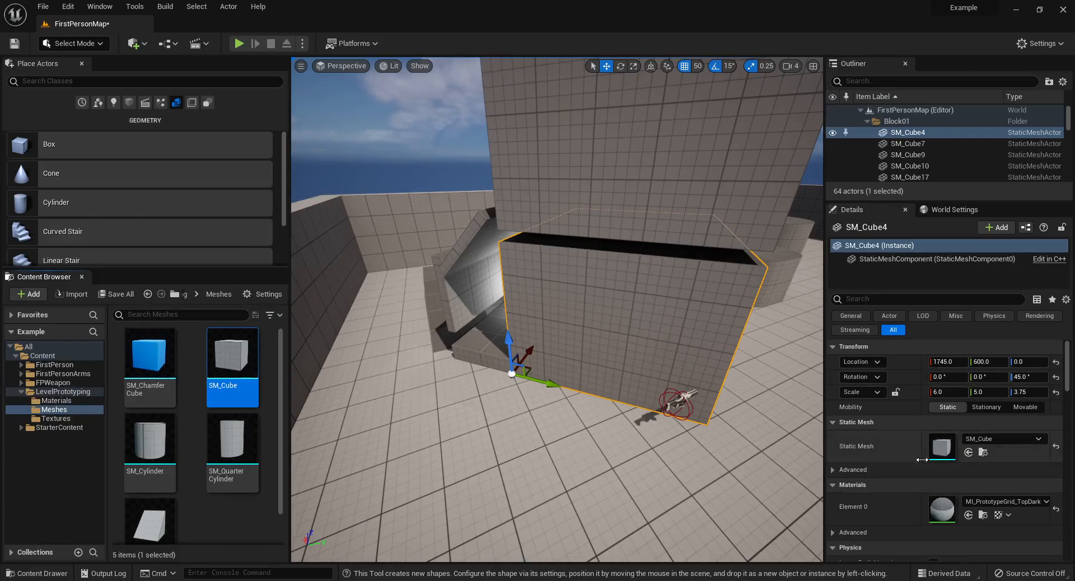
scroll(924, 452, "down", 2)
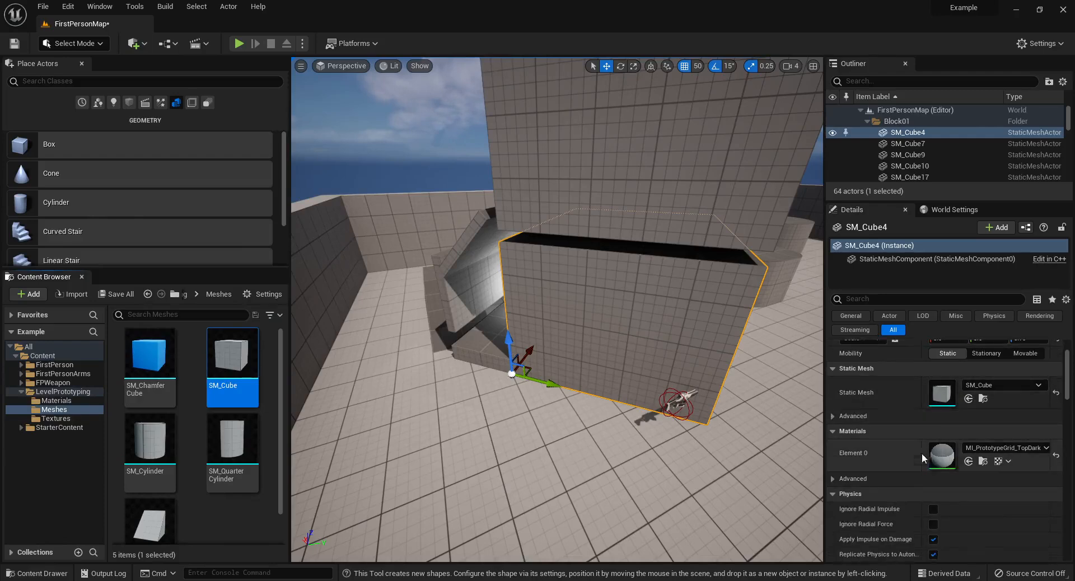
left_click(983, 462)
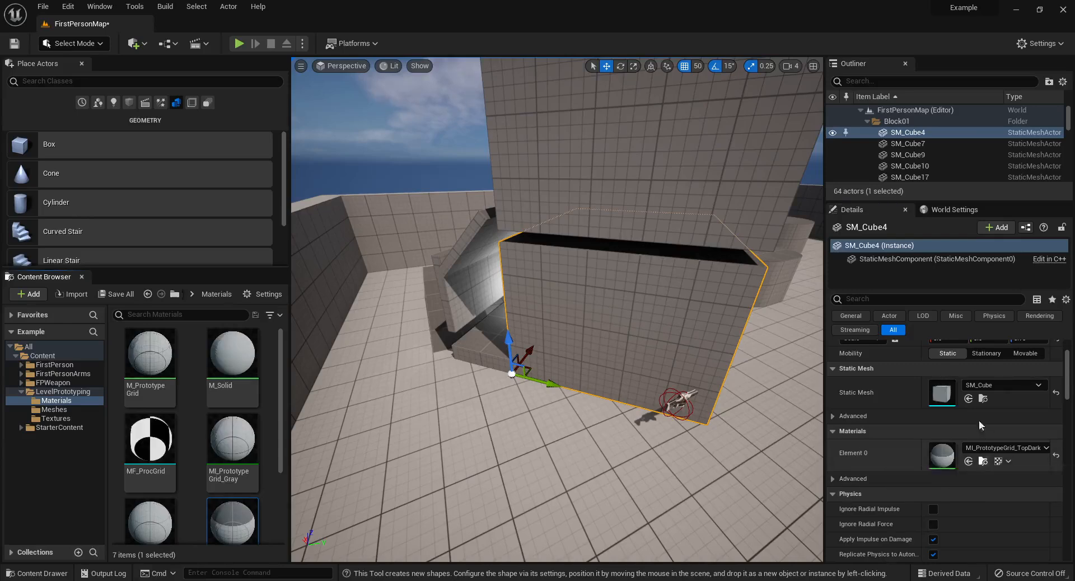
left_click(983, 398)
left_click(983, 463)
left_click(983, 398)
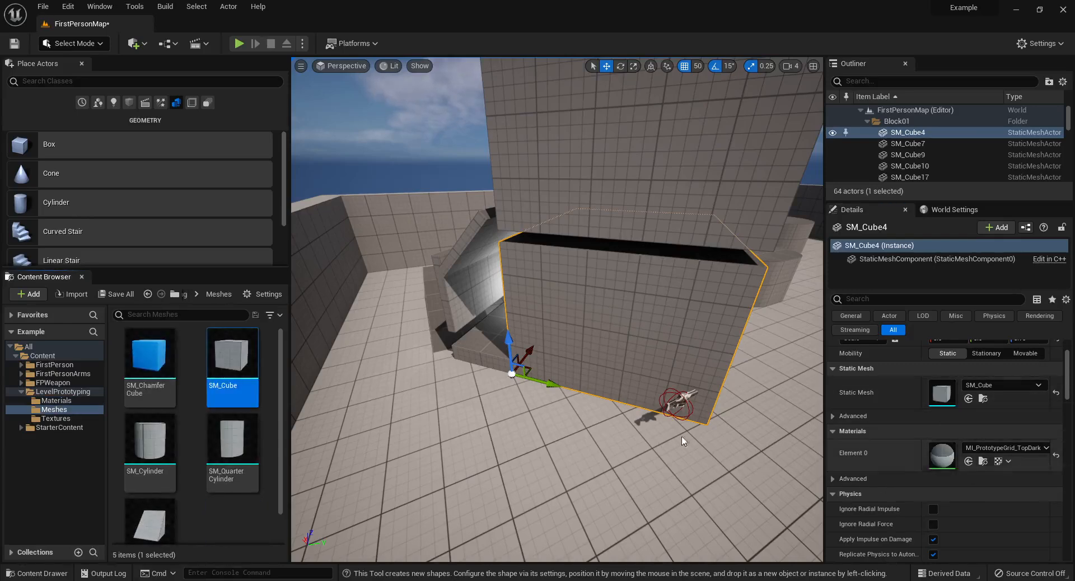
right_click_drag(498, 300, 635, 220)
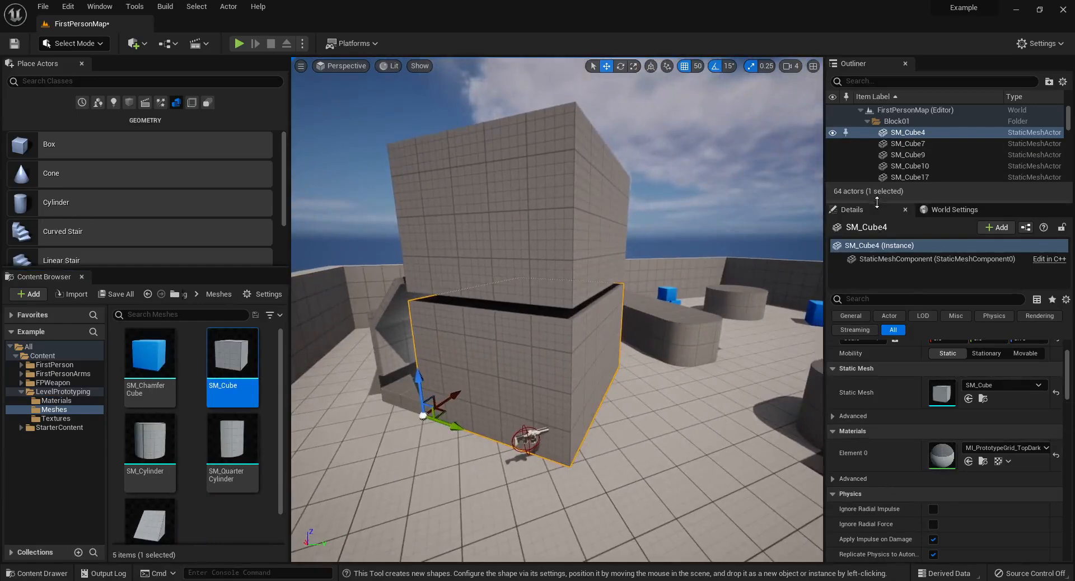
- Enlarge the Outliner and collapse its Block01, Block02 and Block03 folders
left_click_drag(875, 201, 885, 333)
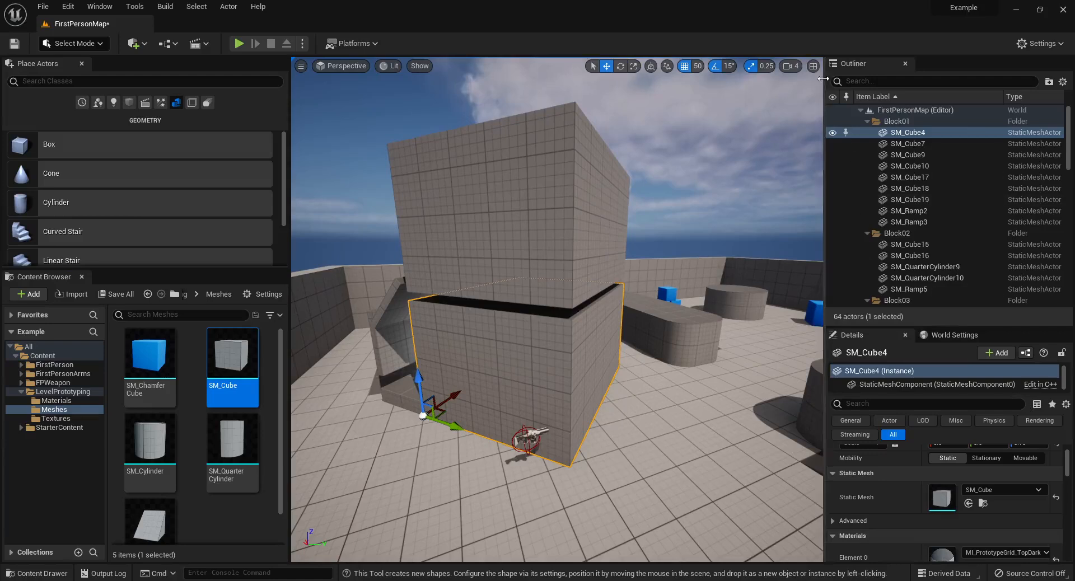
left_click(866, 121)
left_click(869, 132)
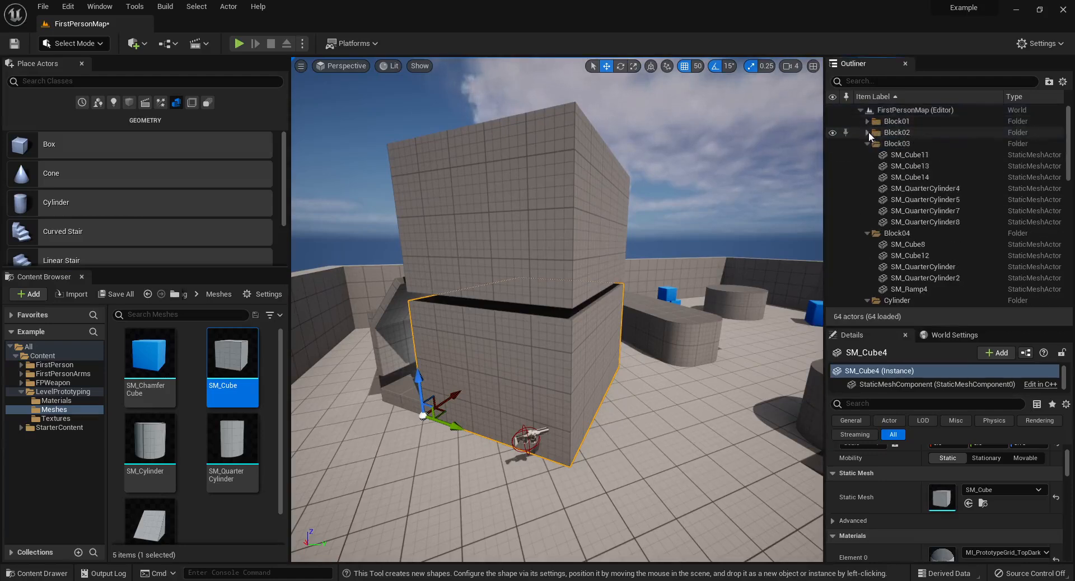
left_click(869, 143)
- Select the actors inside Block04 one after another, and collapse the Block04 and Cylinder folders
left_click(907, 167)
left_click(915, 178)
left_click(919, 189)
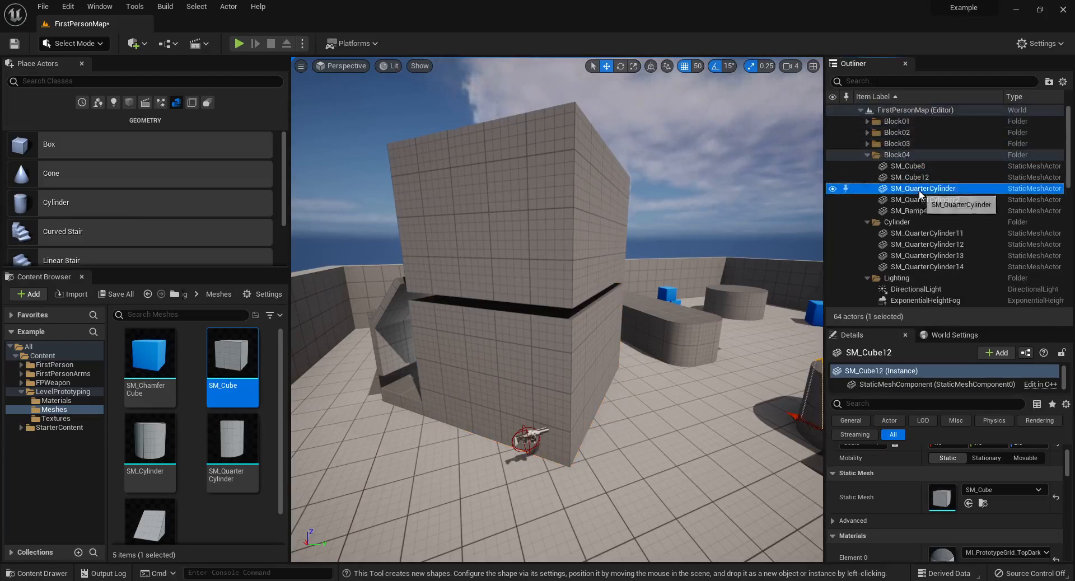
left_click(923, 210)
left_click(923, 189)
left_click(919, 177)
left_click(910, 166)
left_click(867, 154)
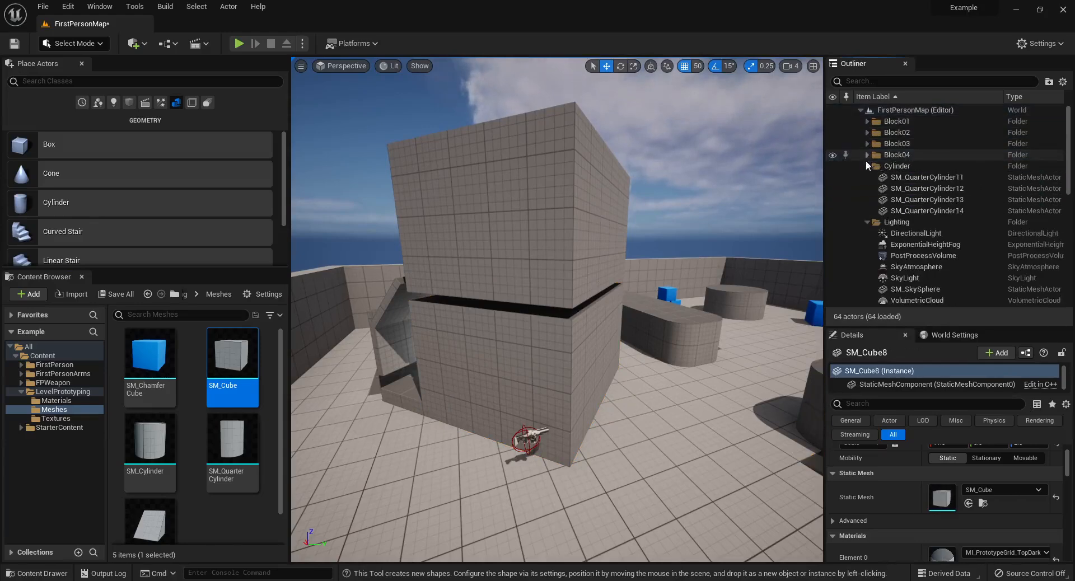
left_click(867, 165)
- Go through the actors of the Lighting folder from DirectionalLight to VolumetricCloud, checking what each one offers in Details
left_click(936, 183)
left_click(937, 187)
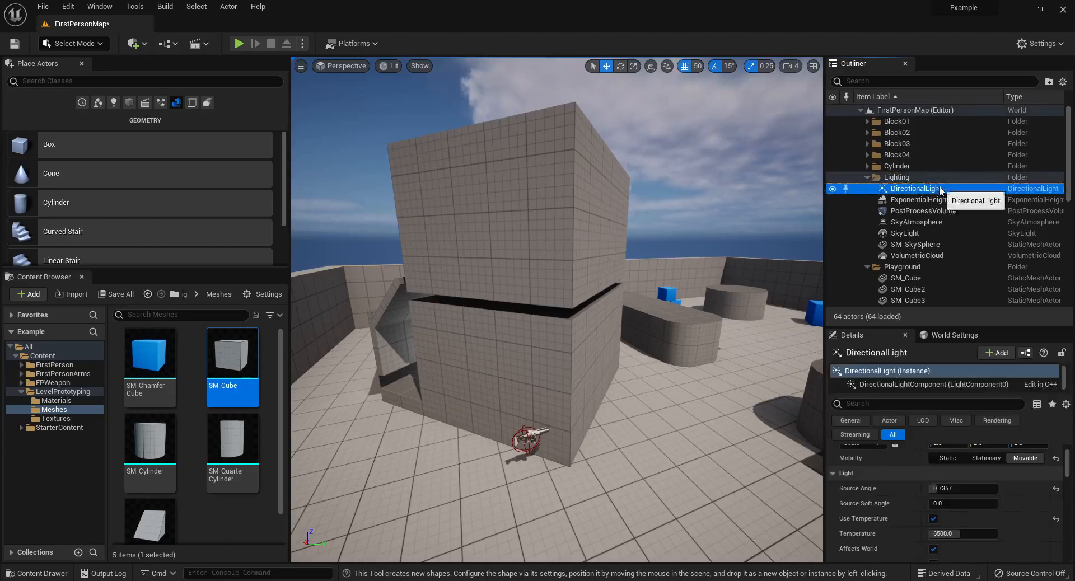
right_click_drag(700, 224, 807, 212)
key("s")
right_click_drag(576, 209, 462, 221)
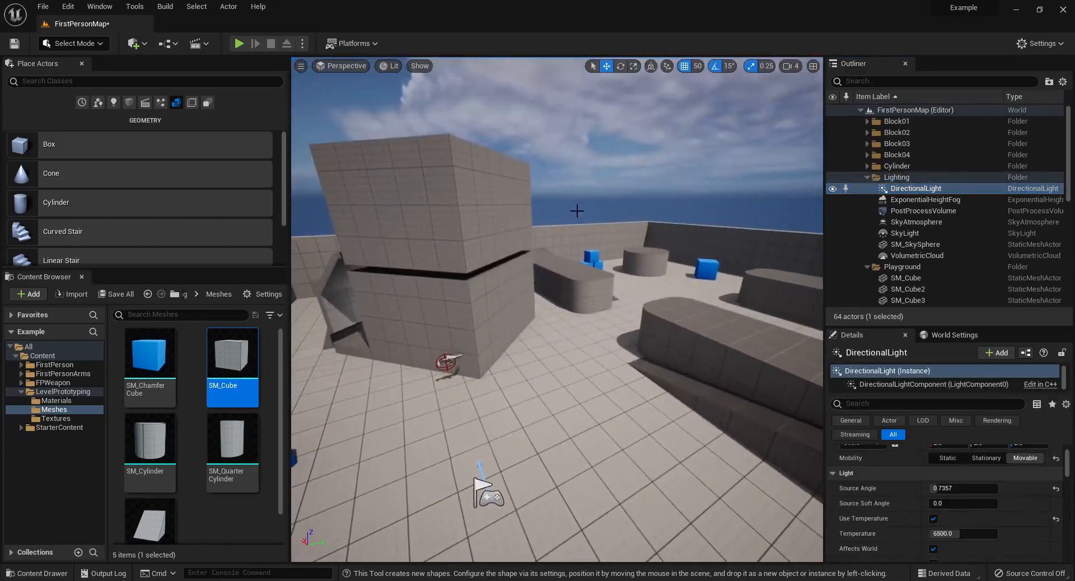
left_click(922, 199)
left_click(918, 191)
left_click(919, 200)
left_click(921, 211)
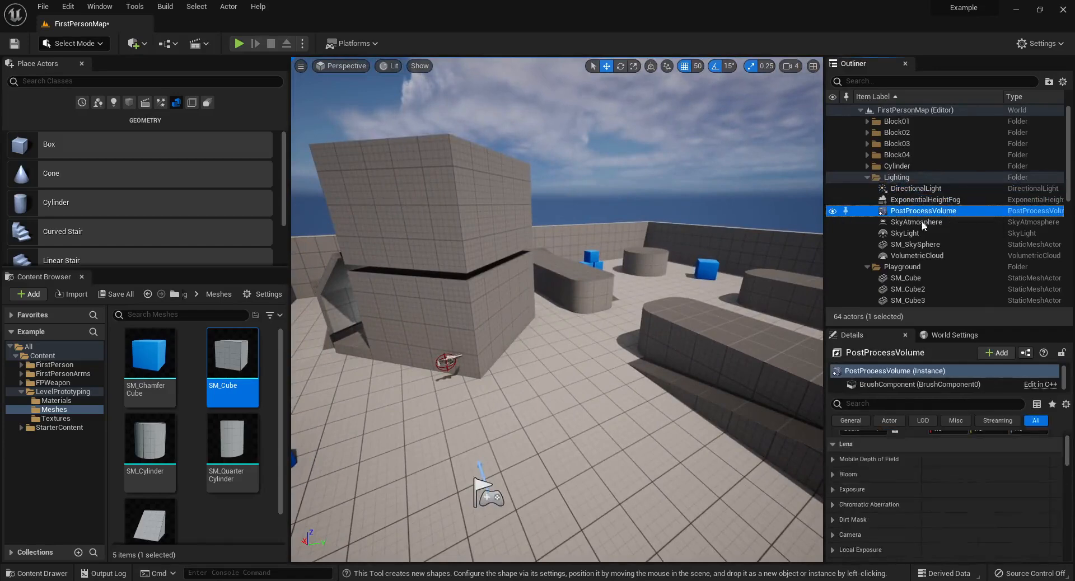
left_click(921, 233)
left_click(919, 245)
left_click(919, 254)
- Collapse the Lighting, Playground and SimulatedCubes folders in the Outliner
left_click(867, 177)
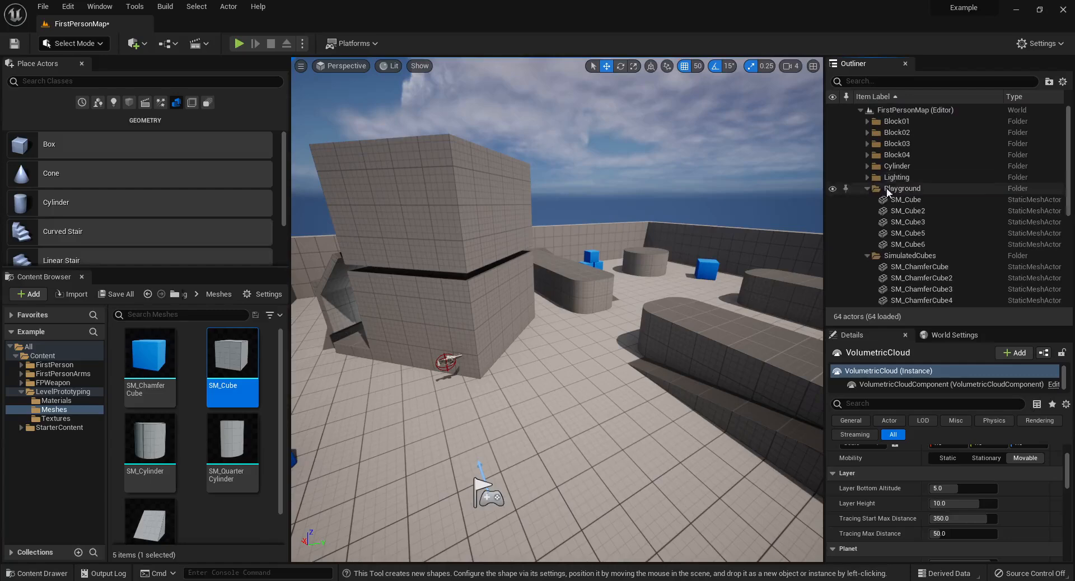
left_click(867, 188)
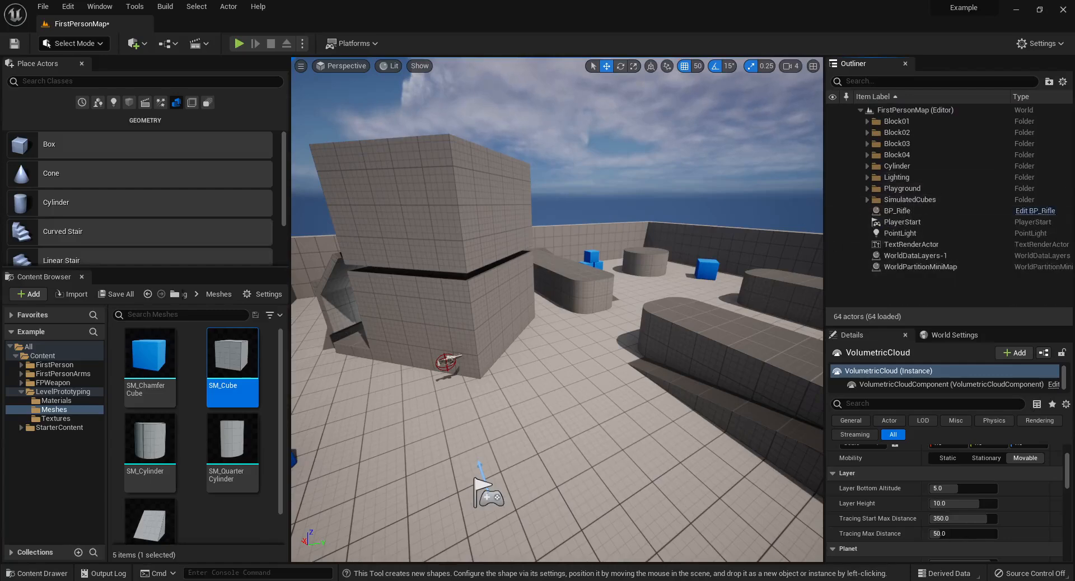
key("w")
right_click_drag(694, 241, 718, 224)
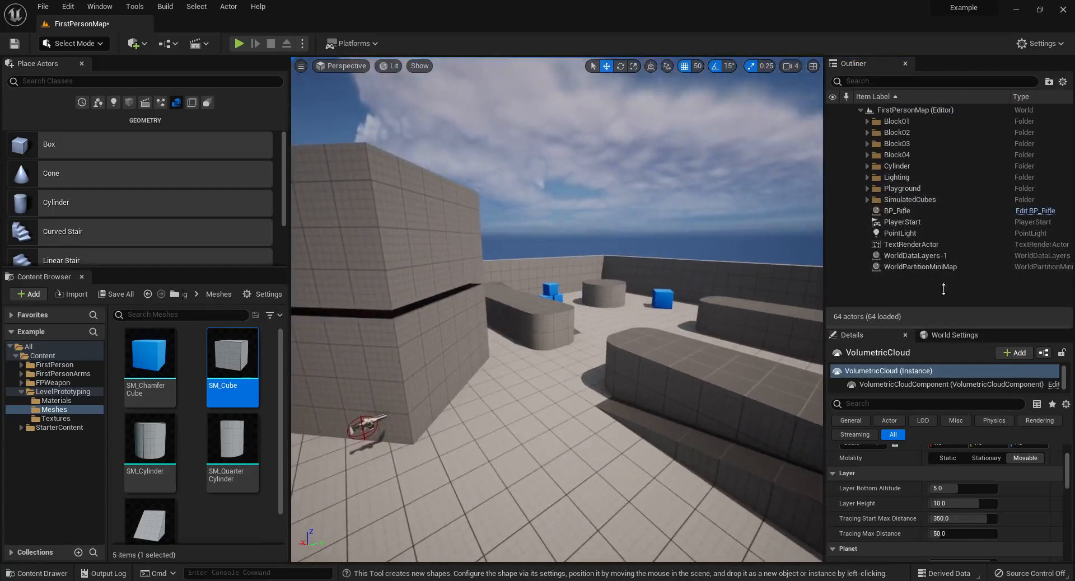
- Shrink the Outliner to give Details more height, and select the single blue cube on the far floor to view its properties
left_click_drag(944, 289, 946, 107)
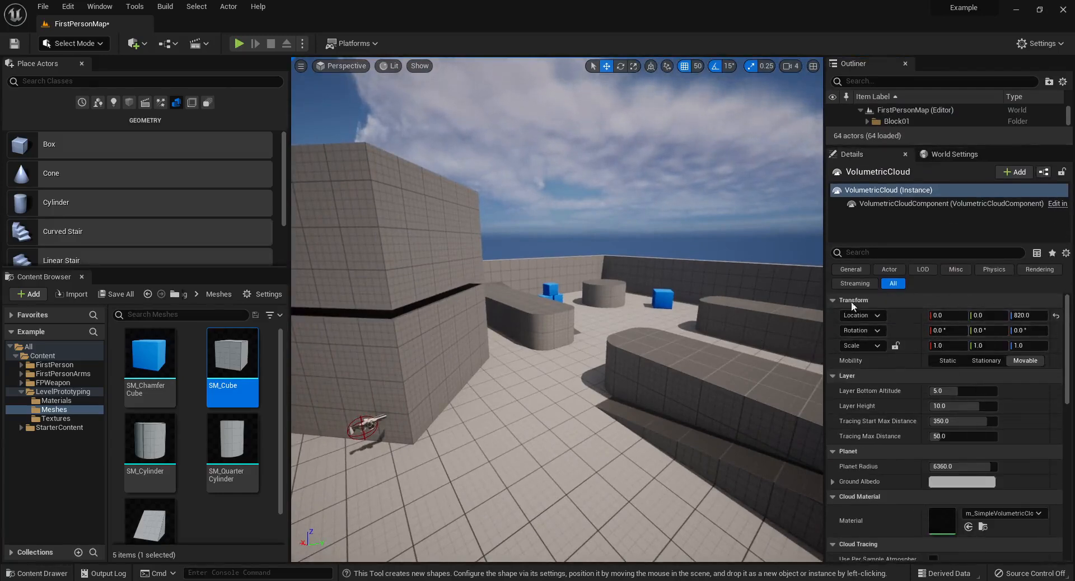
left_click(631, 397)
left_click(662, 299)
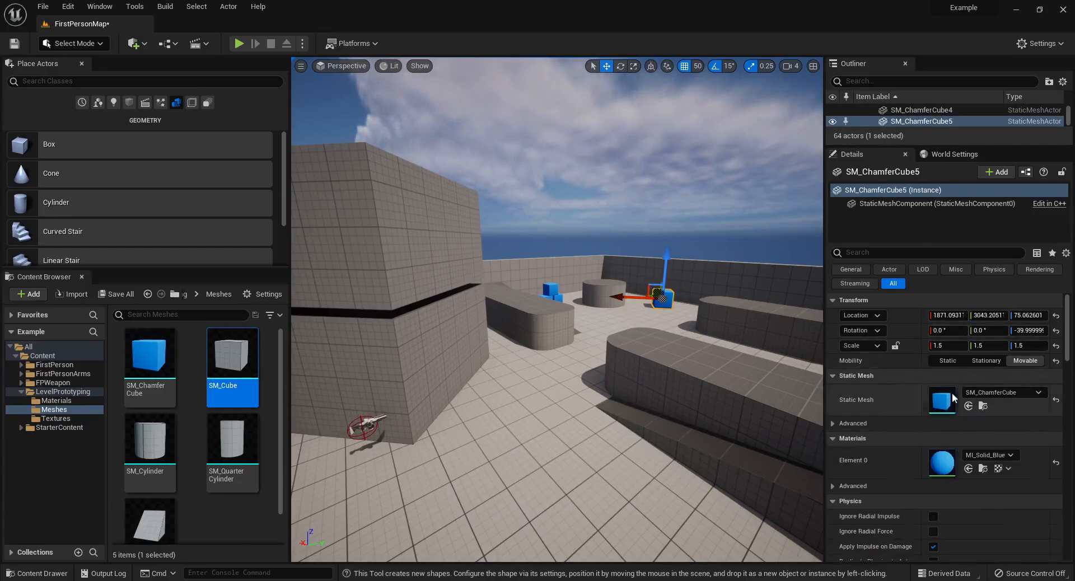
- Place a point light on the floor beside the rifle block and set its intensity to 55 cd
left_click(112, 103)
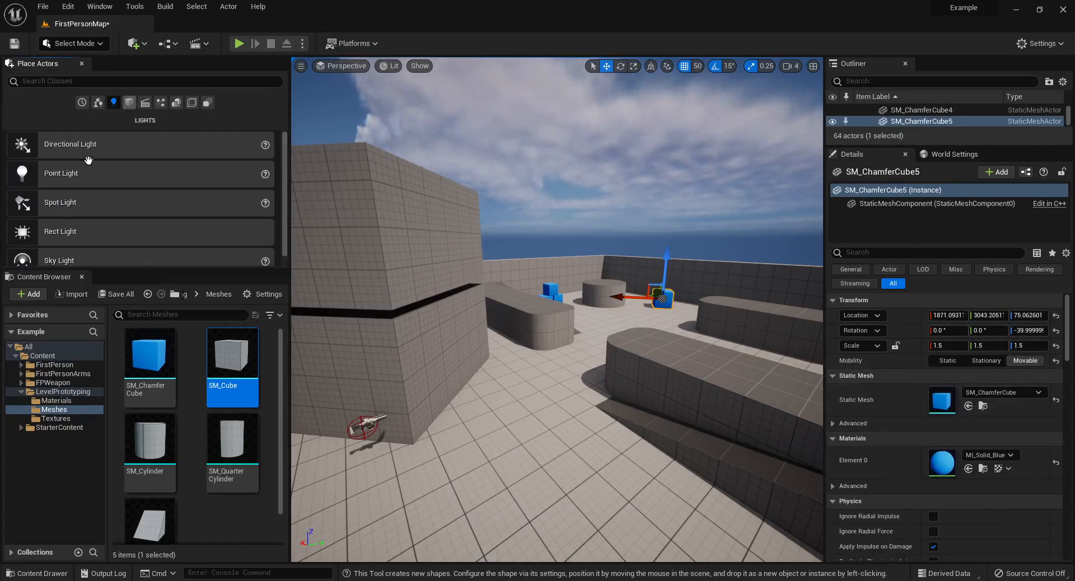
left_click_drag(59, 175, 502, 417)
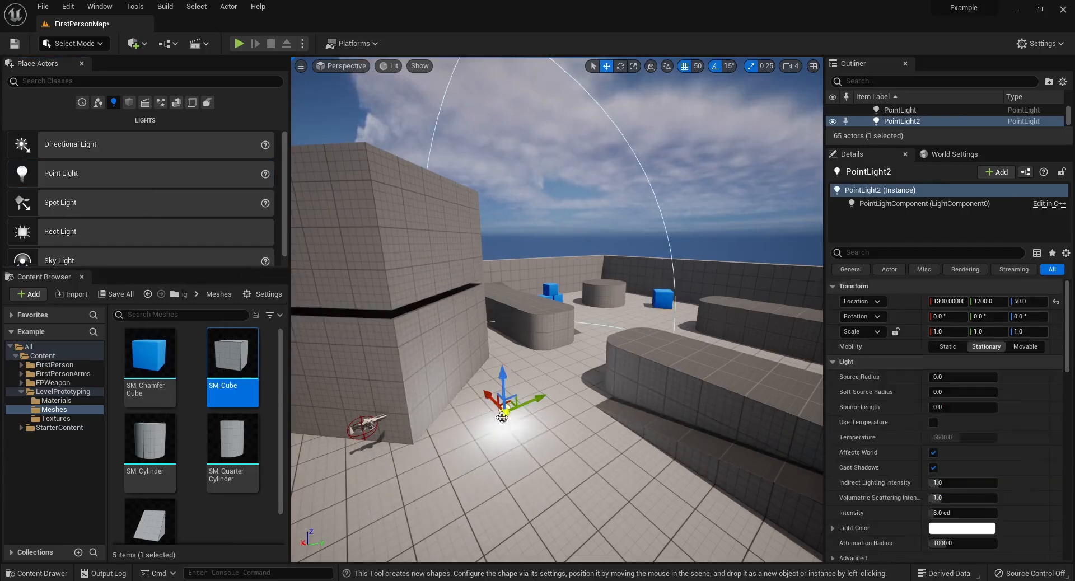
scroll(896, 368, "down", 2)
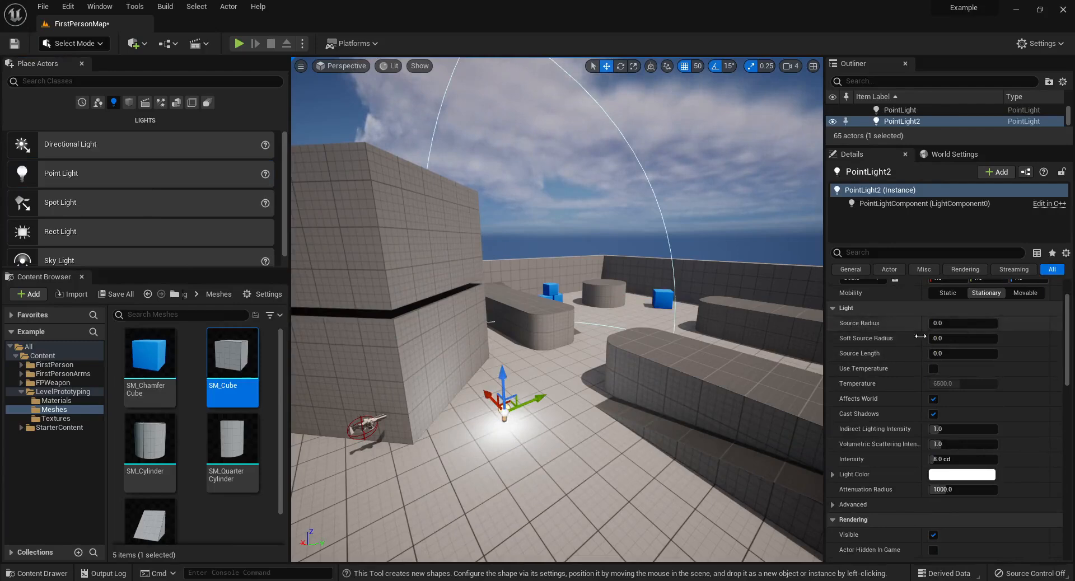
left_click(946, 459)
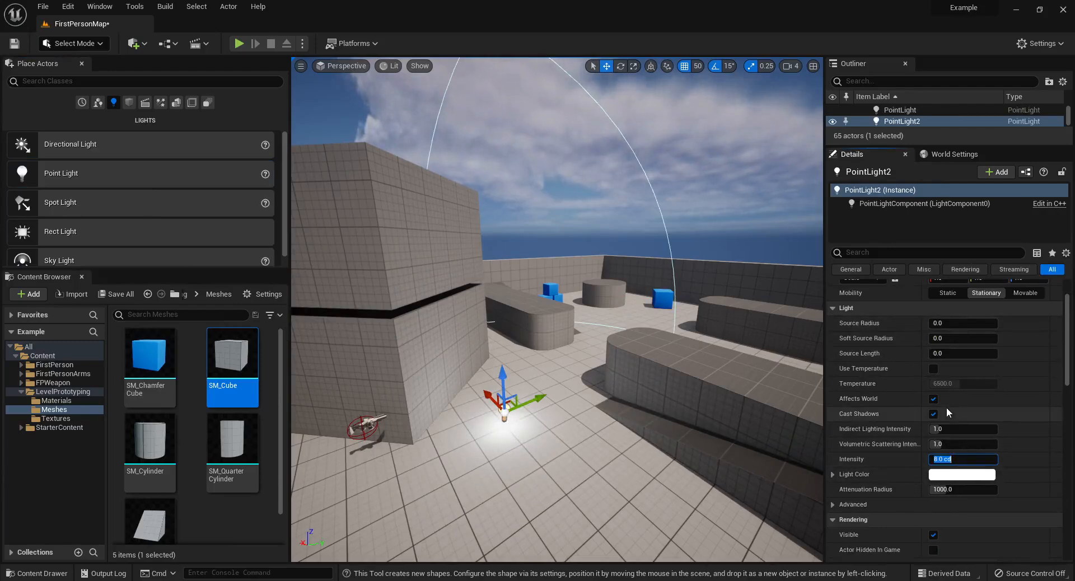
type("55")
key("Return")
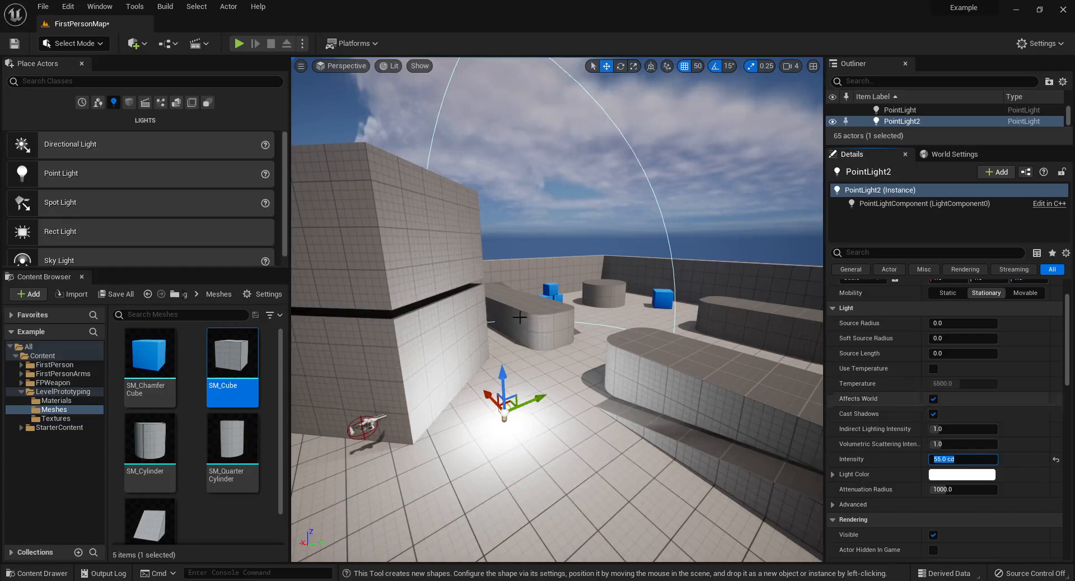
- Raise the new point light above the stacked blocks and set its light color to pink, hex sRGB FF2B92FF
right_click_drag(565, 373, 529, 381)
key("s")
left_click_drag(519, 359, 517, 139)
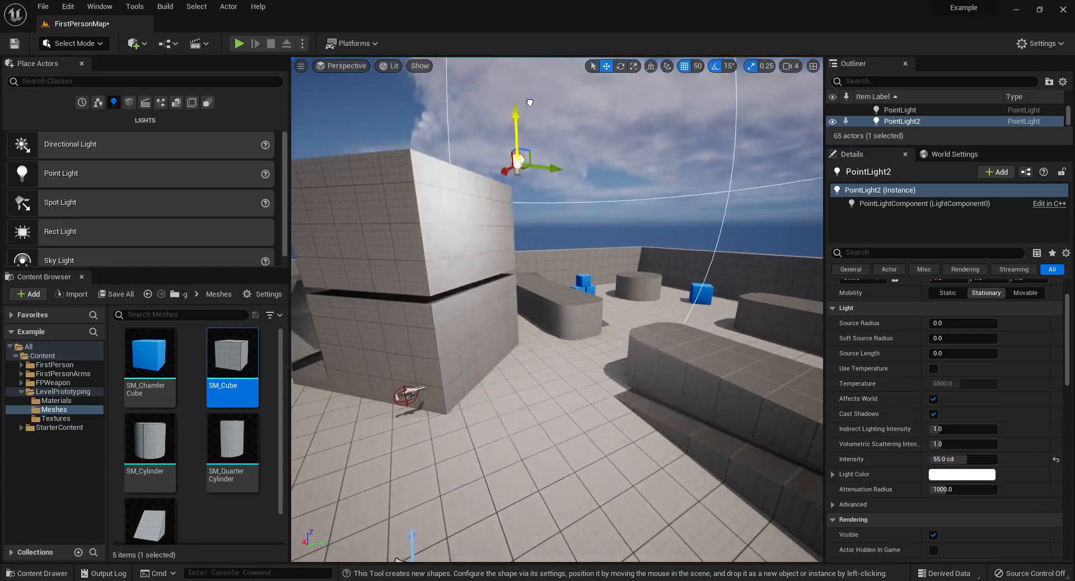
left_click(952, 474)
left_click(861, 371)
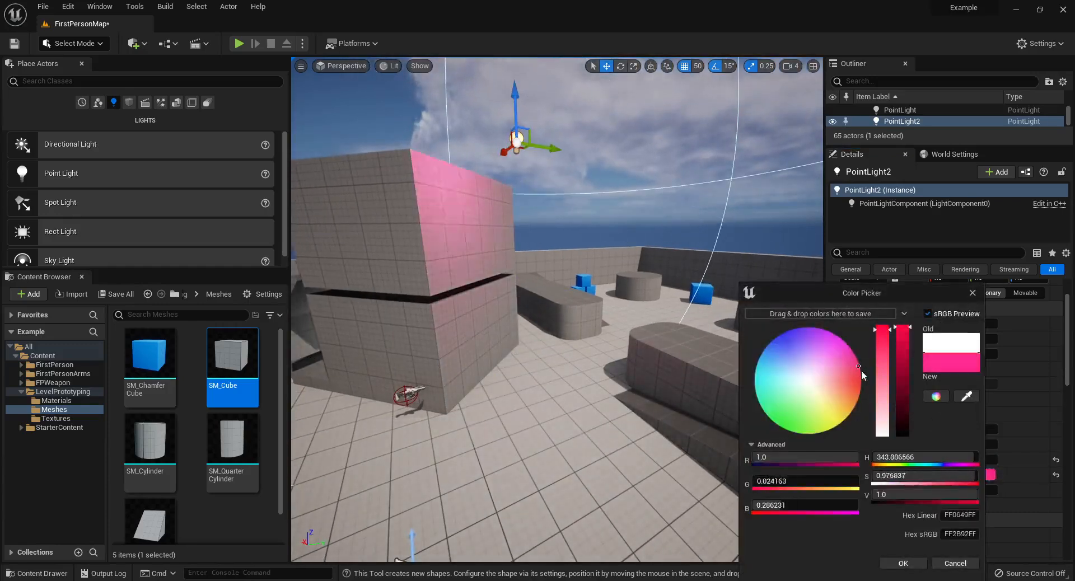
left_click(907, 566)
- Select several level blocks in turn to compare their properties, ending on the upper block of the stack
key("s")
right_click_drag(610, 330, 586, 315)
left_click(633, 331)
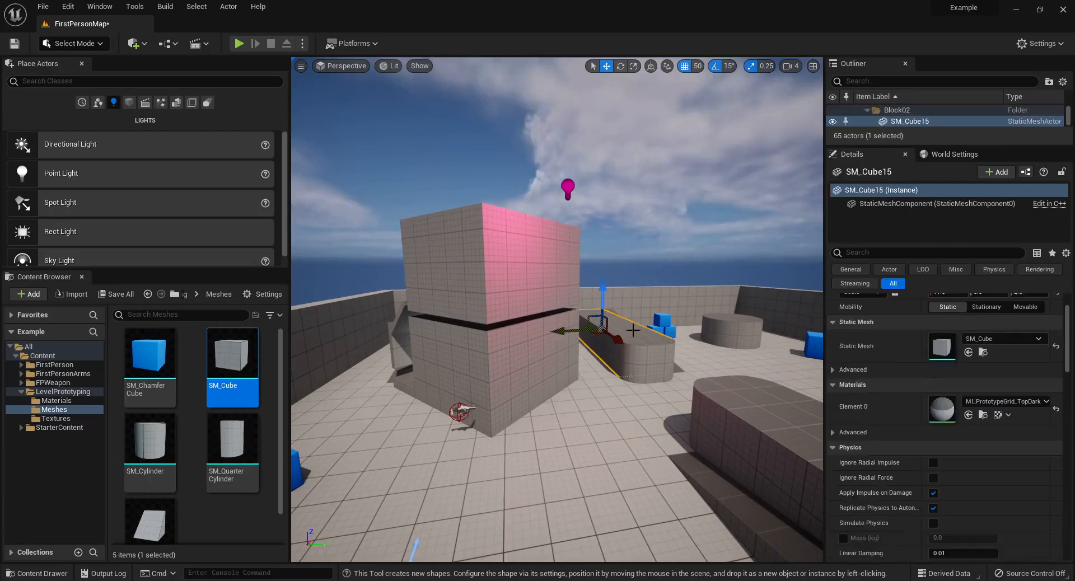
left_click(463, 292)
left_click(421, 358)
left_click(401, 354)
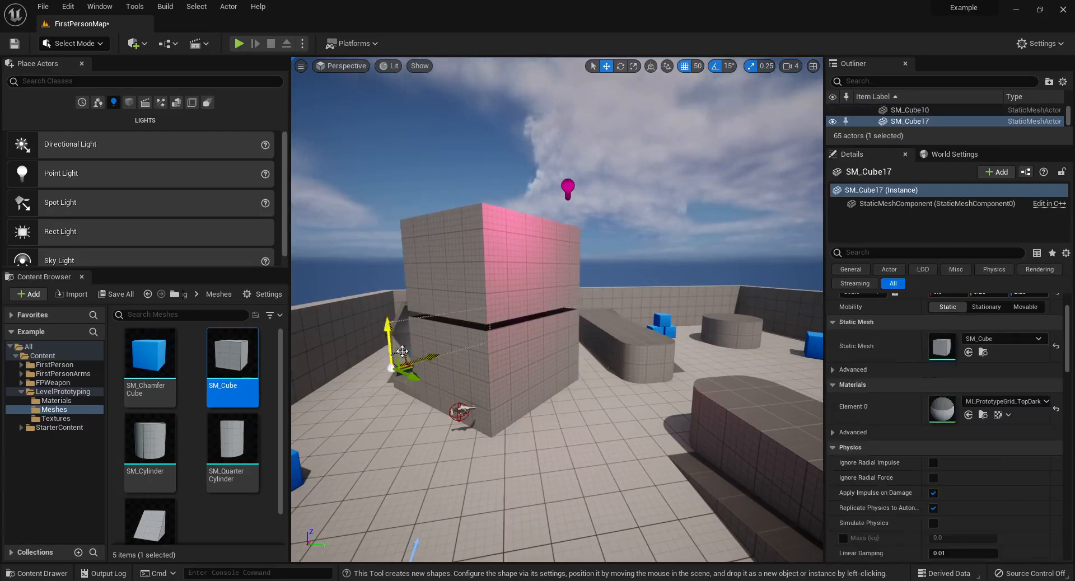
left_click(400, 340)
left_click(443, 347)
left_click(469, 281)
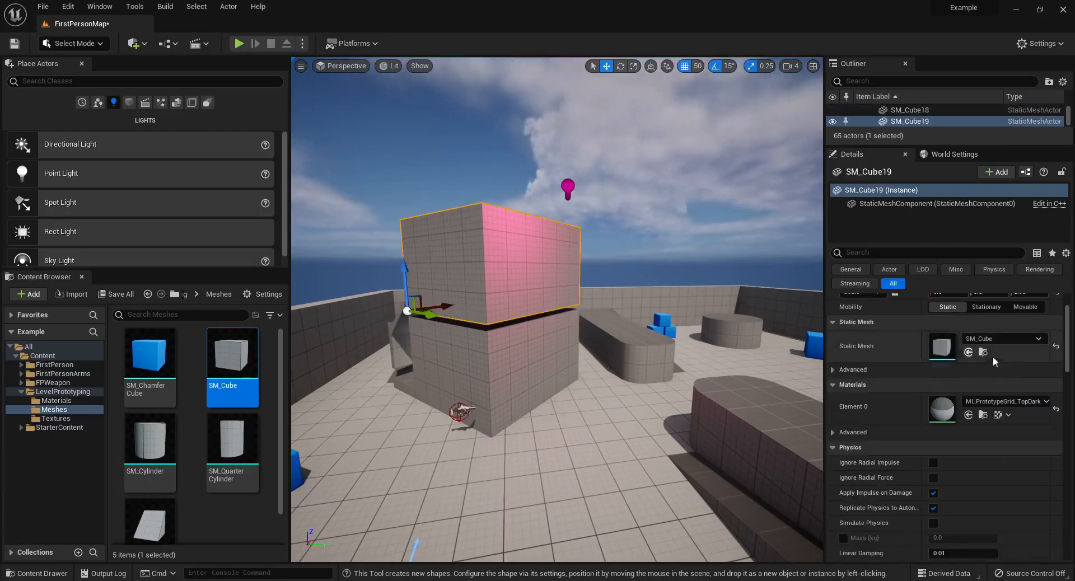
- Collapse the upper block's property categories from Physics through Actor, and review the shortened Details list back up to Transform
scroll(958, 431, "up", 3)
scroll(973, 418, "down", 5)
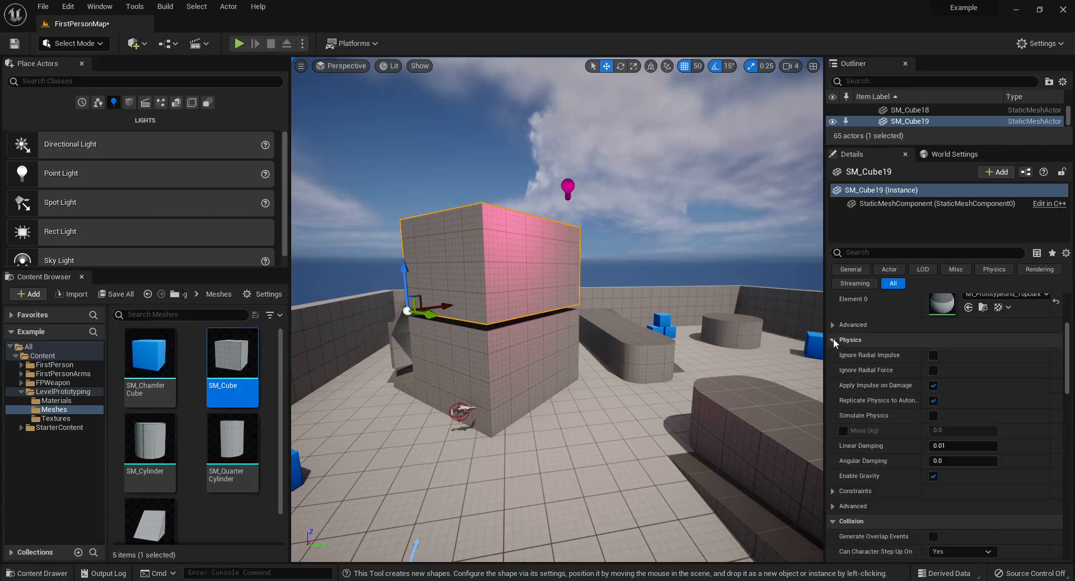
left_click(833, 340)
left_click(834, 355)
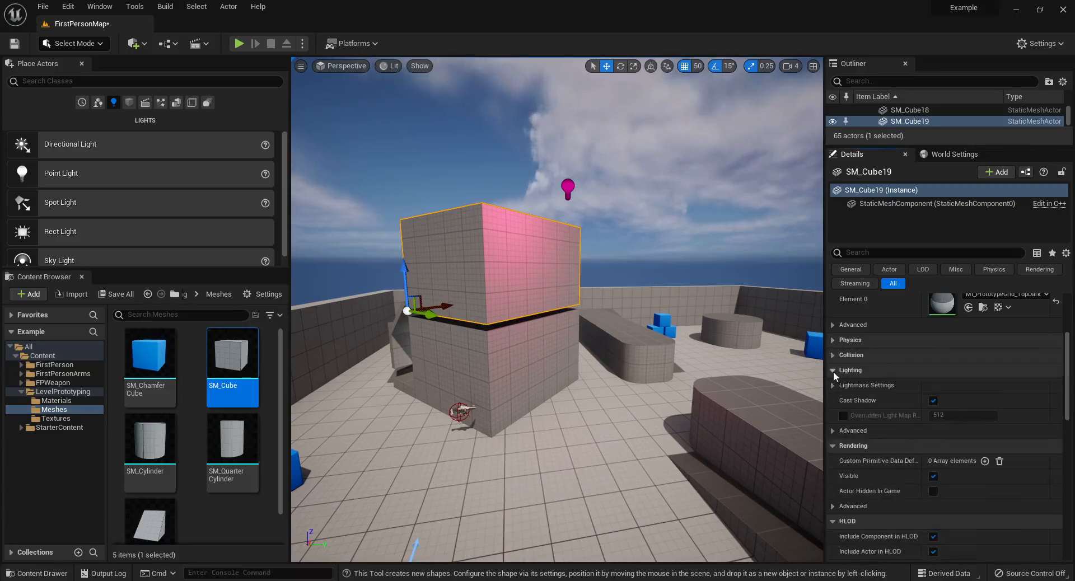
left_click(833, 371)
left_click(832, 384)
left_click(832, 399)
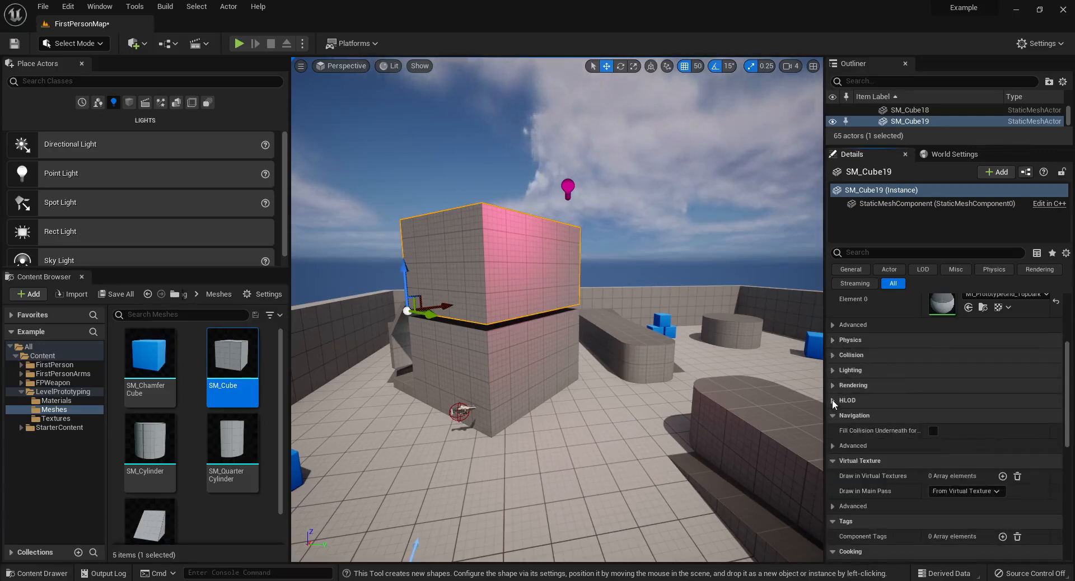
left_click(832, 417)
left_click(831, 431)
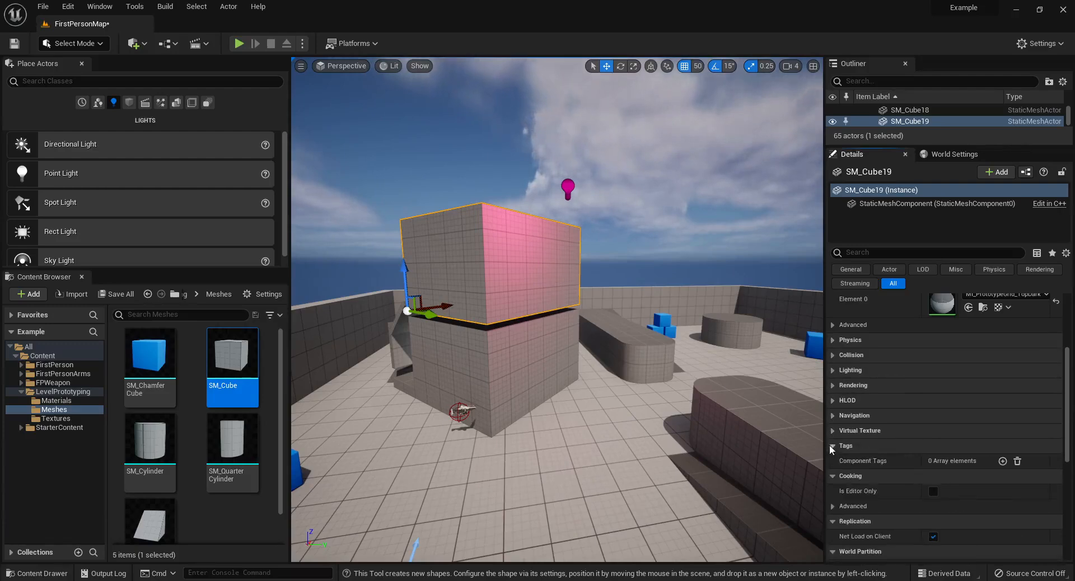
left_click(829, 446)
left_click(832, 461)
left_click(832, 476)
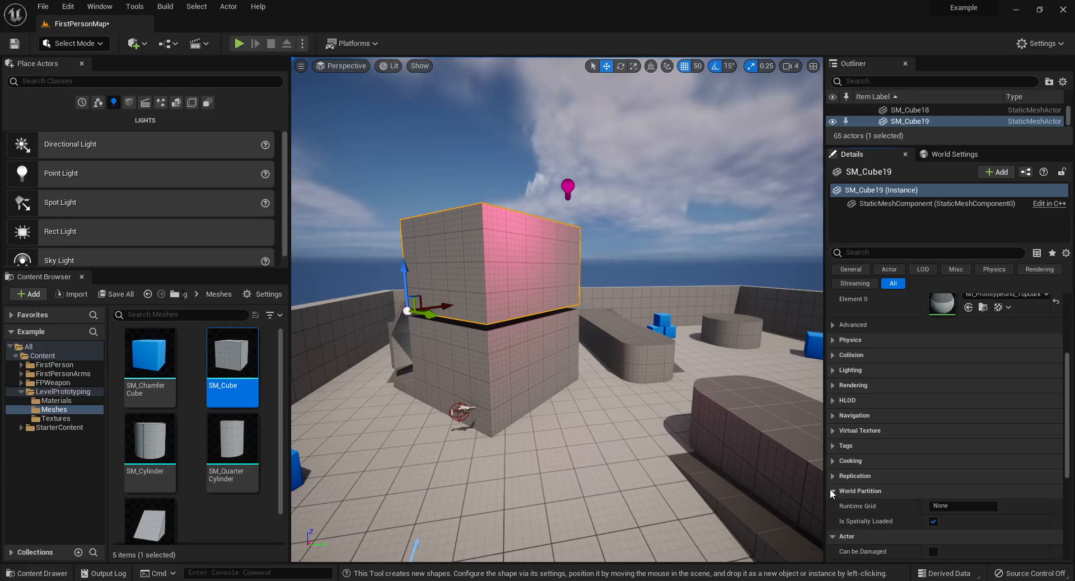
left_click(831, 492)
left_click(832, 506)
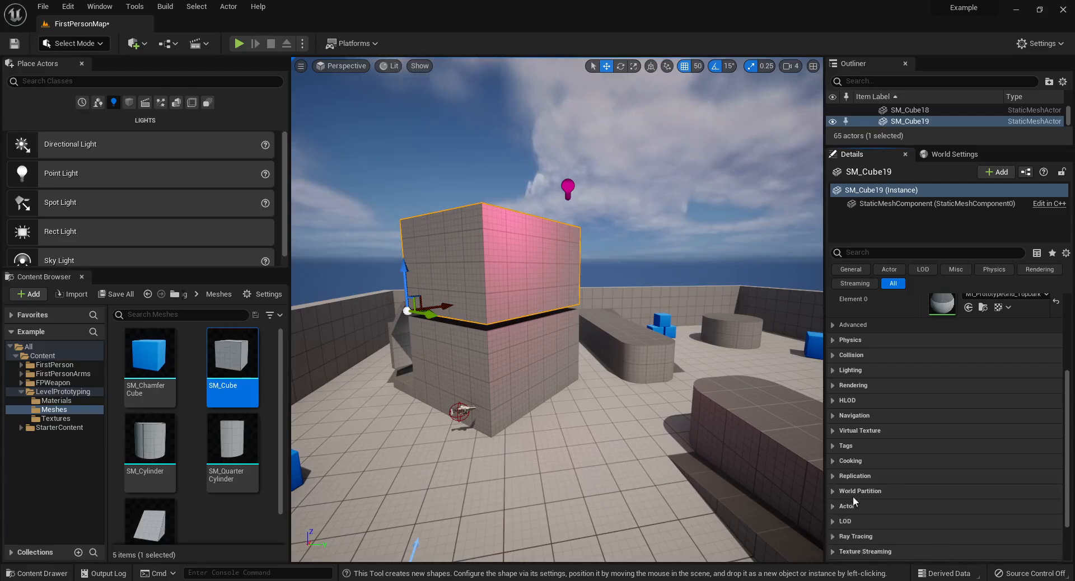
scroll(847, 515, "down", 2)
scroll(871, 509, "up", 7)
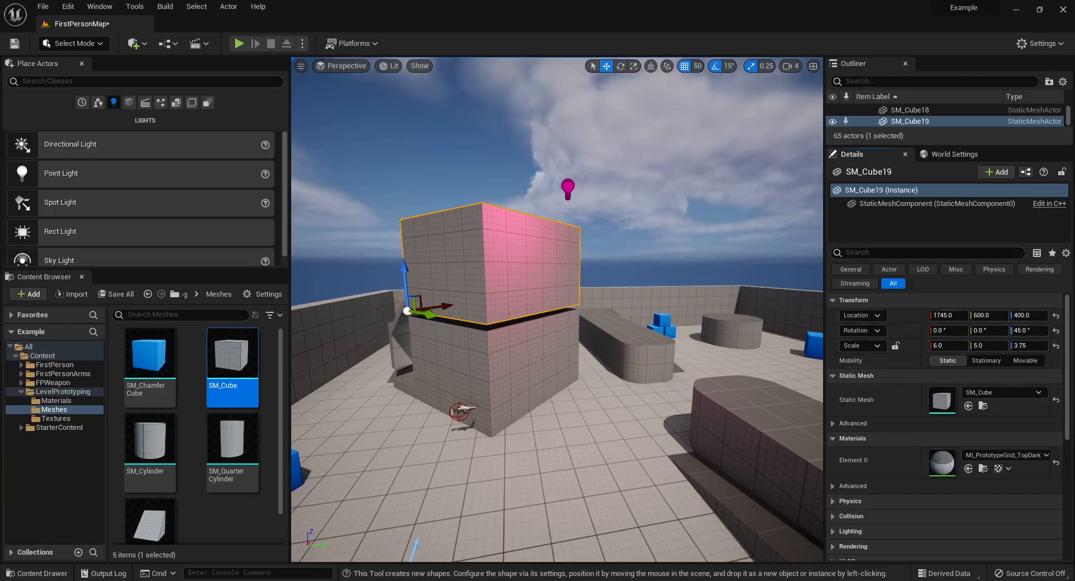
- Clear the selection by picking the sky, view the World Settings, and return to Details
right_click_drag(689, 336, 773, 335)
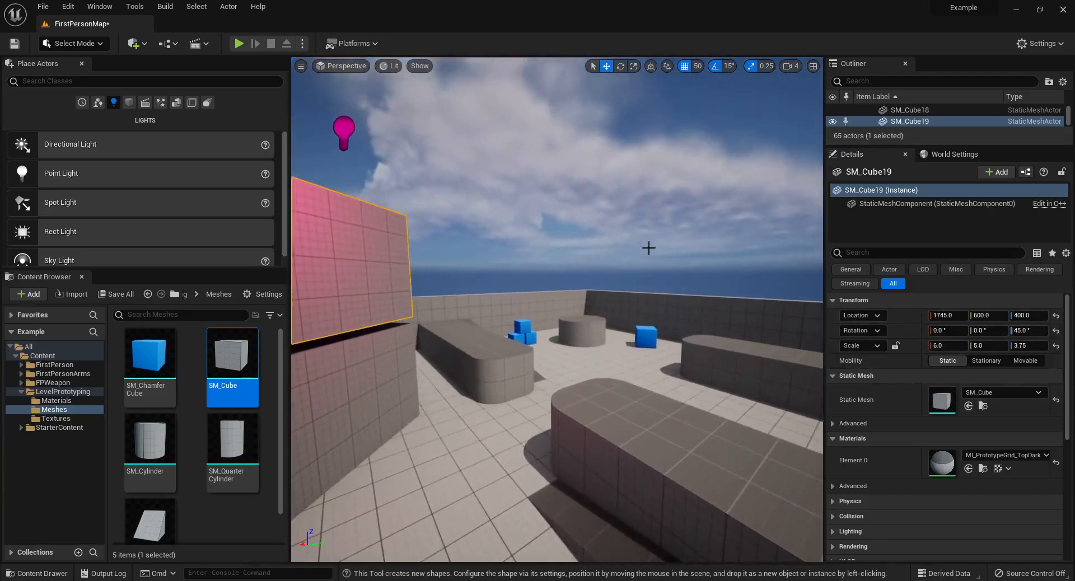
right_click_drag(542, 263, 509, 258)
left_click(521, 247)
right_click_drag(507, 214, 498, 214)
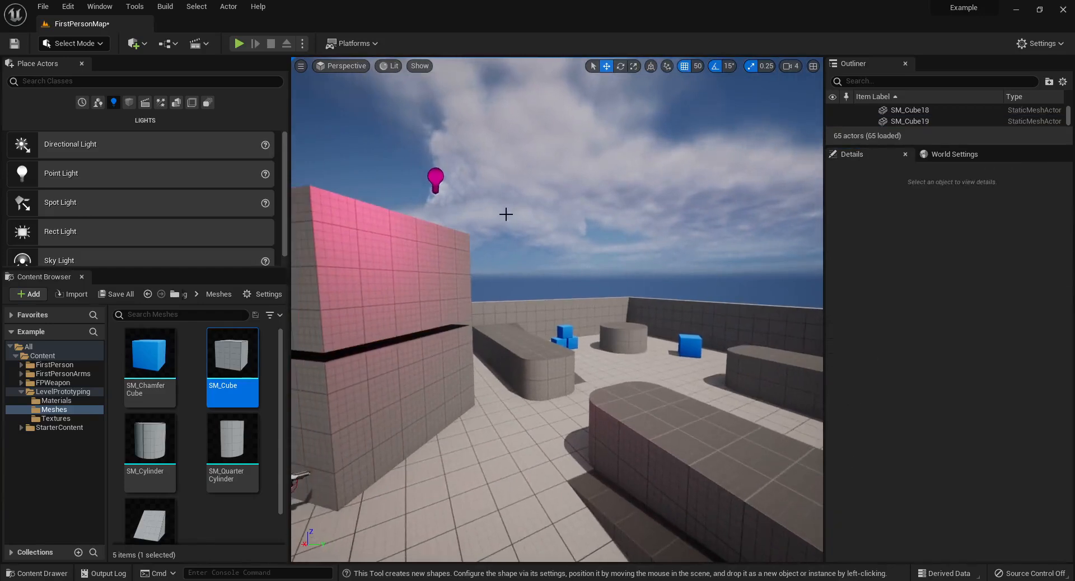
left_click(960, 156)
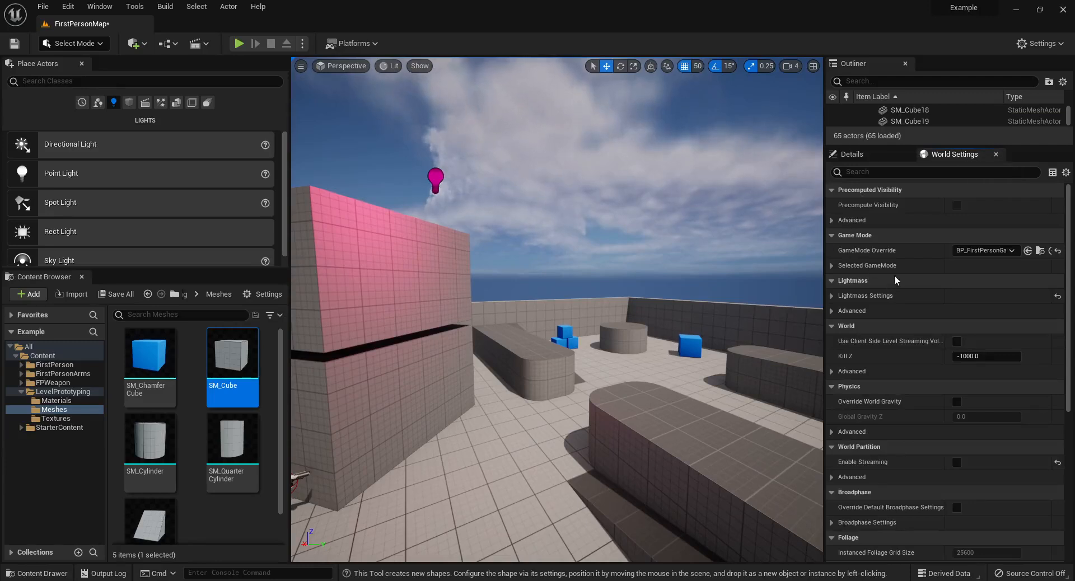
left_click(846, 158)
right_click_drag(707, 189, 614, 274)
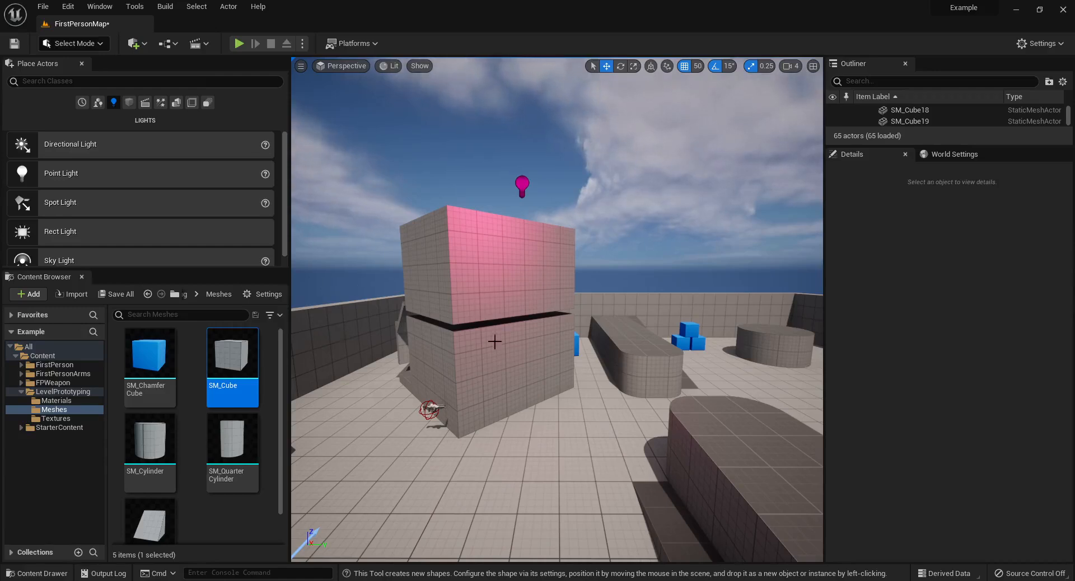
mouse_move(514, 337)
right_mouse_down()
mouse_move(463, 316)
mouse_move(440, 328)
mouse_move(538, 337)
mouse_move(511, 335)
right_mouse_up()
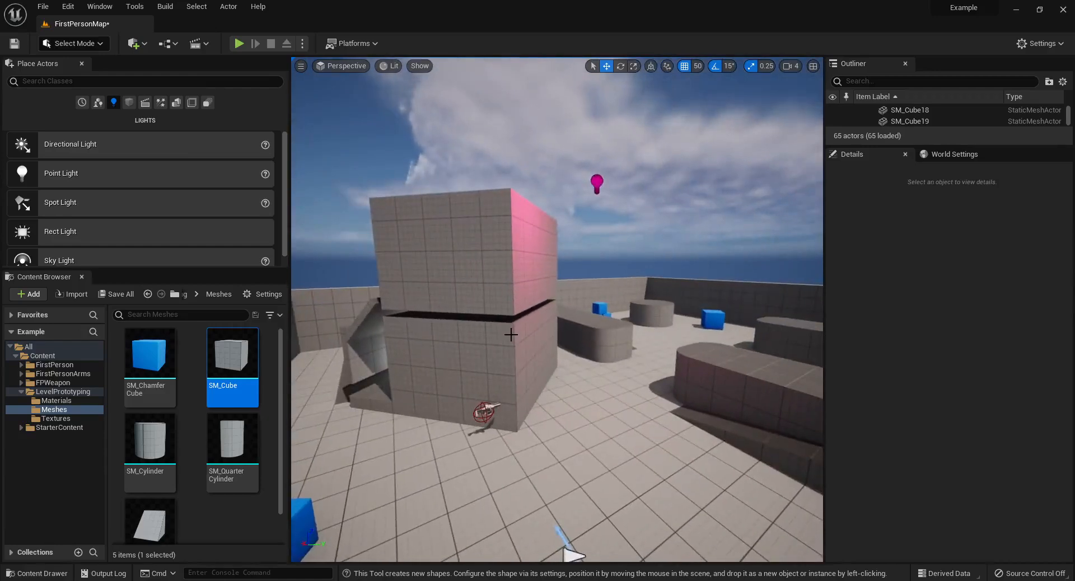